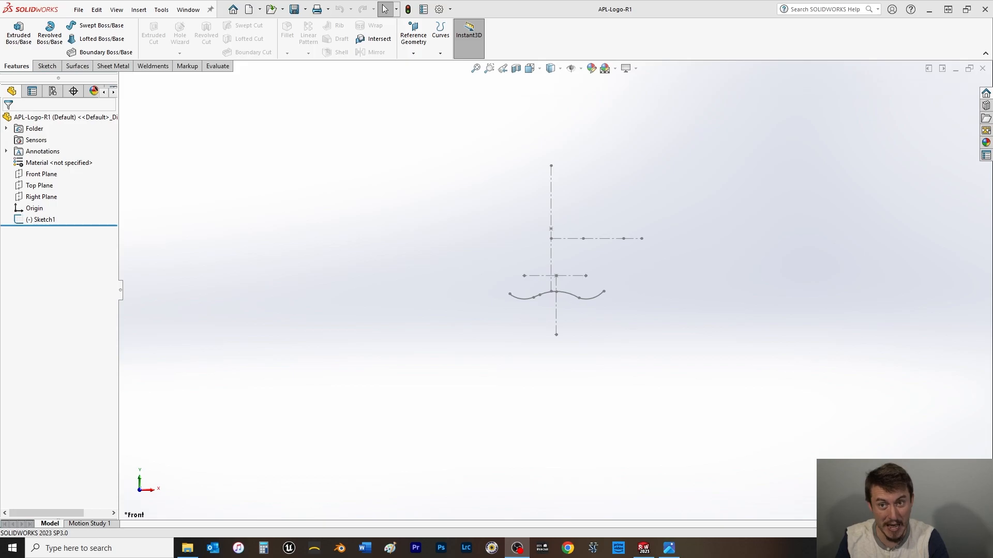
- Open Sketch1 for editing
{"action": "left_click", "coordinate": [44, 219]}
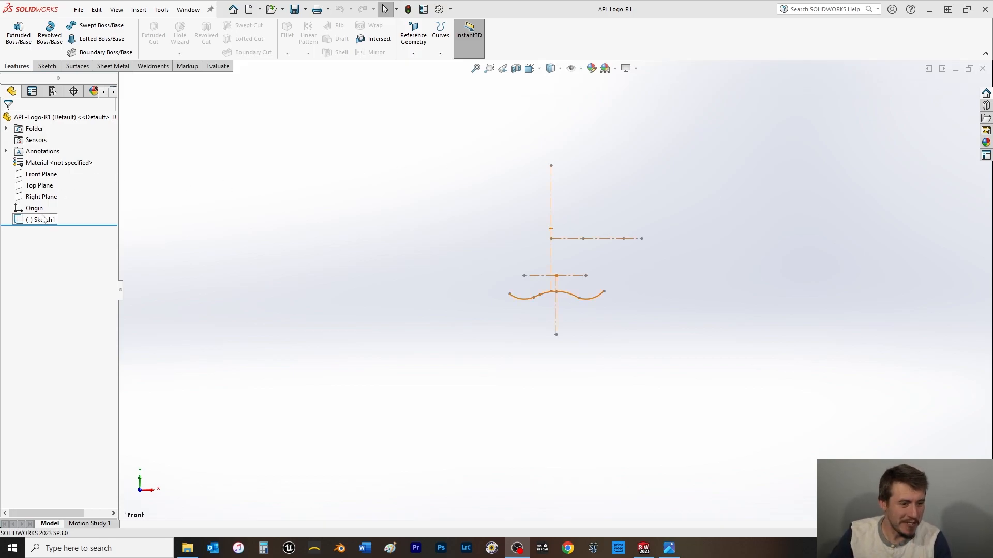
{"action": "left_click", "coordinate": [52, 185]}
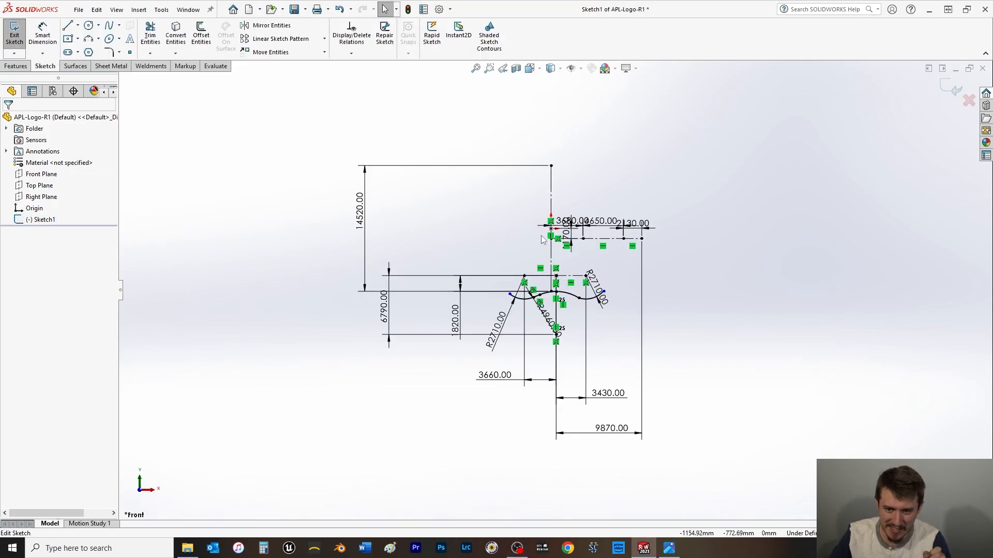
{"action": "scroll", "coordinate": [638, 223], "scroll_direction": "down", "scroll_amount": 2}
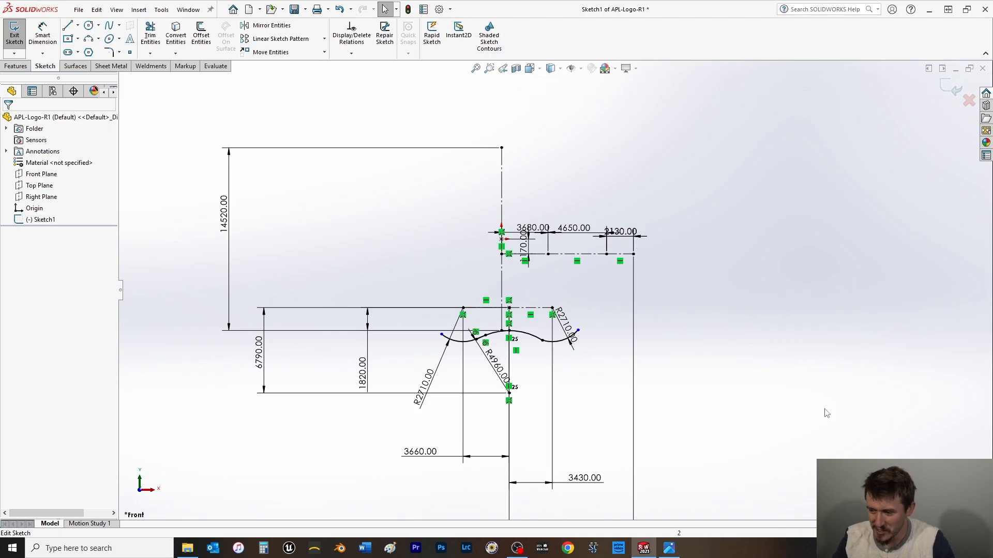
- Spread out the overlapping dimensions by moving the right arc's R2710 and the 4650, 3680, 2130 and 1170 mm labels clear of the geometry
{"action": "left_click_drag", "start_coordinate": [566, 326], "coordinate": [620, 437]}
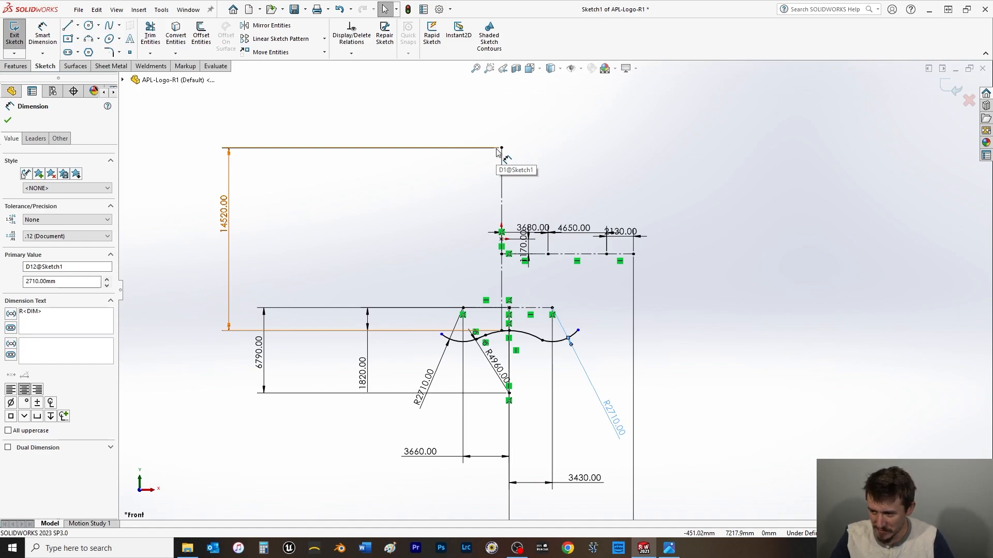
{"action": "left_click_drag", "start_coordinate": [574, 228], "coordinate": [581, 160]}
{"action": "left_click_drag", "start_coordinate": [533, 228], "coordinate": [525, 195]}
{"action": "left_click_drag", "start_coordinate": [621, 231], "coordinate": [652, 199]}
{"action": "mouse_move", "coordinate": [523, 244]}
{"action": "left_mouse_down"}
{"action": "mouse_move", "coordinate": [710, 272]}
{"action": "mouse_move", "coordinate": [782, 302]}
{"action": "left_mouse_up"}
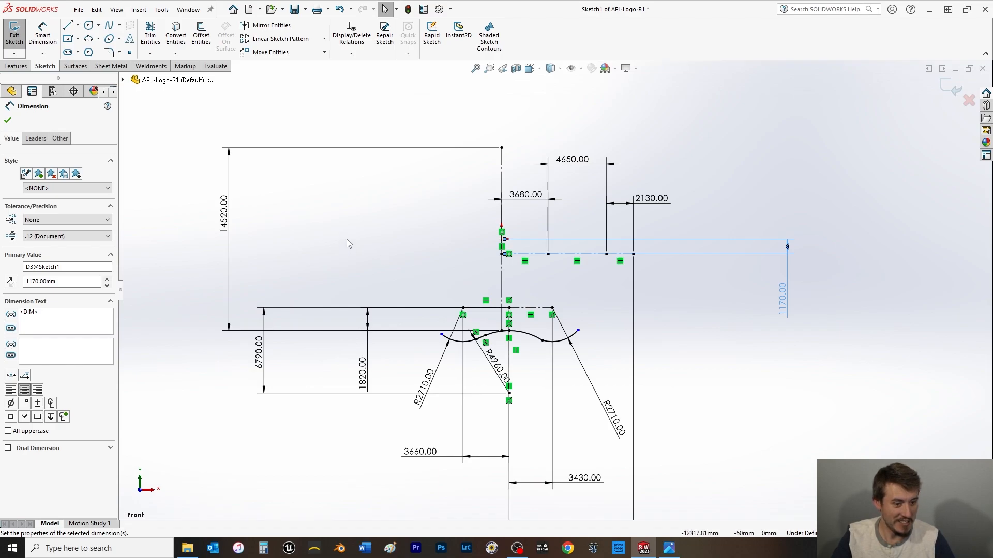
- Sketch a horizontal centerline about 4600 mm long, starting on the vertical centerline about 2596 mm below the origin
{"action": "left_click", "coordinate": [77, 25]}
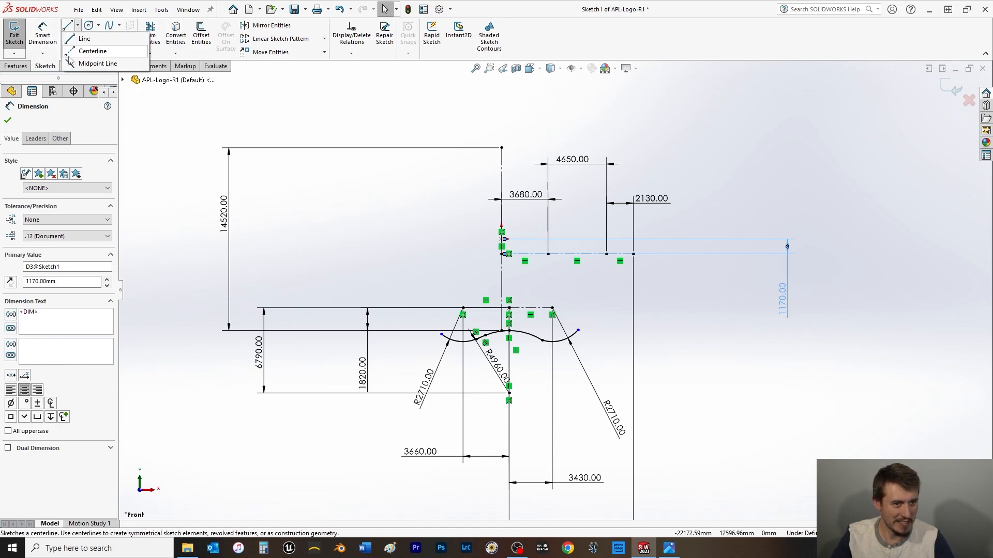
{"action": "left_click", "coordinate": [88, 51]}
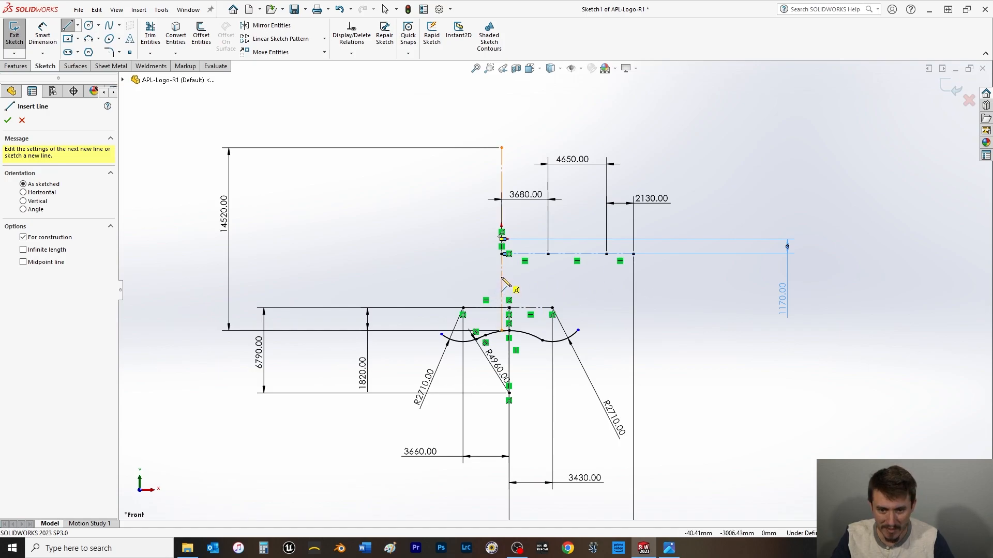
{"action": "left_click", "coordinate": [502, 272]}
{"action": "left_click", "coordinate": [560, 271]}
{"action": "right_click", "coordinate": [563, 272]}
{"action": "left_click", "coordinate": [582, 288]}
- Dimension the horizontal distance between the new centerline's free end and the upper centerline's far end as 1480+6480+280 mm
{"action": "left_click", "coordinate": [43, 33]}
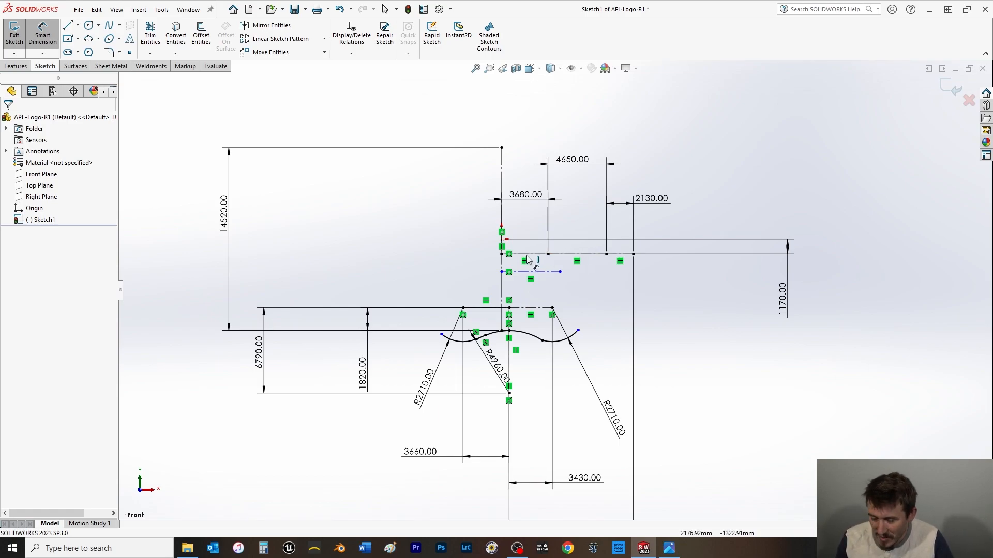
{"action": "left_click", "coordinate": [31, 46]}
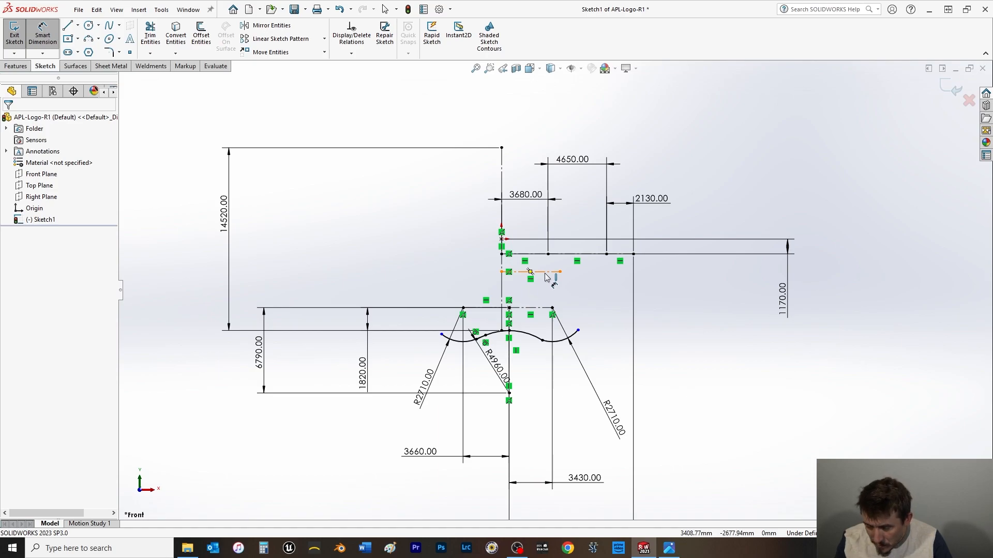
{"action": "left_click", "coordinate": [633, 254]}
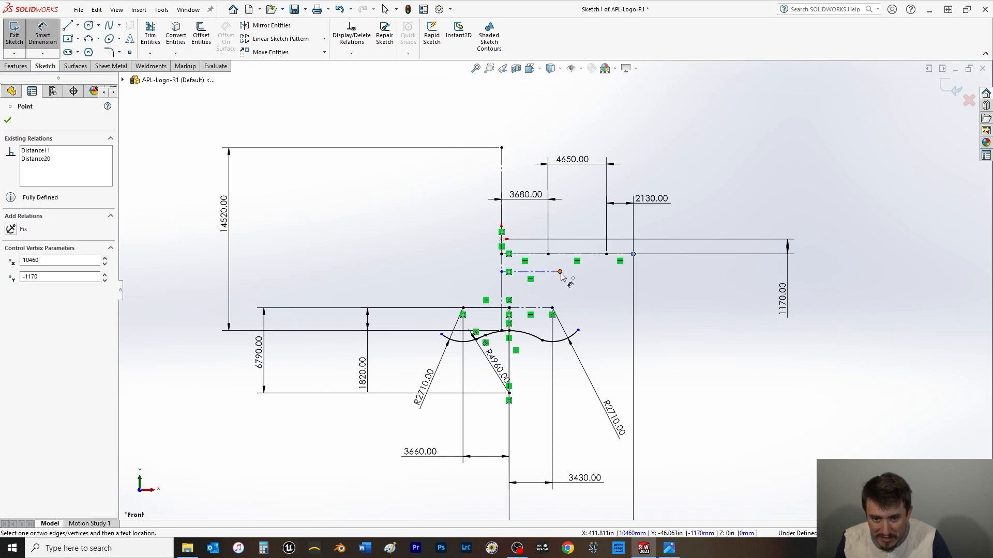
{"action": "left_click", "coordinate": [560, 271]}
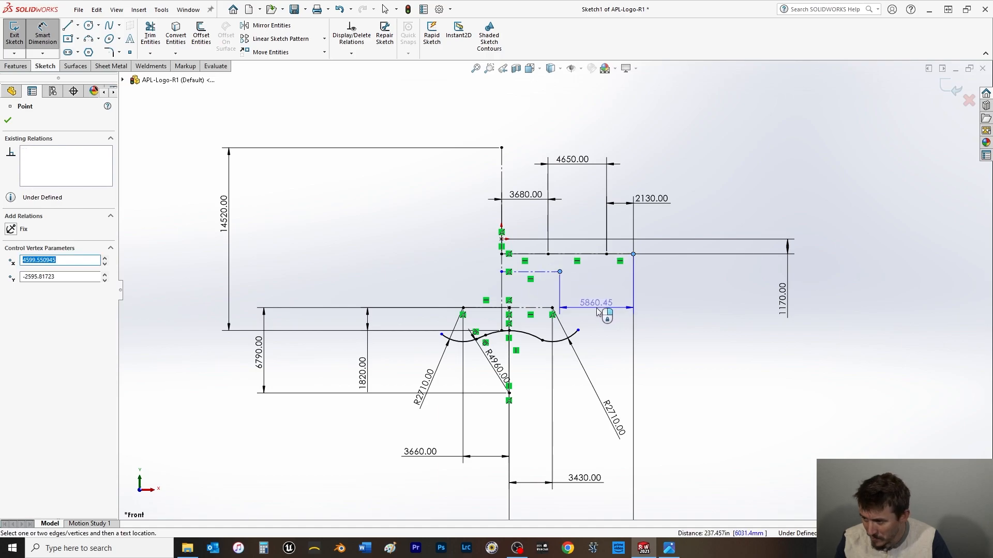
{"action": "left_click", "coordinate": [597, 310]}
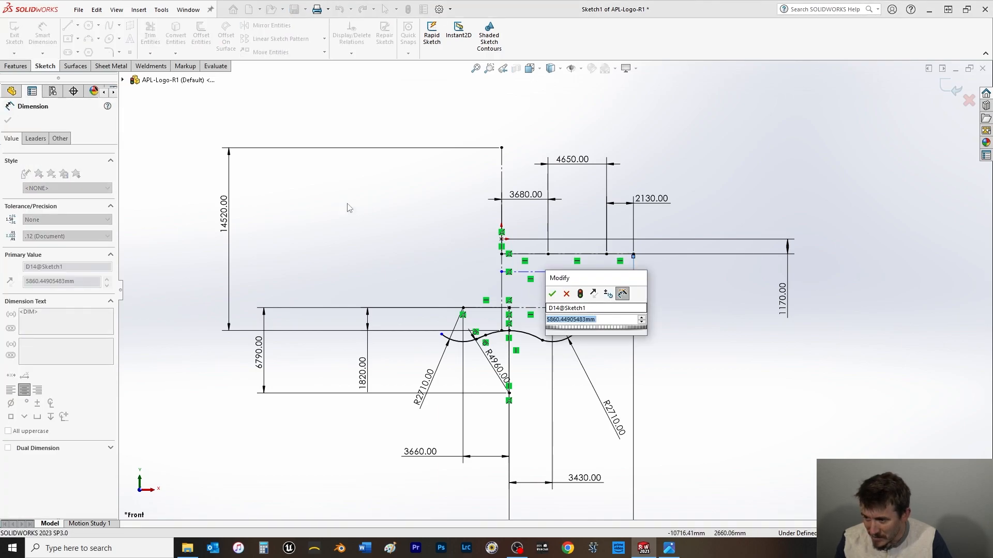
{"action": "type", "text": "1480"}
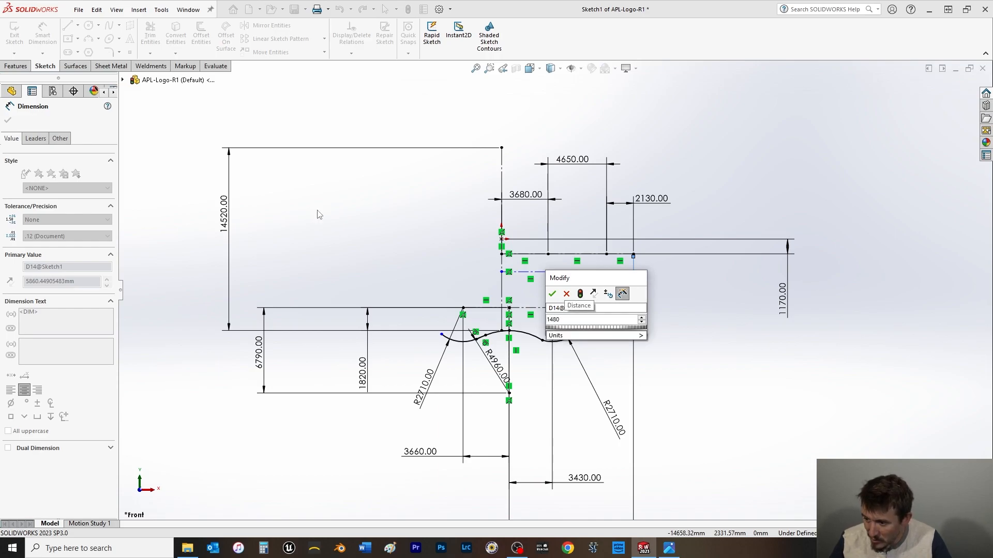
{"action": "type", "text": "+"}
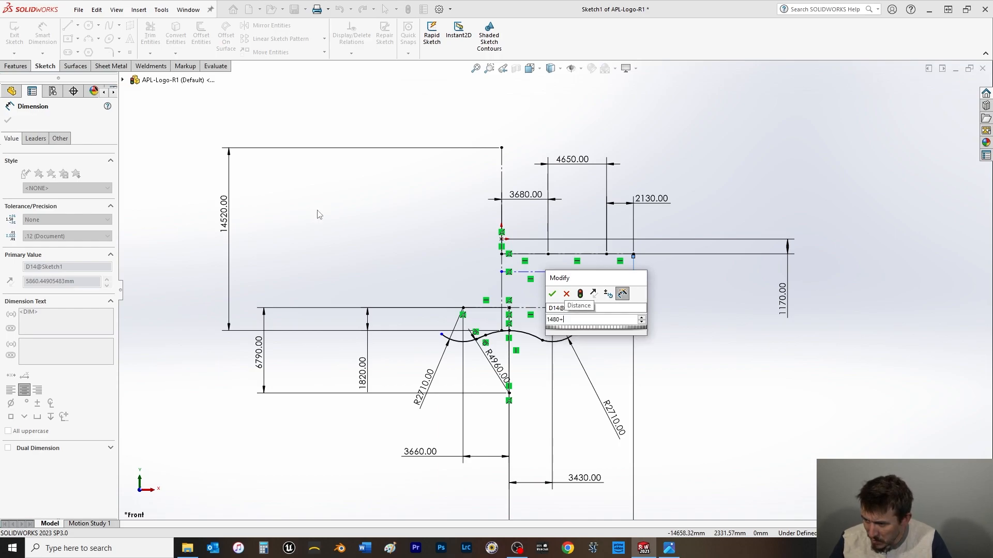
{"action": "type", "text": "6"}
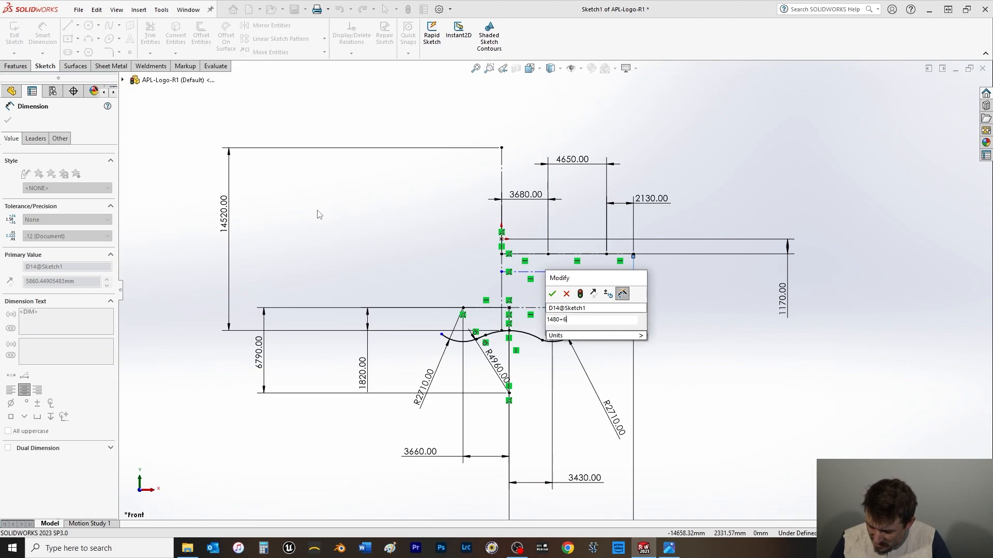
{"action": "type", "text": "480"}
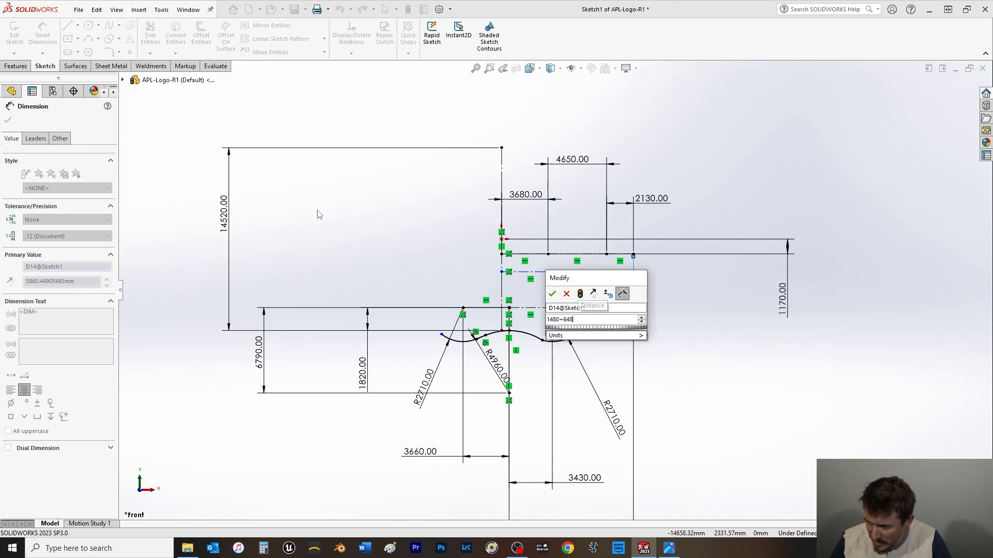
{"action": "type", "text": "+"}
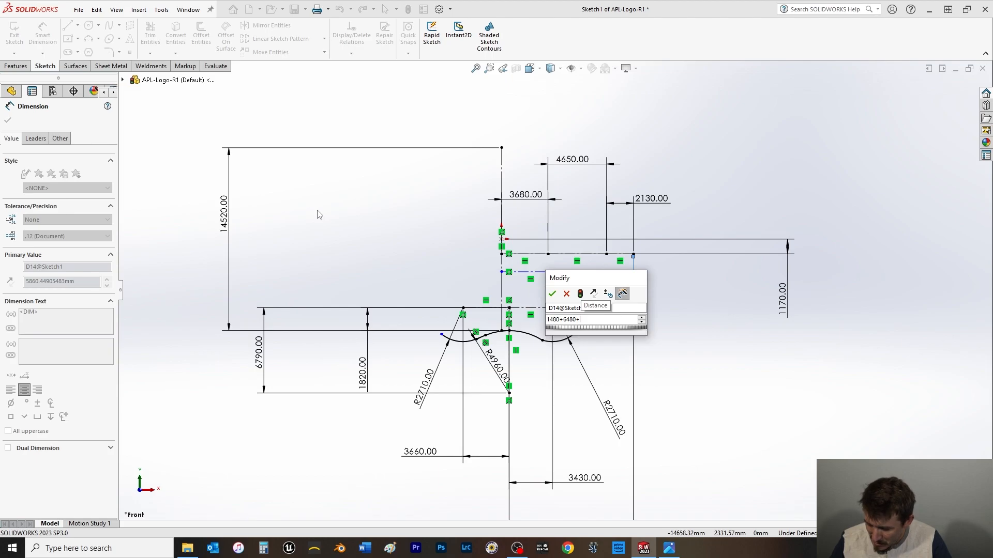
{"action": "type", "text": "28"}
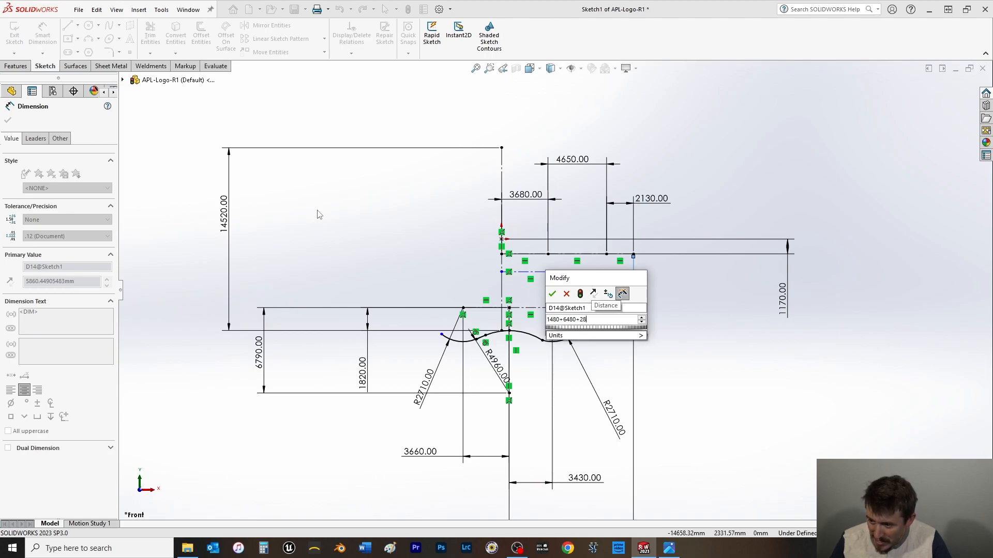
{"action": "type", "text": "0"}
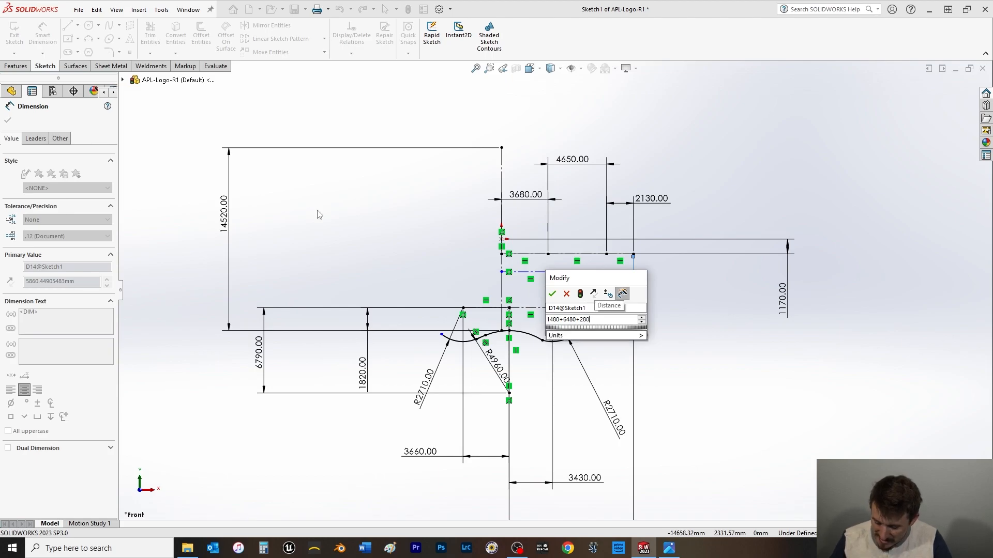
{"action": "key", "text": "Return"}
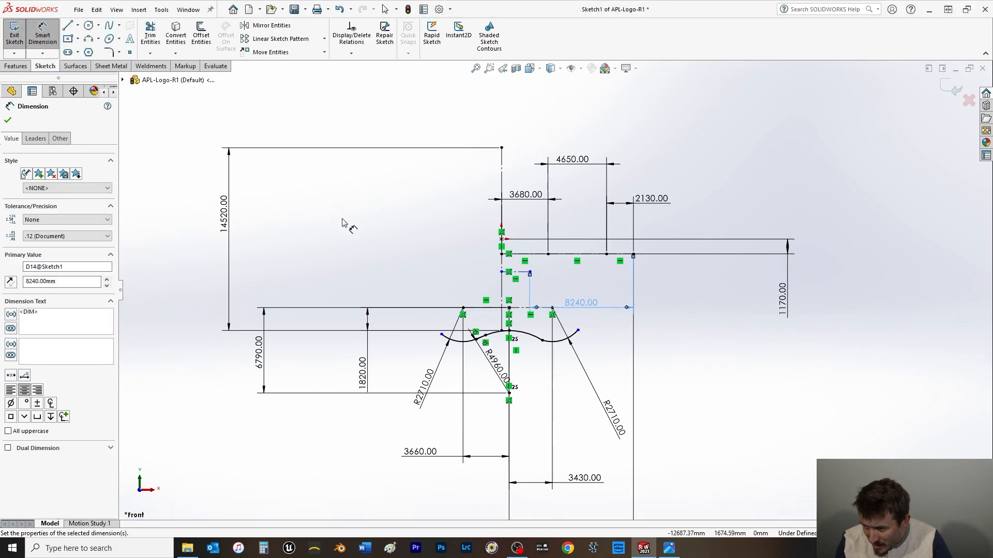
- Dimension the new centerline 1430 mm below the origin and move the dimension label clear of the geometry
{"action": "left_click", "coordinate": [502, 239]}
{"action": "left_click", "coordinate": [501, 272]}
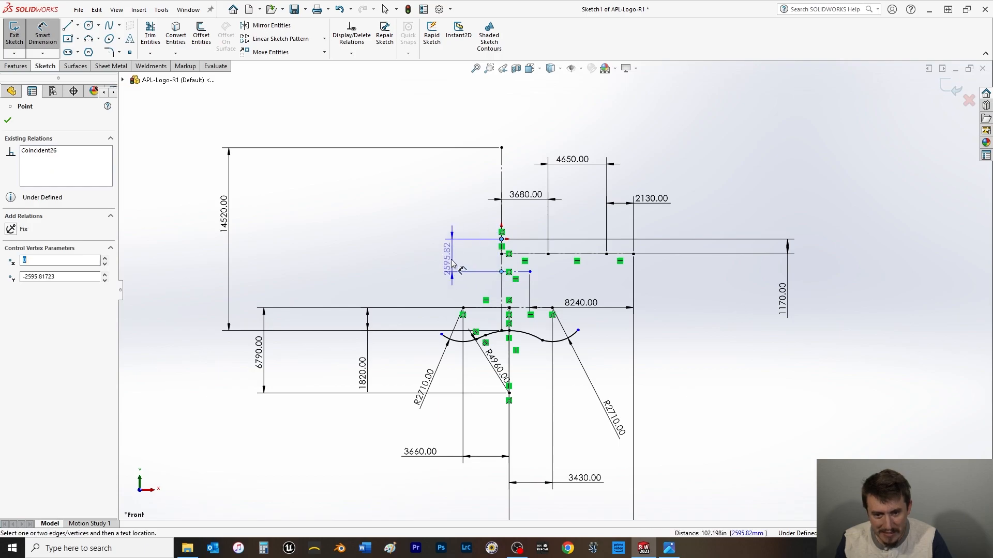
{"action": "left_click", "coordinate": [402, 258]}
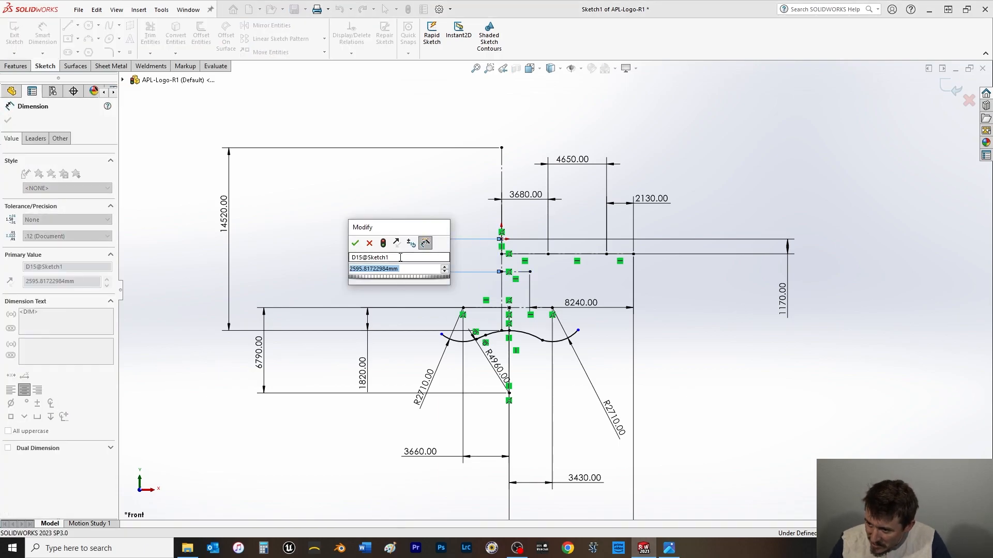
{"action": "type", "text": "1"}
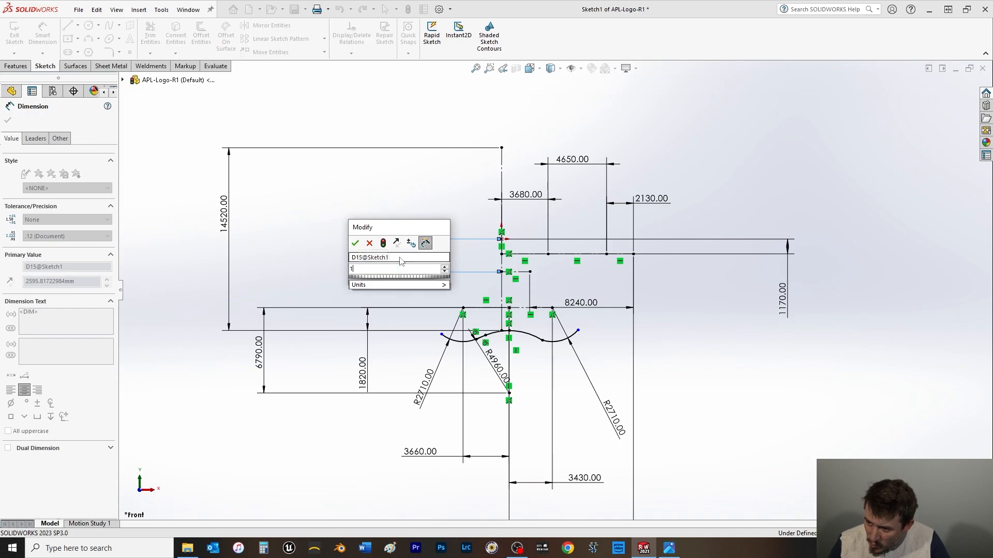
{"action": "type", "text": "43"}
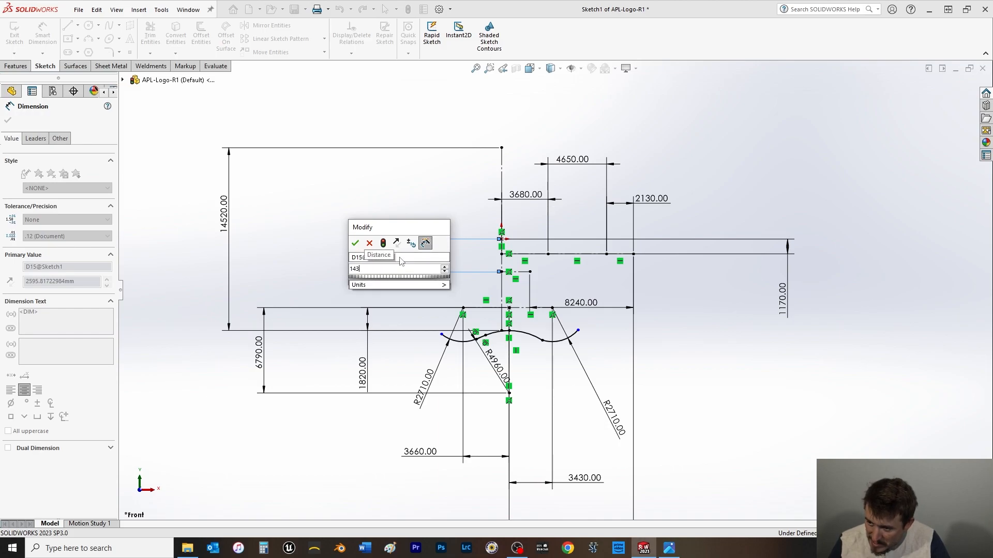
{"action": "type", "text": "0+"}
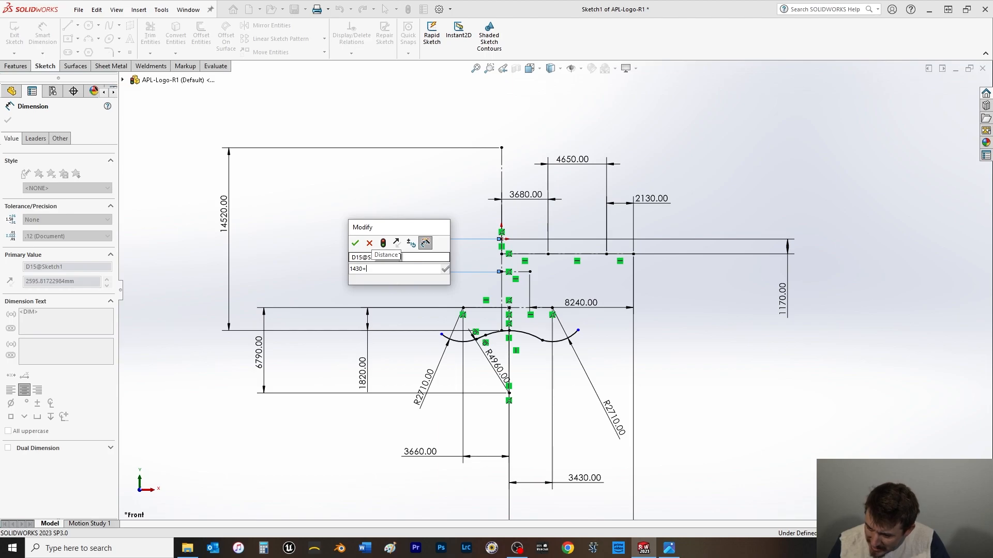
{"action": "type", "text": "15"}
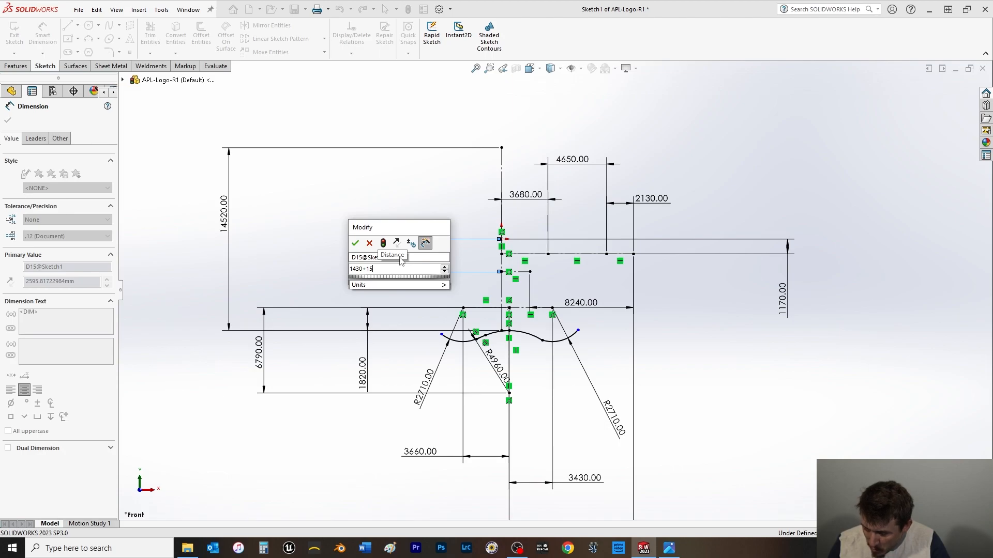
{"action": "key", "text": "BackSpace"}
{"action": "key", "text": "BackSpace"}
{"action": "key", "text": "BackSpace"}
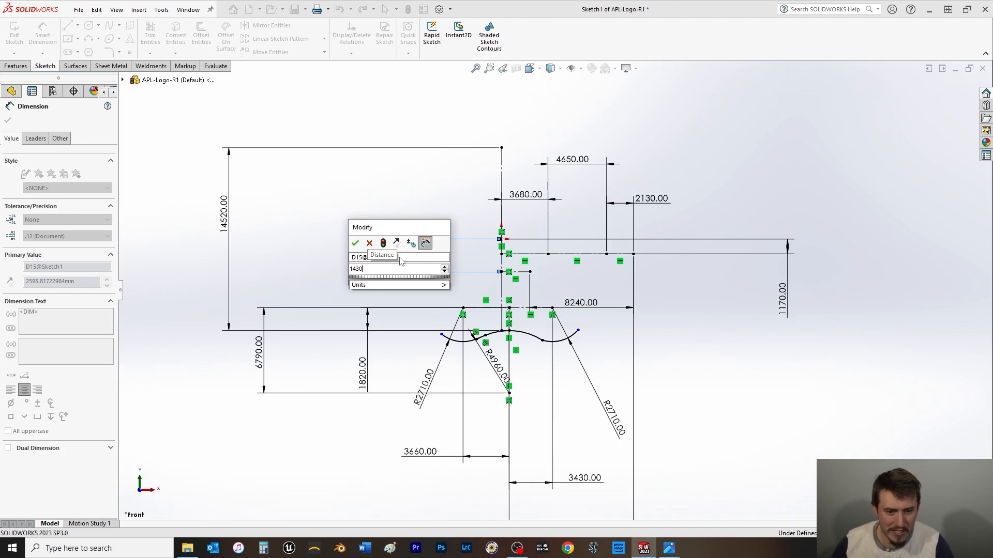
{"action": "key", "text": "Return"}
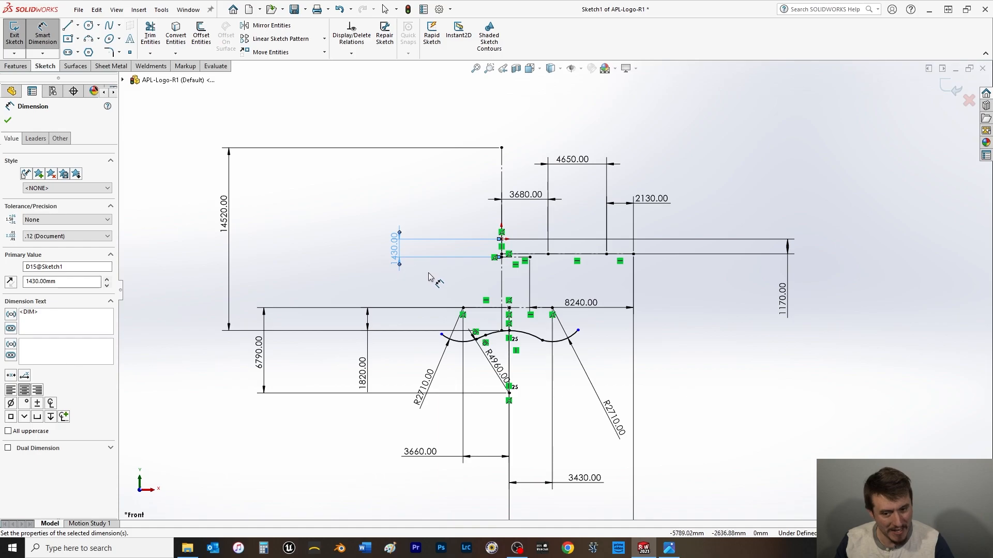
{"action": "left_click_drag", "start_coordinate": [395, 252], "coordinate": [319, 198]}
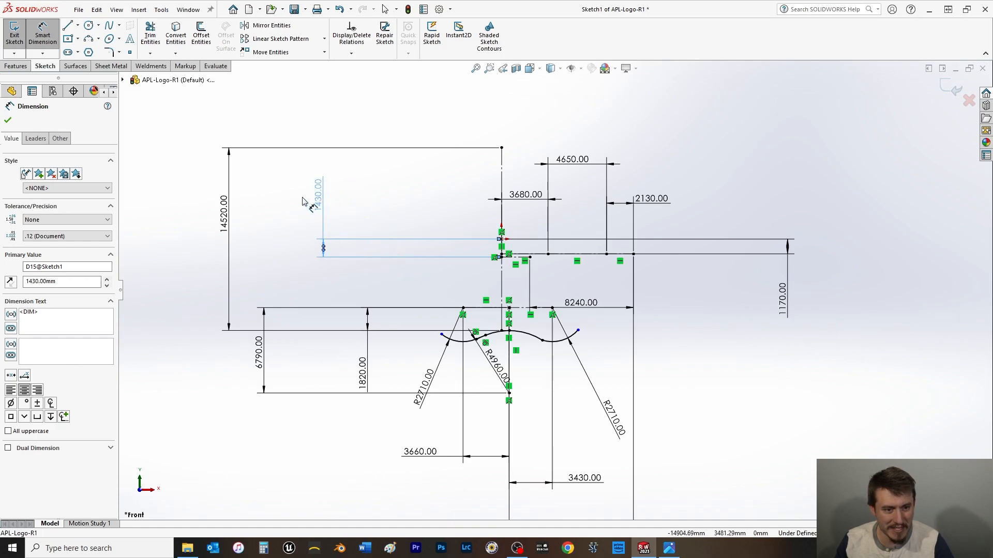
{"action": "left_click", "coordinate": [7, 120]}
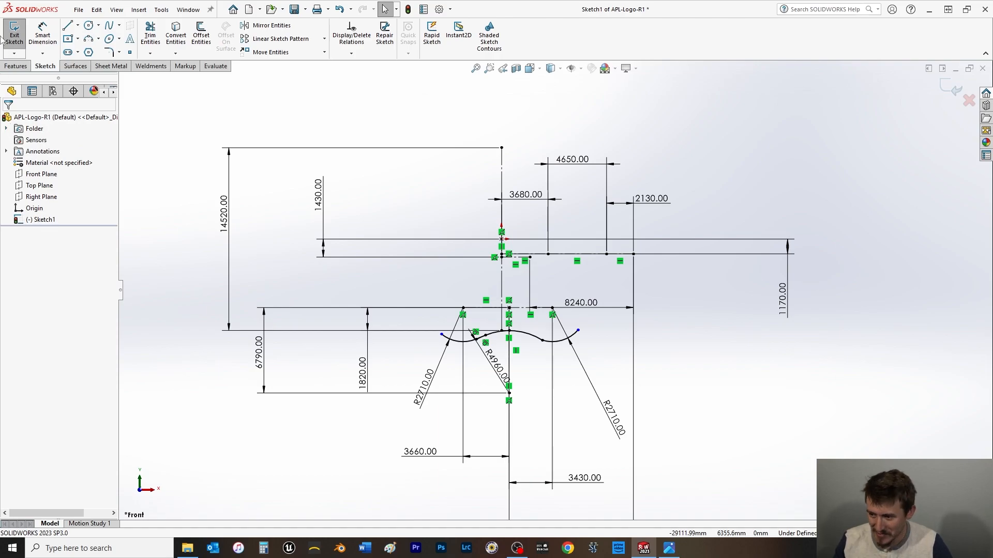
- Sketch another horizontal centerline starting on the vertical centerline, about 2883 mm below the origin
{"action": "left_click", "coordinate": [78, 25]}
{"action": "left_click", "coordinate": [87, 49]}
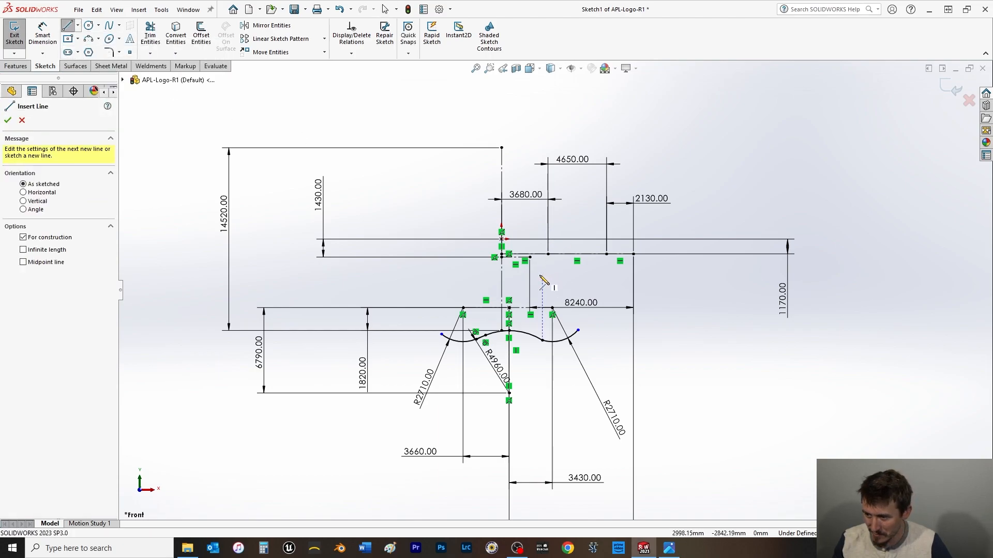
{"action": "left_click", "coordinate": [501, 275]}
{"action": "left_click", "coordinate": [538, 275]}
{"action": "right_click", "coordinate": [546, 298]}
{"action": "left_click", "coordinate": [566, 283]}
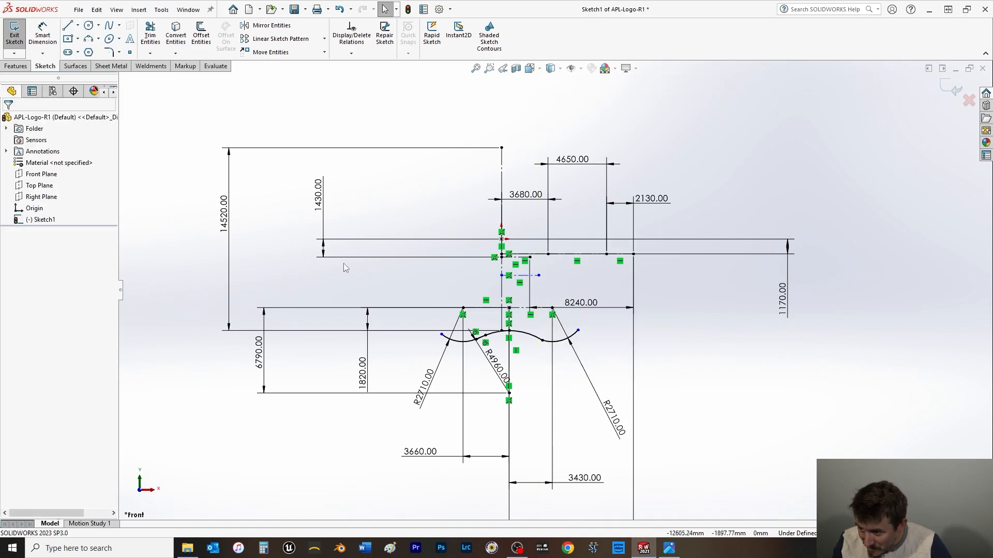
- Dimension the lowest short horizontal centerline 1430+150+820 mm below the origin
{"action": "left_click", "coordinate": [37, 33]}
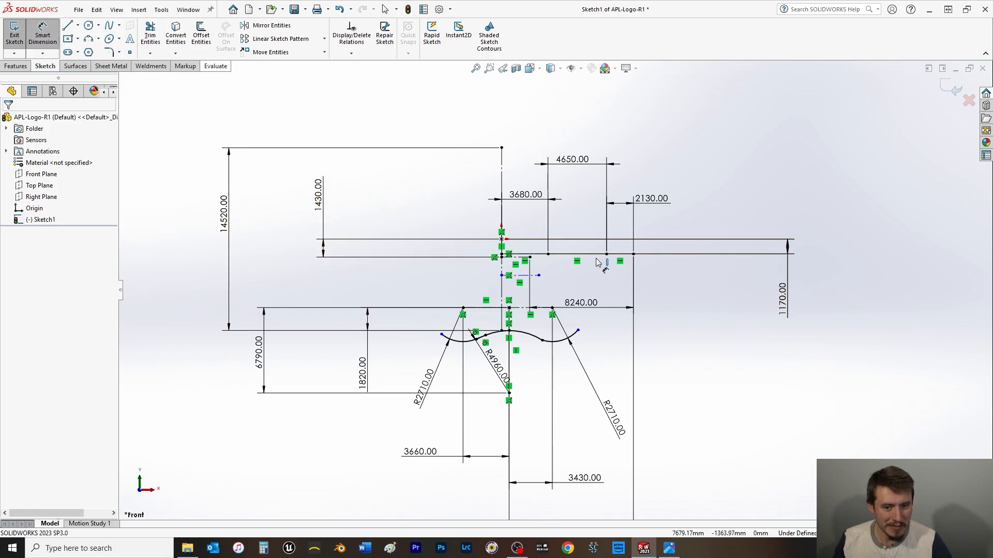
{"action": "left_click", "coordinate": [500, 277]}
{"action": "left_click", "coordinate": [501, 239]}
{"action": "left_click", "coordinate": [281, 281]}
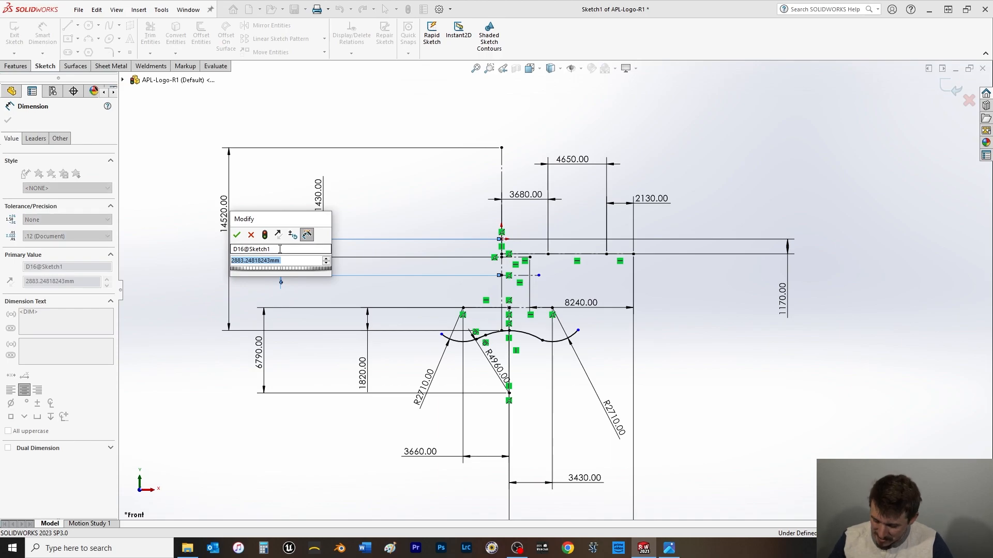
{"action": "type", "text": "1430"}
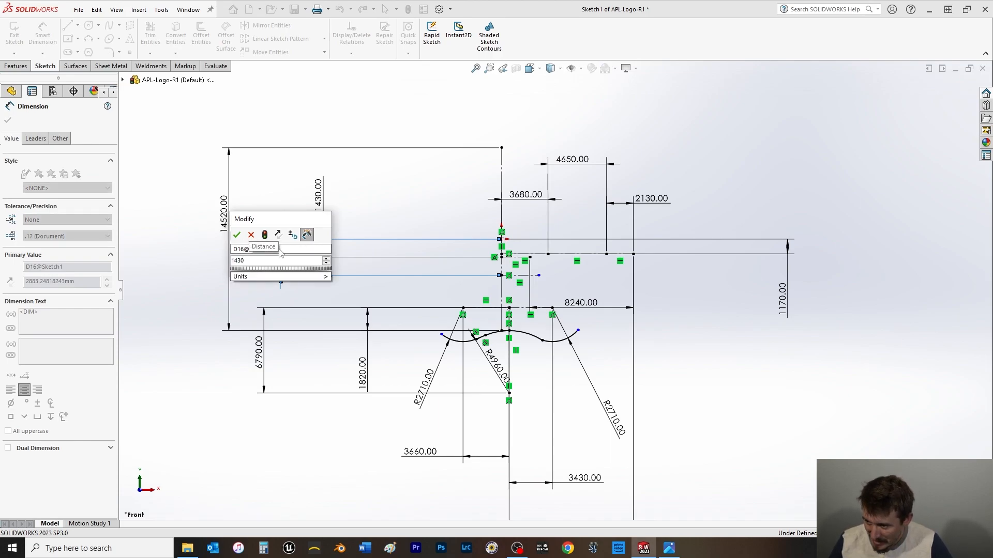
{"action": "type", "text": "+"}
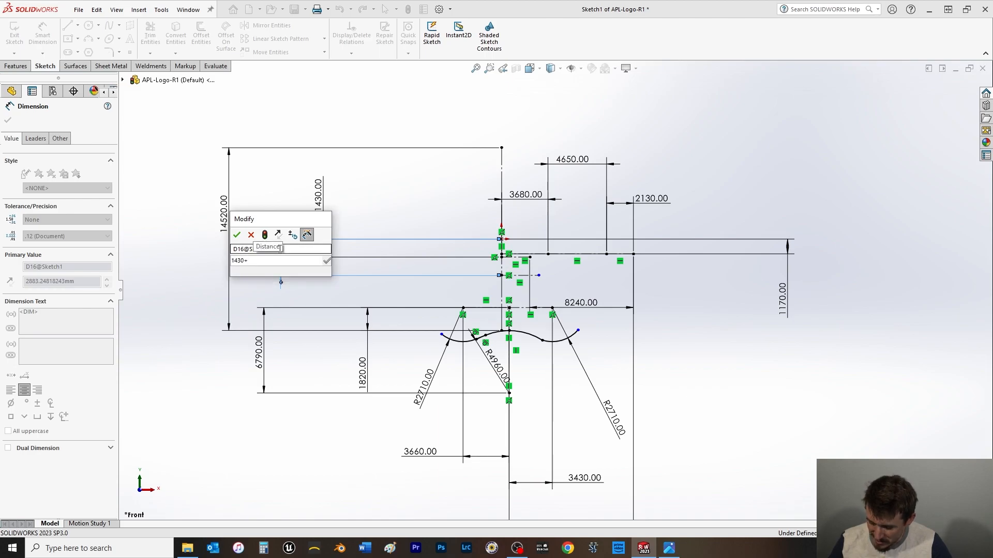
{"action": "type", "text": "150"}
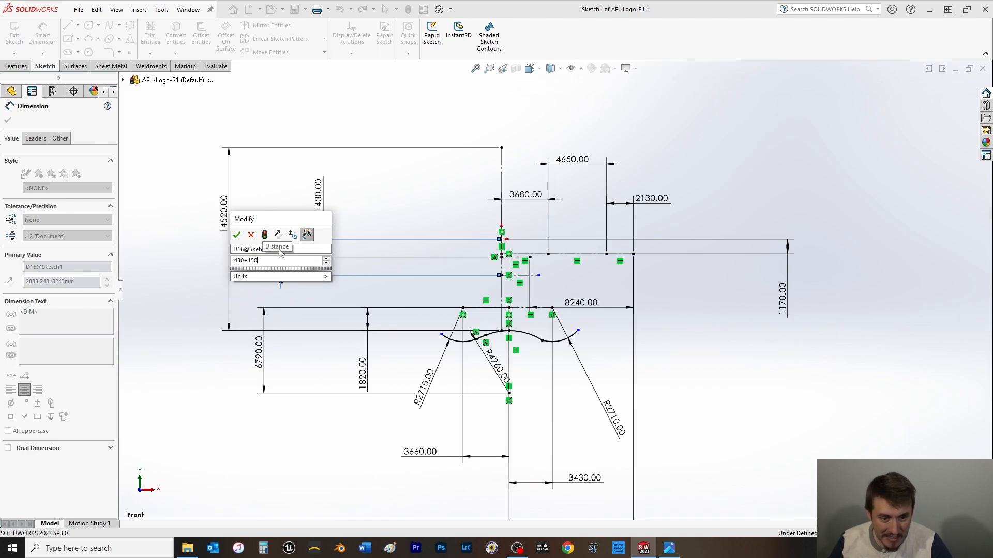
{"action": "type", "text": "+820"}
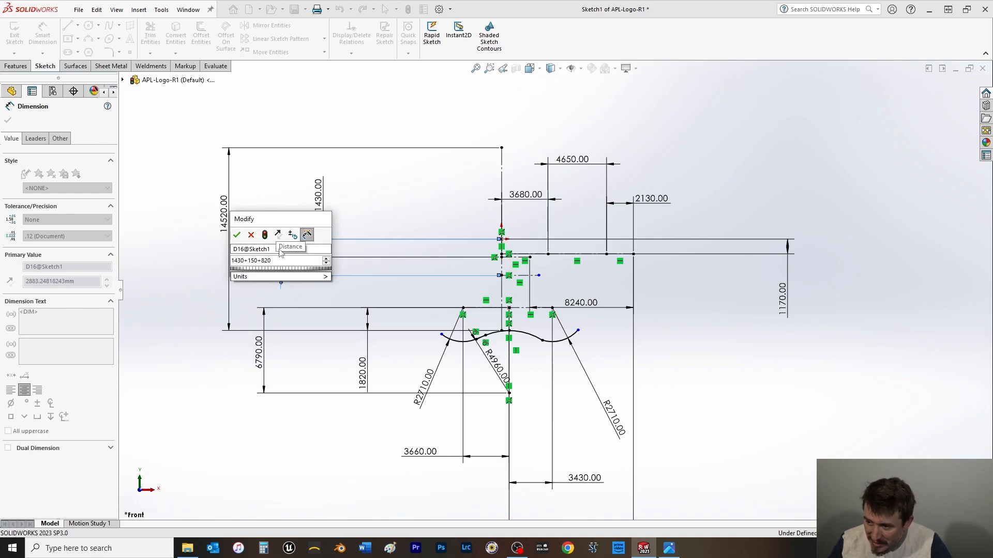
{"action": "key", "text": "Return"}
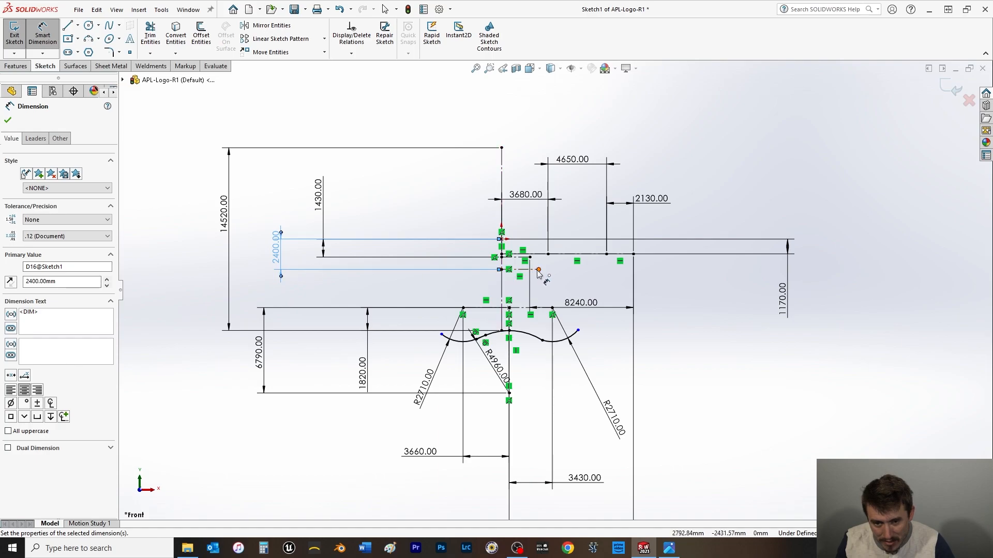
- Dimension the horizontal distance between the free ends of the two short centerlines as 280 mm
{"action": "left_click", "coordinate": [523, 255]}
{"action": "left_click", "coordinate": [539, 270]}
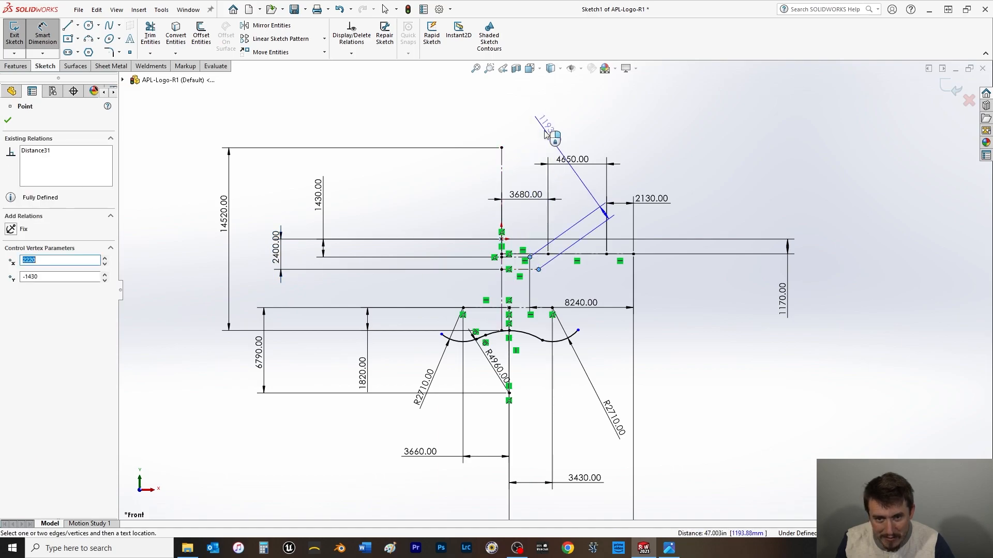
{"action": "left_click", "coordinate": [527, 122]}
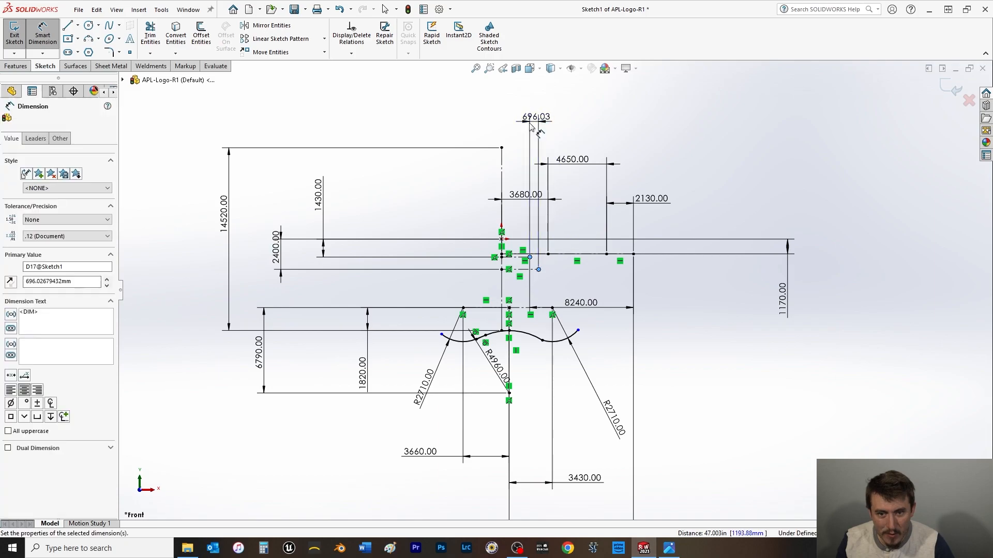
{"action": "type", "text": "280"}
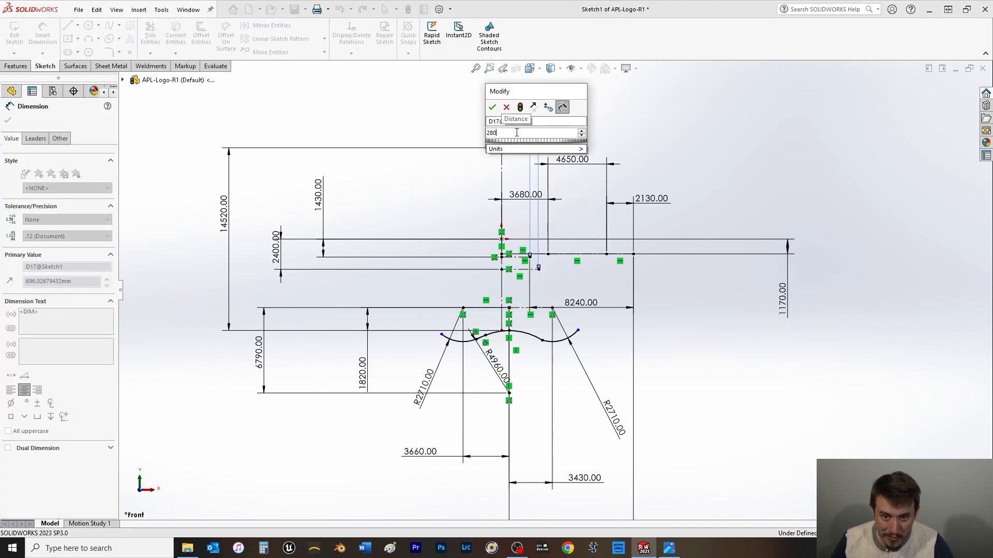
{"action": "key", "text": "Return"}
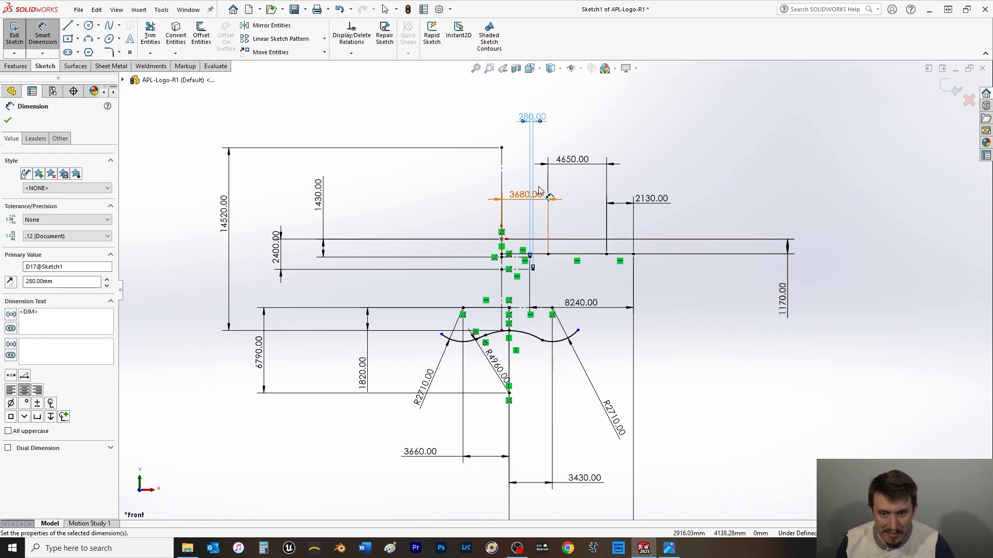
- Move the 3680, 280, left R2710, R4960 and 3660 mm dimension labels clear of the geometry and save the part
{"action": "left_click_drag", "start_coordinate": [520, 193], "coordinate": [528, 91]}
{"action": "left_click_drag", "start_coordinate": [523, 117], "coordinate": [460, 124]}
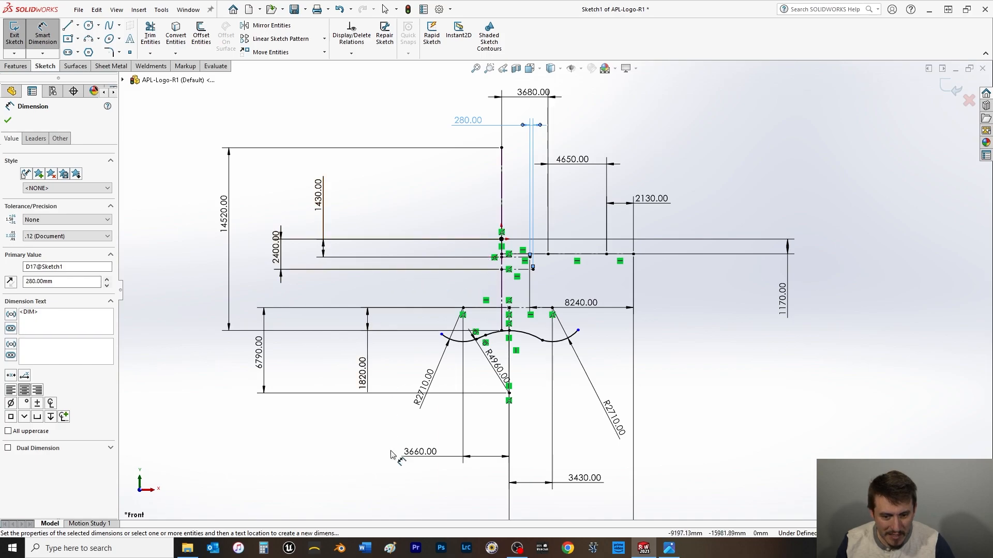
{"action": "left_click_drag", "start_coordinate": [424, 403], "coordinate": [383, 432]}
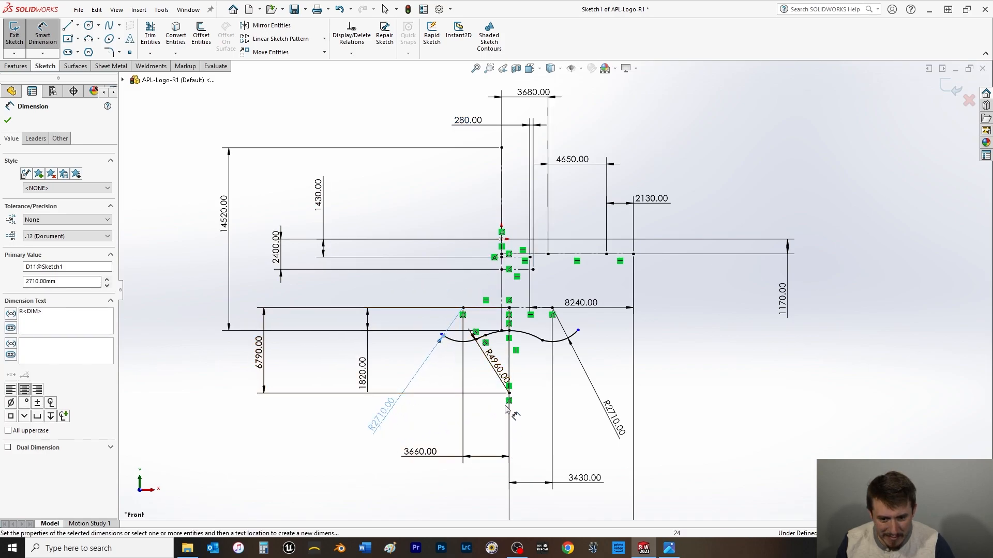
{"action": "mouse_move", "coordinate": [496, 368]}
{"action": "left_mouse_down"}
{"action": "mouse_move", "coordinate": [531, 429]}
{"action": "mouse_move", "coordinate": [568, 421]}
{"action": "mouse_move", "coordinate": [521, 357]}
{"action": "mouse_move", "coordinate": [528, 363]}
{"action": "left_mouse_up"}
{"action": "left_click_drag", "start_coordinate": [468, 456], "coordinate": [469, 477]}
{"action": "scroll", "coordinate": [471, 474], "scroll_direction": "up", "scroll_amount": 1}
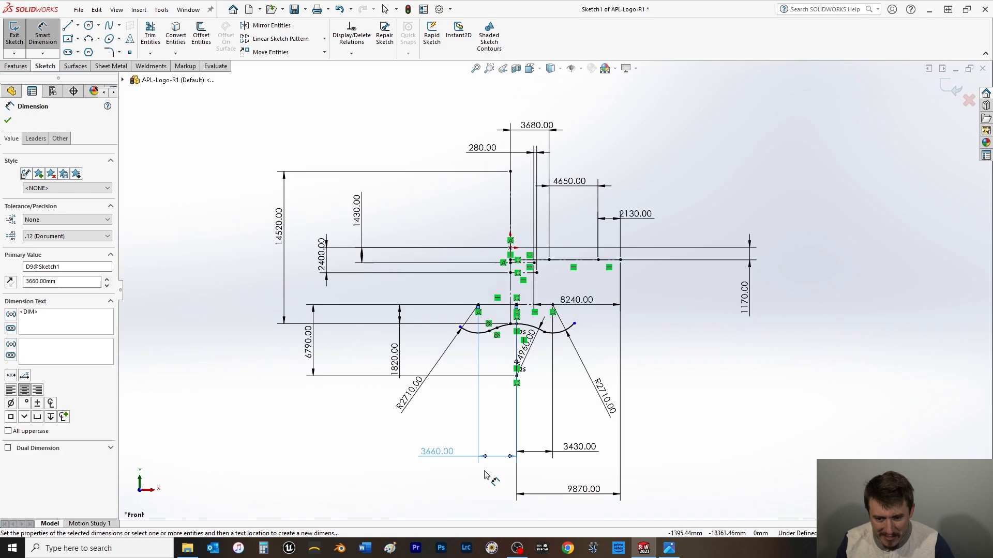
{"action": "left_click", "coordinate": [712, 354]}
{"action": "key", "text": "Escape"}
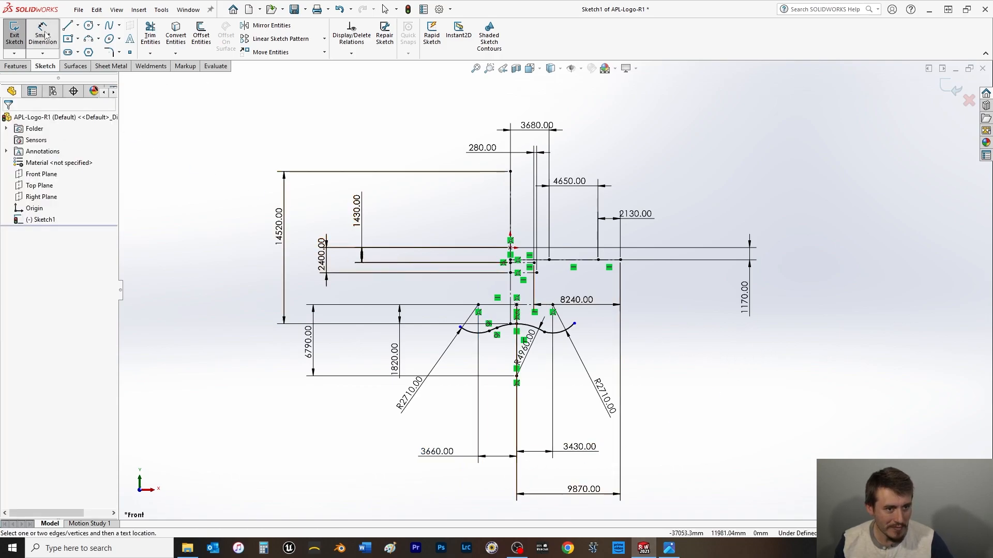
{"action": "key", "text": "ctrl+s"}
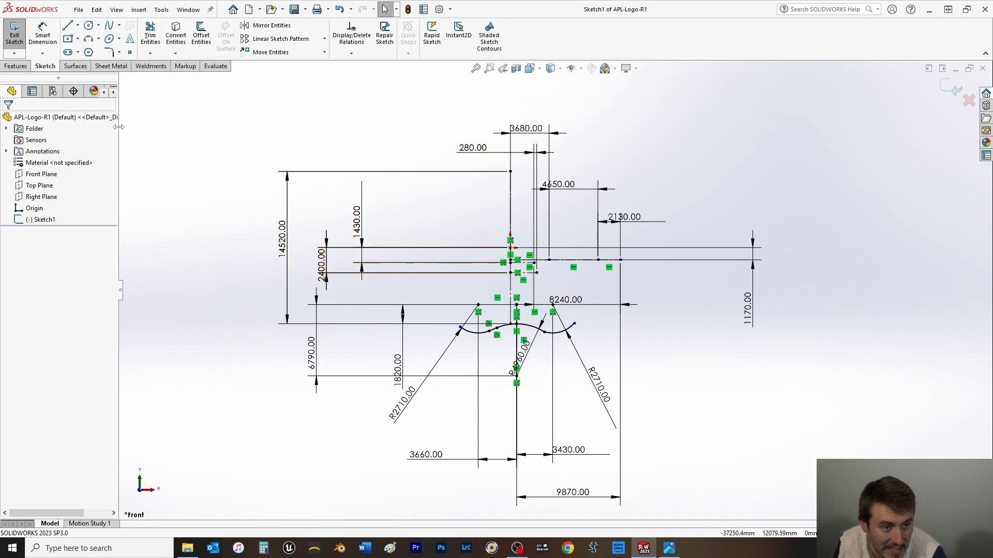
- Sketch a horizontal centerline about 2865 mm long leftward from the vertical centerline, about 3387 mm below the origin
{"action": "left_click", "coordinate": [77, 25]}
{"action": "left_click", "coordinate": [77, 47]}
{"action": "scroll", "coordinate": [417, 284], "scroll_direction": "down", "scroll_amount": 1}
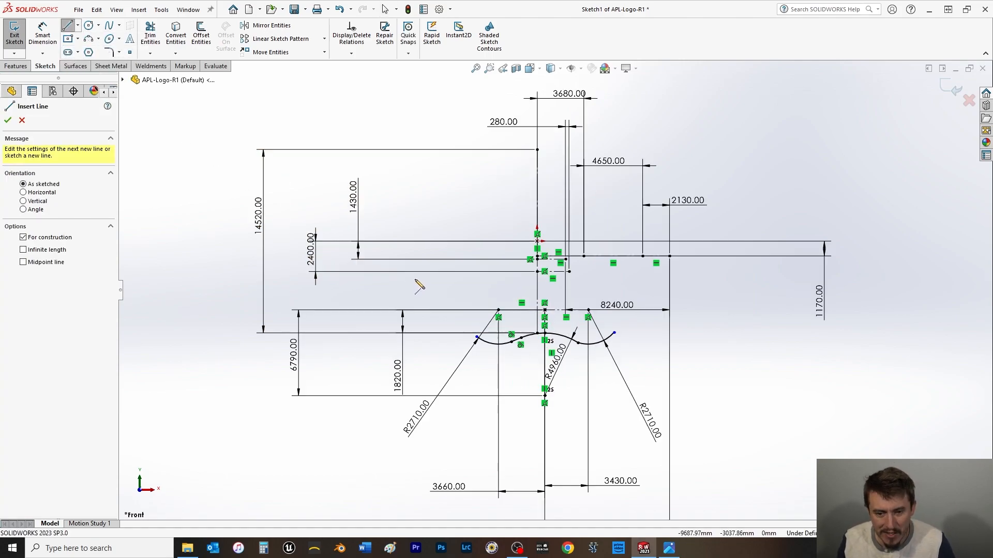
{"action": "scroll", "coordinate": [554, 288], "scroll_direction": "down", "scroll_amount": 1}
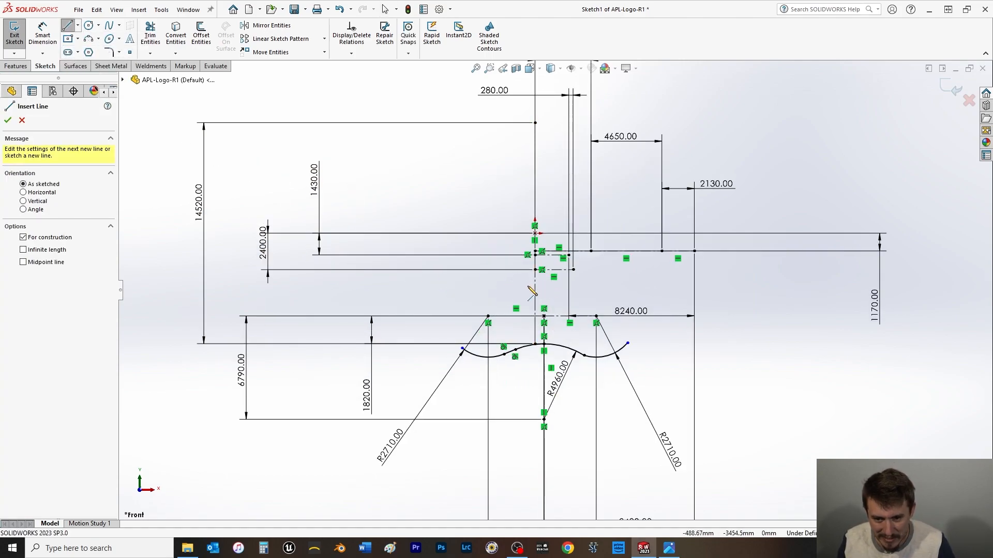
{"action": "left_click", "coordinate": [536, 284]}
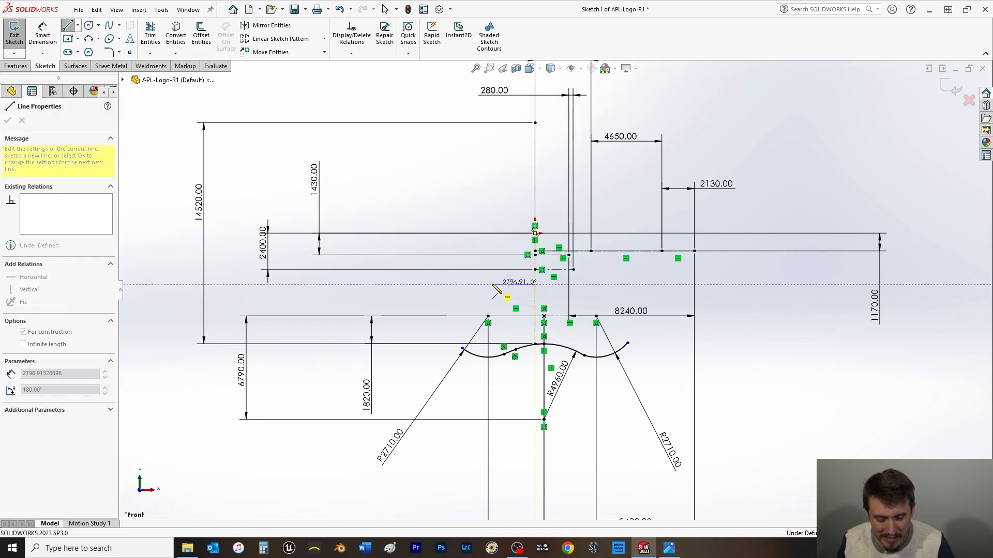
{"action": "right_click", "coordinate": [455, 288]}
{"action": "left_click", "coordinate": [468, 293]}
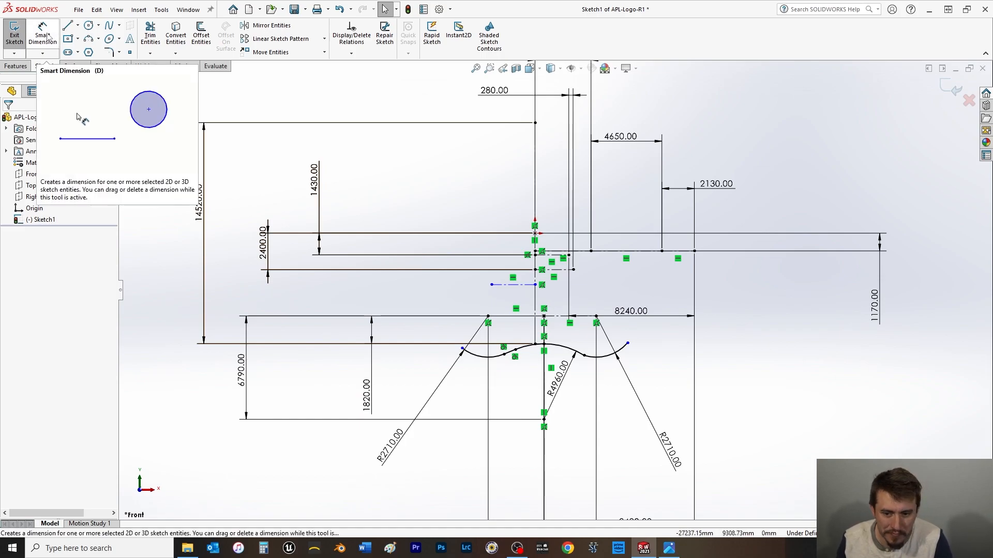
- Add a vertical dimension between the origin and the new leftward centerline
{"action": "left_click", "coordinate": [50, 41]}
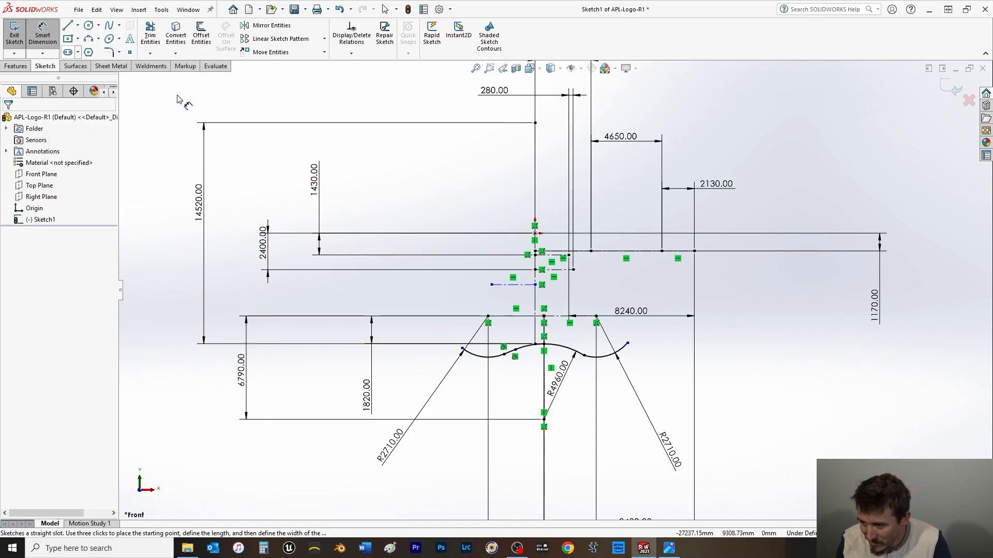
{"action": "left_click", "coordinate": [500, 285]}
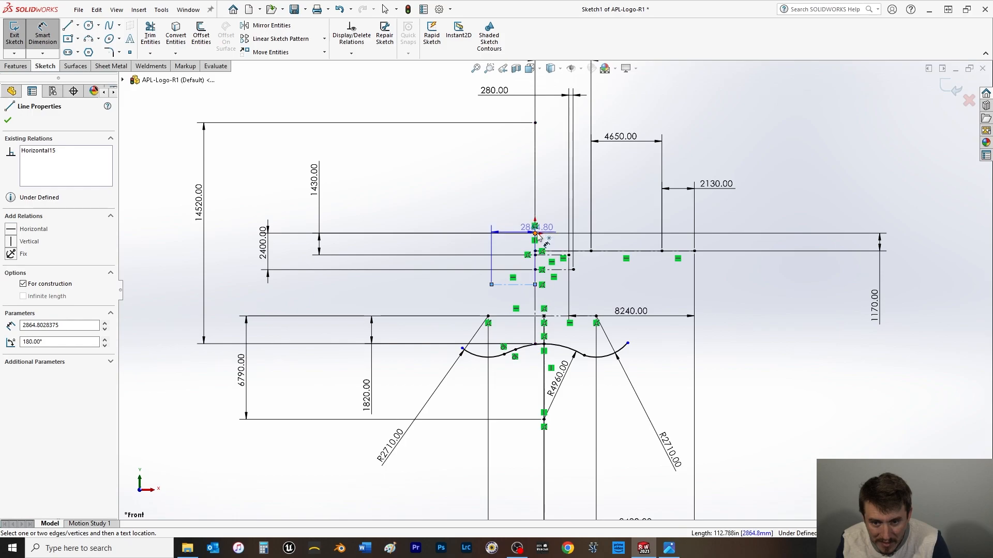
{"action": "left_click", "coordinate": [535, 234]}
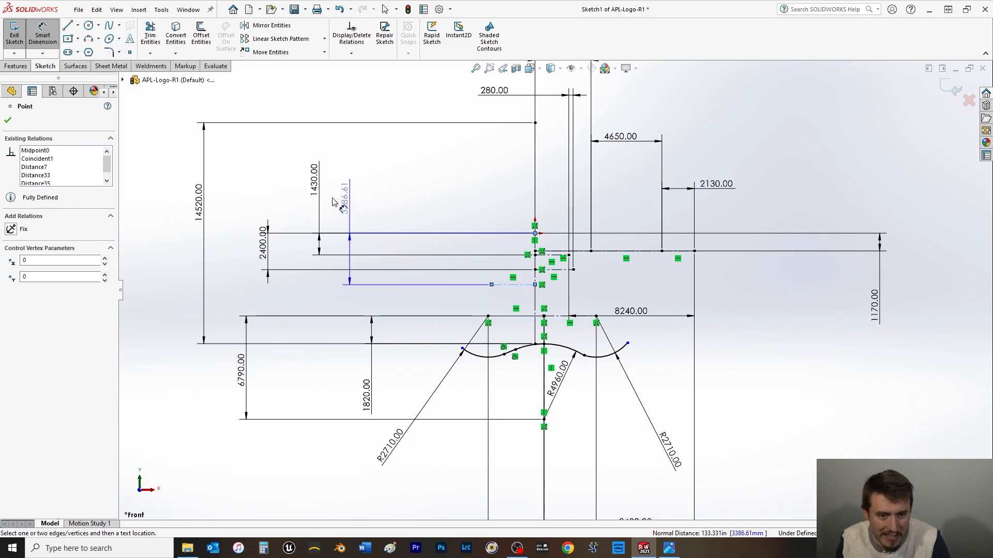
{"action": "left_click", "coordinate": [295, 195]}
- Try setting the leftward centerline's distance below the origin to 2400 mm and undo that change
{"action": "type", "text": "2400.00mm"}
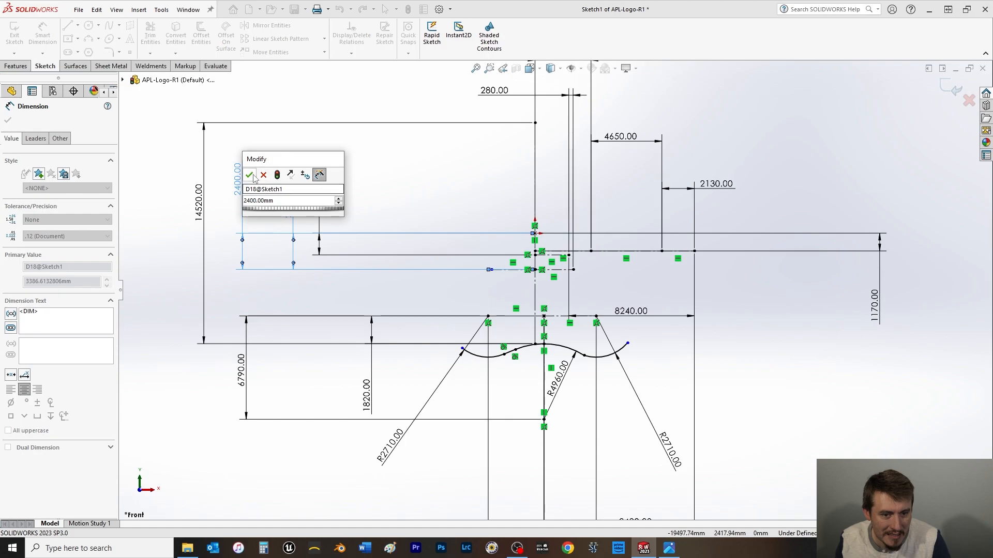
{"action": "key", "text": "Return"}
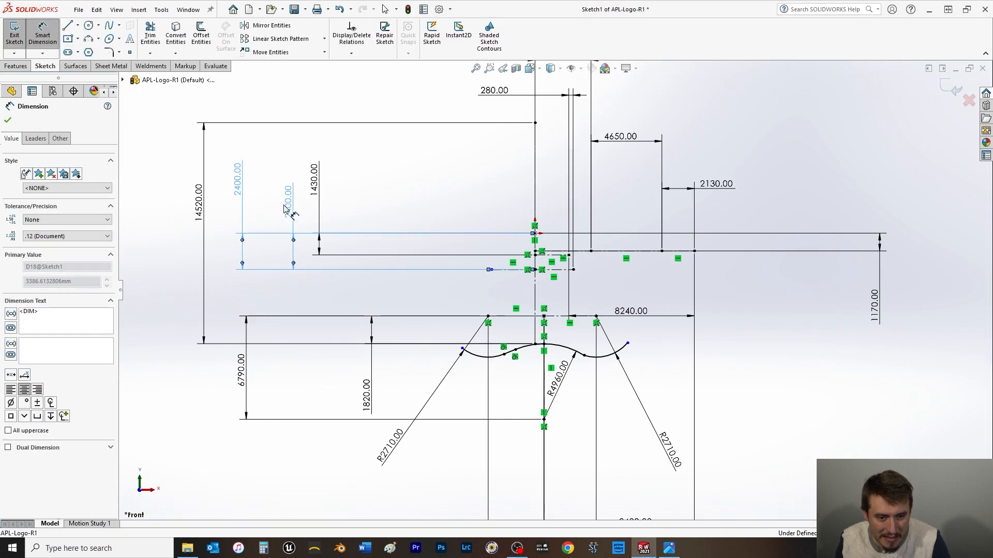
{"action": "key", "text": "Escape"}
{"action": "key", "text": "ctrl+z"}
- Set the leftward centerline's distance below the origin to 1430+150 mm and space out the neighbouring vertical dimension labels
{"action": "double_click", "coordinate": [289, 206]}
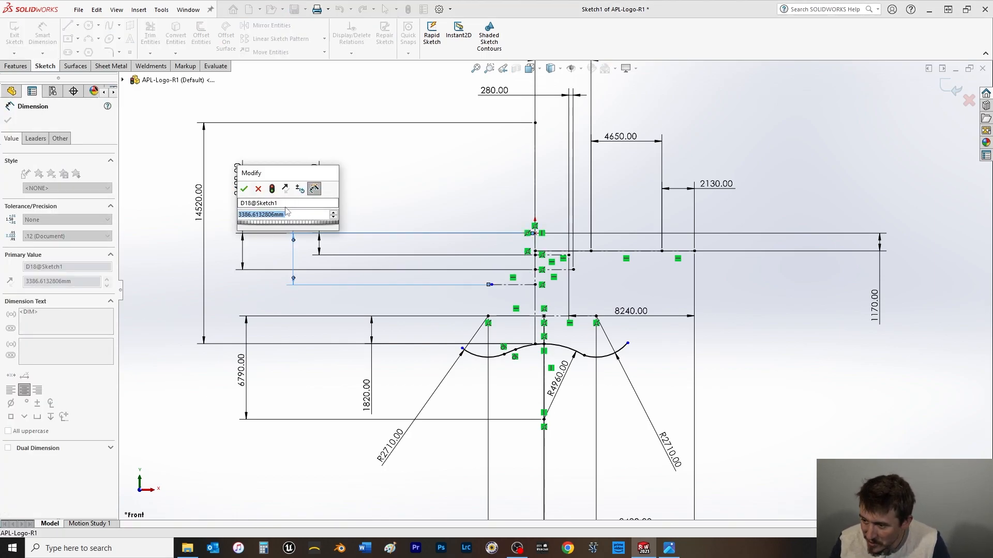
{"action": "type", "text": "1430"}
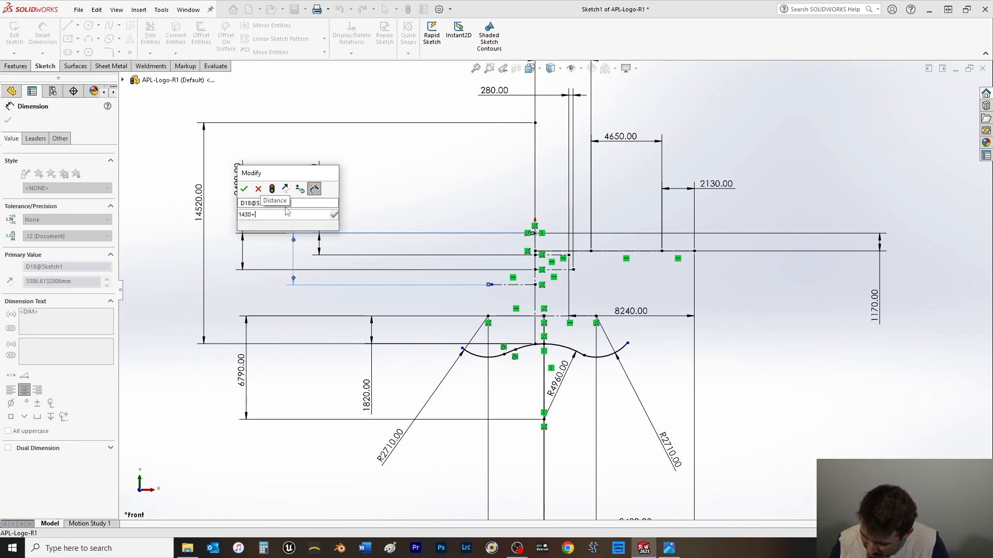
{"action": "type", "text": "+150"}
{"action": "key", "text": "Return"}
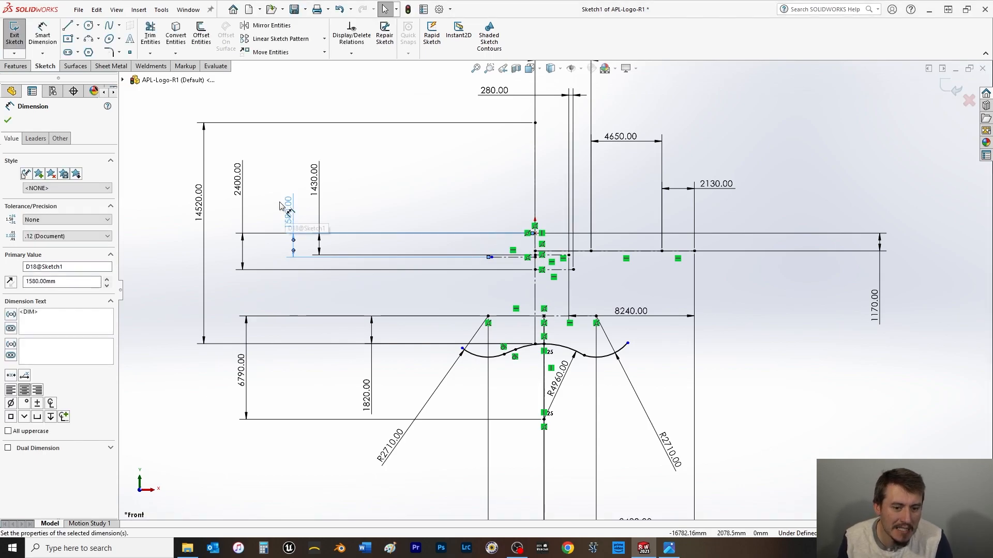
{"action": "mouse_move", "coordinate": [279, 214]}
{"action": "left_mouse_down"}
{"action": "mouse_move", "coordinate": [275, 158]}
{"action": "mouse_move", "coordinate": [268, 178]}
{"action": "mouse_move", "coordinate": [308, 195]}
{"action": "left_mouse_up"}
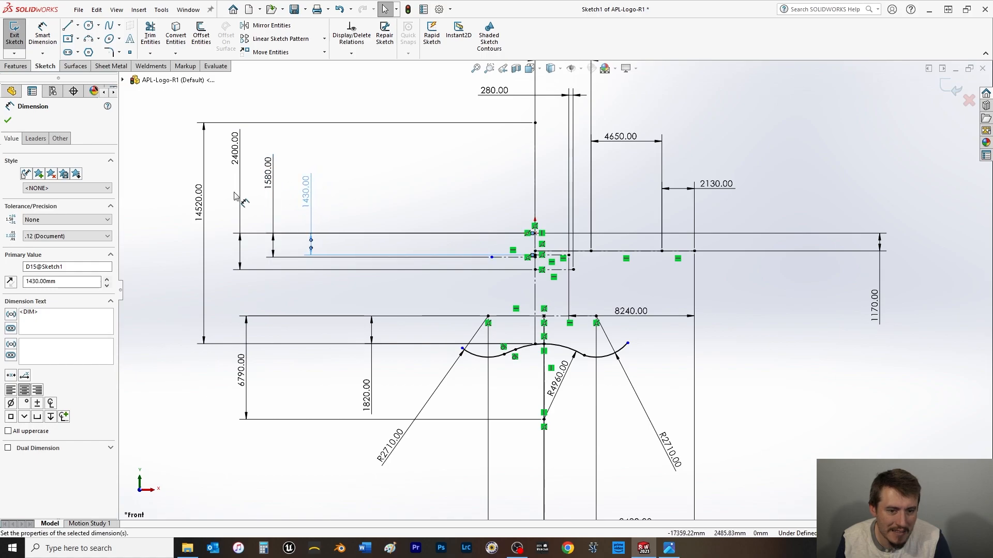
{"action": "left_click", "coordinate": [8, 121]}
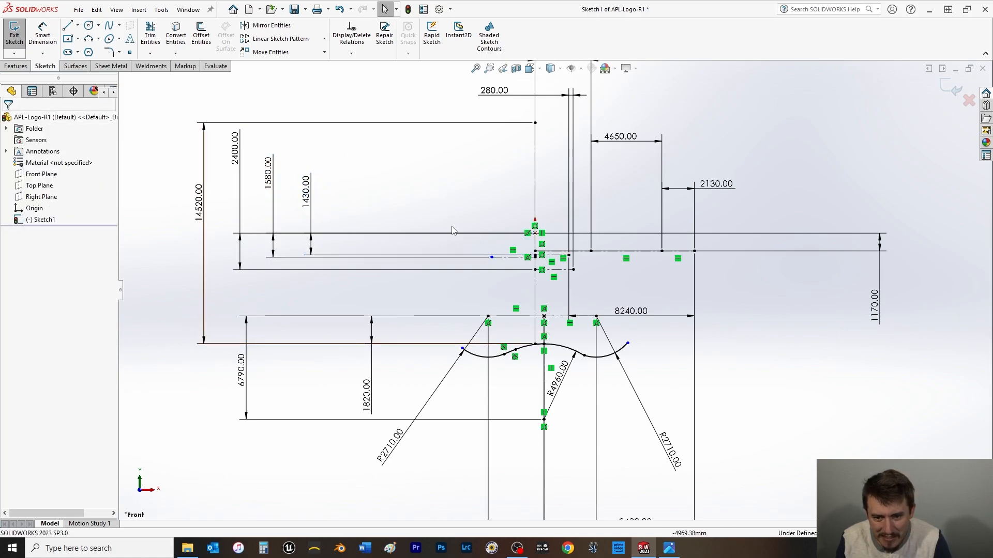
- Add a horizontal dimension below the sketch between the leftward centerline's free end and the far end of the rightward centerline 1170 mm below the origin
{"action": "left_click", "coordinate": [43, 34]}
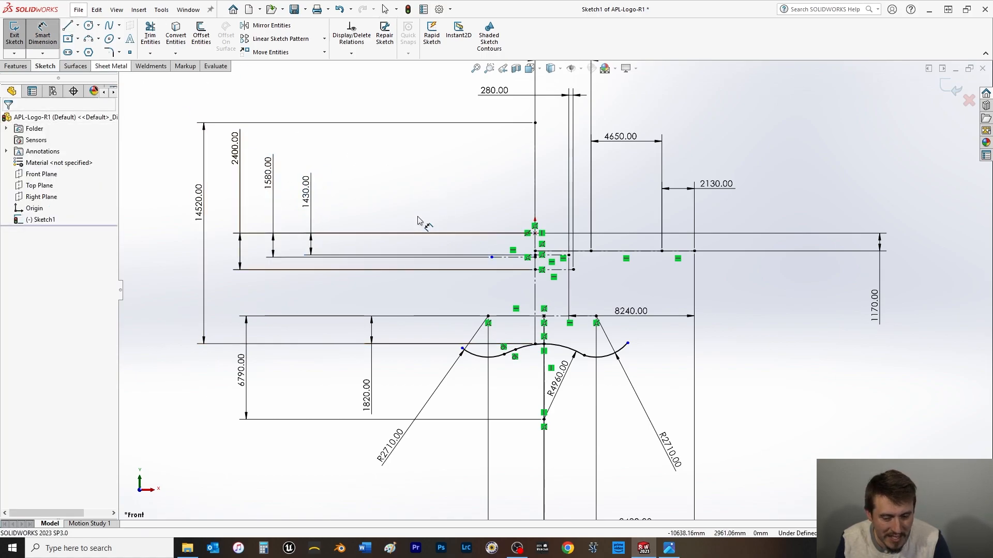
{"action": "left_click", "coordinate": [492, 257]}
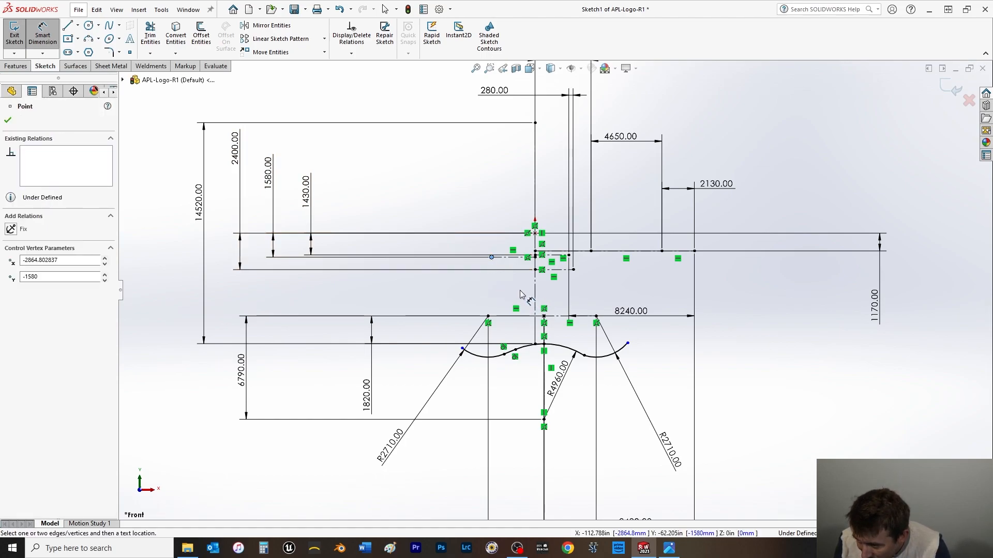
{"action": "left_click", "coordinate": [693, 251]}
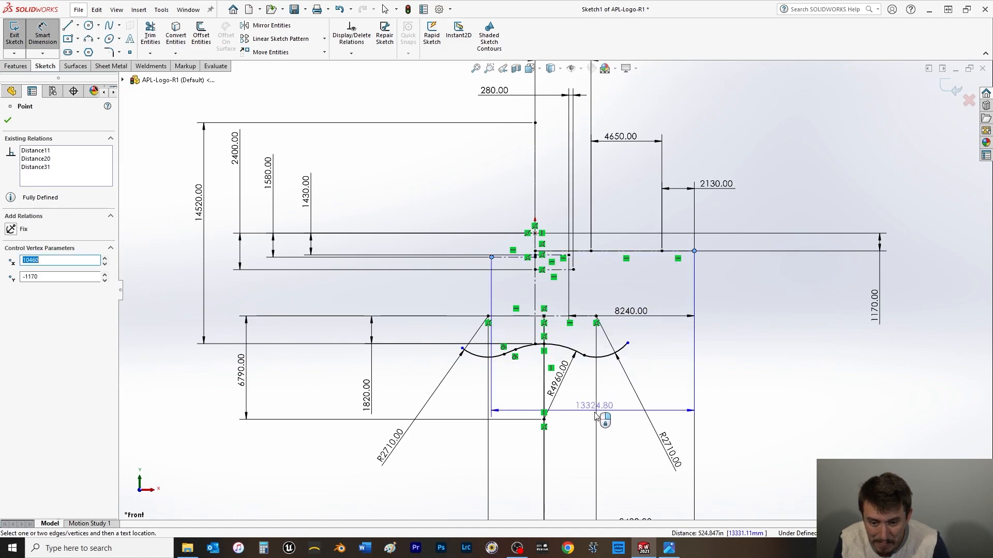
{"action": "scroll", "coordinate": [594, 414], "scroll_direction": "up", "scroll_amount": 1}
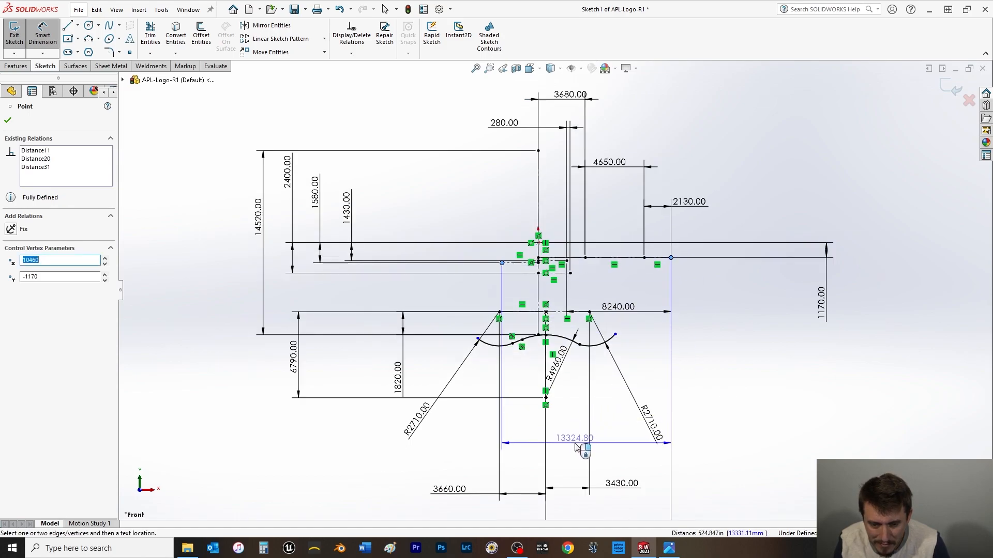
{"action": "scroll", "coordinate": [576, 447], "scroll_direction": "up", "scroll_amount": 1}
{"action": "left_click", "coordinate": [579, 484]}
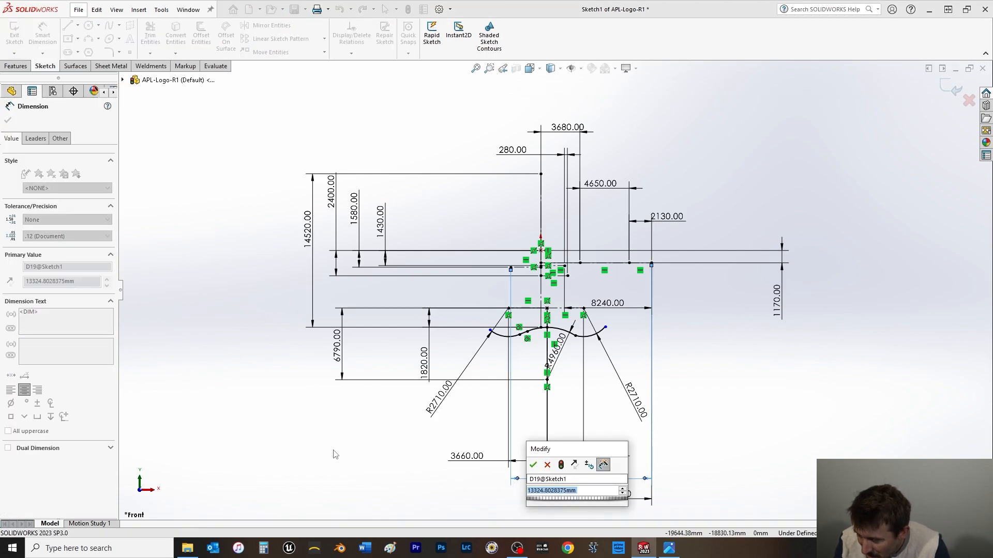
- Set the new horizontal dimension to 1480+6480+280+5050 mm and save the part
{"action": "type", "text": "14"}
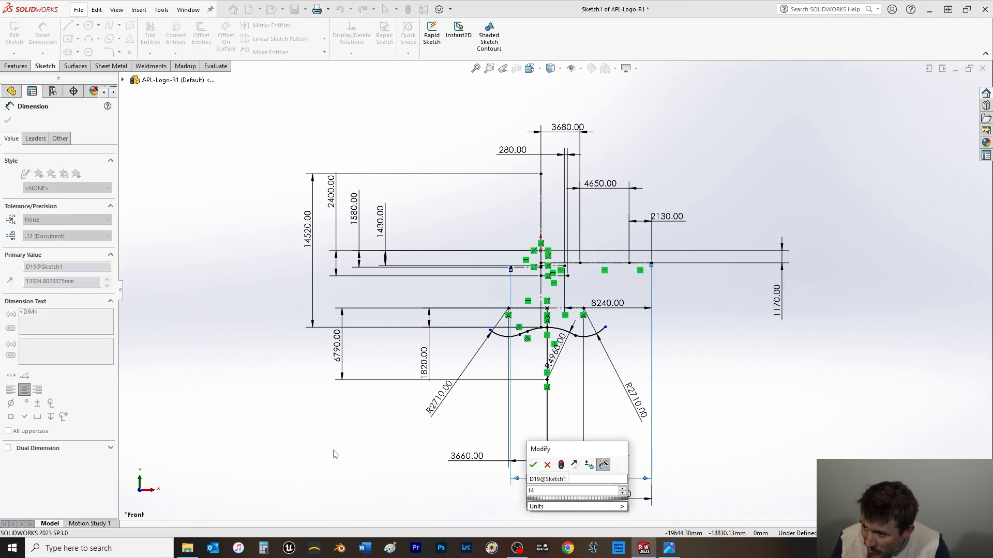
{"action": "type", "text": "80"}
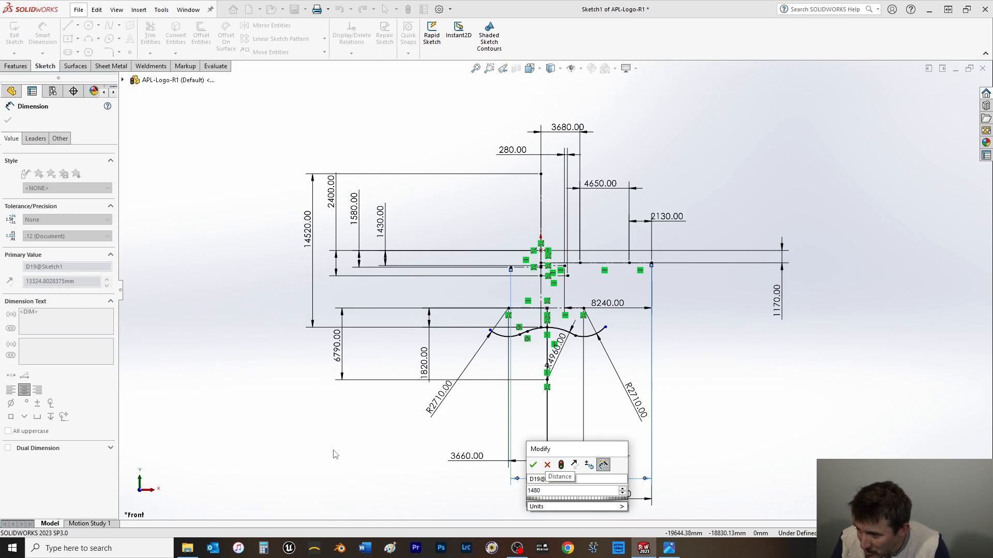
{"action": "type", "text": "+"}
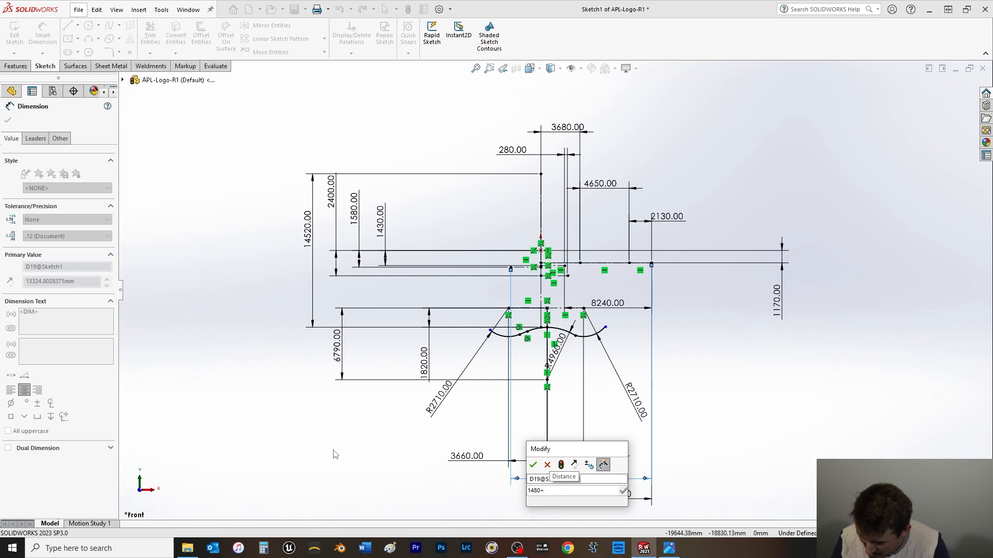
{"action": "type", "text": "648"}
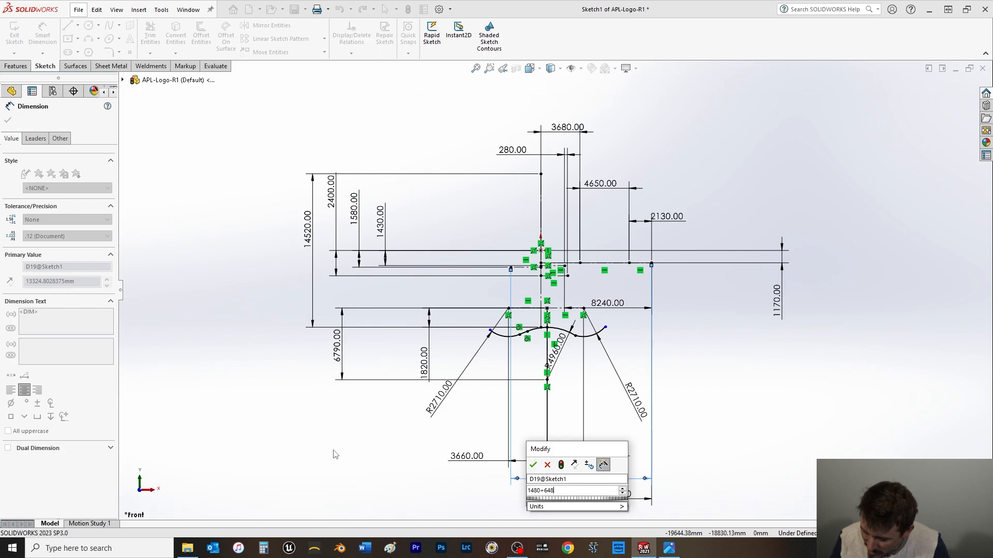
{"action": "type", "text": "0+280"}
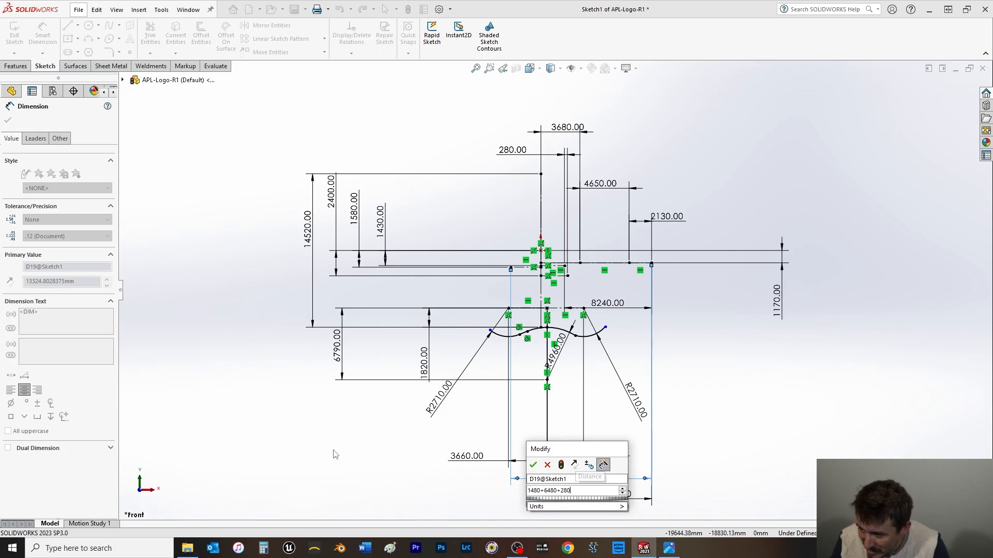
{"action": "type", "text": "+4930"}
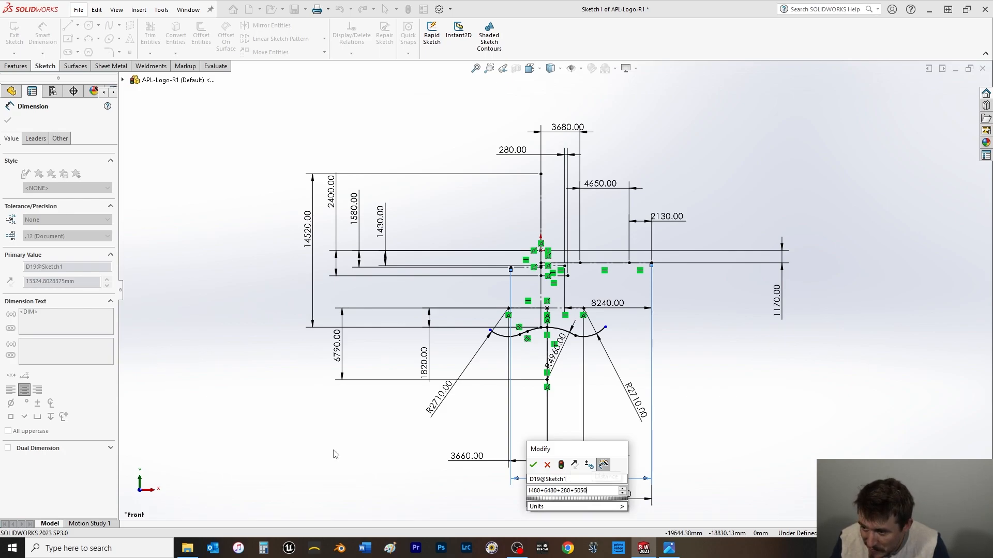
{"action": "key", "text": "Return"}
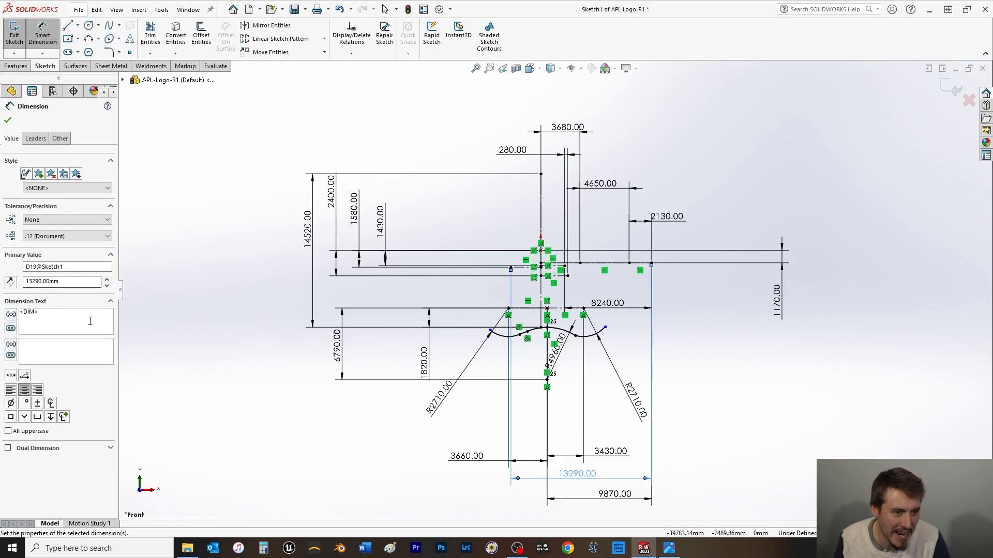
{"action": "left_click", "coordinate": [8, 120]}
{"action": "key", "text": "ctrl+s"}
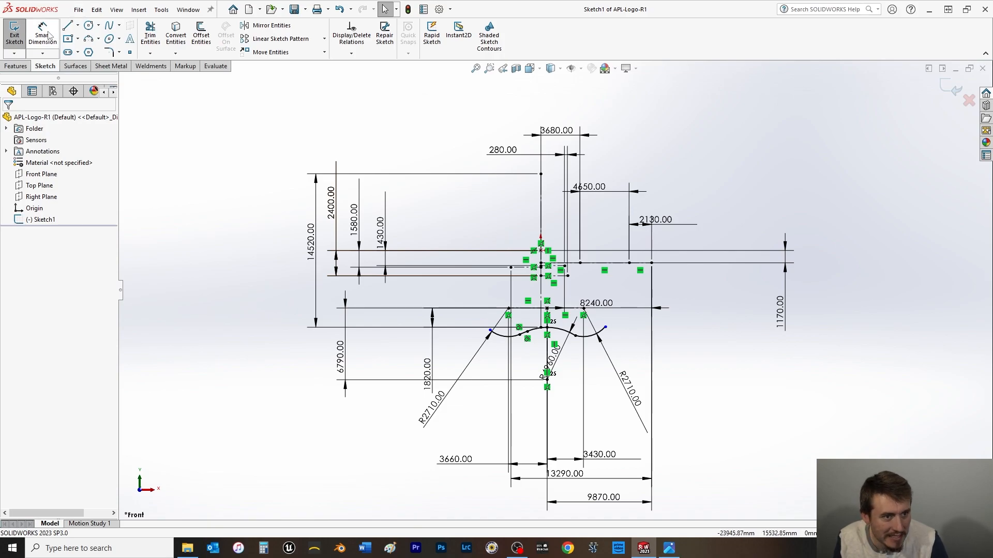
- Sketch a horizontal centerline about 4989 mm long leftward from the origin
{"action": "left_click", "coordinate": [78, 25]}
{"action": "left_click", "coordinate": [92, 50]}
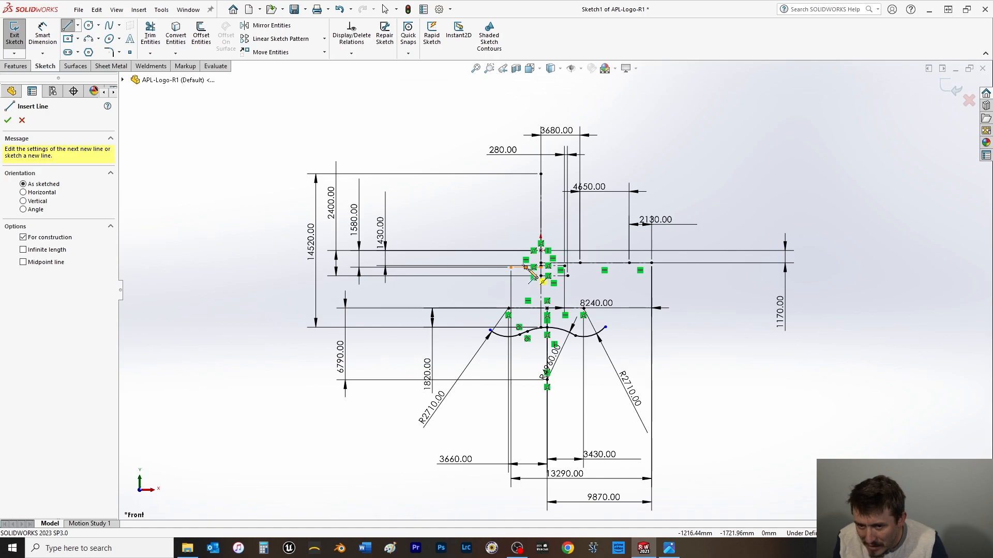
{"action": "scroll", "coordinate": [559, 274], "scroll_direction": "down", "scroll_amount": 3}
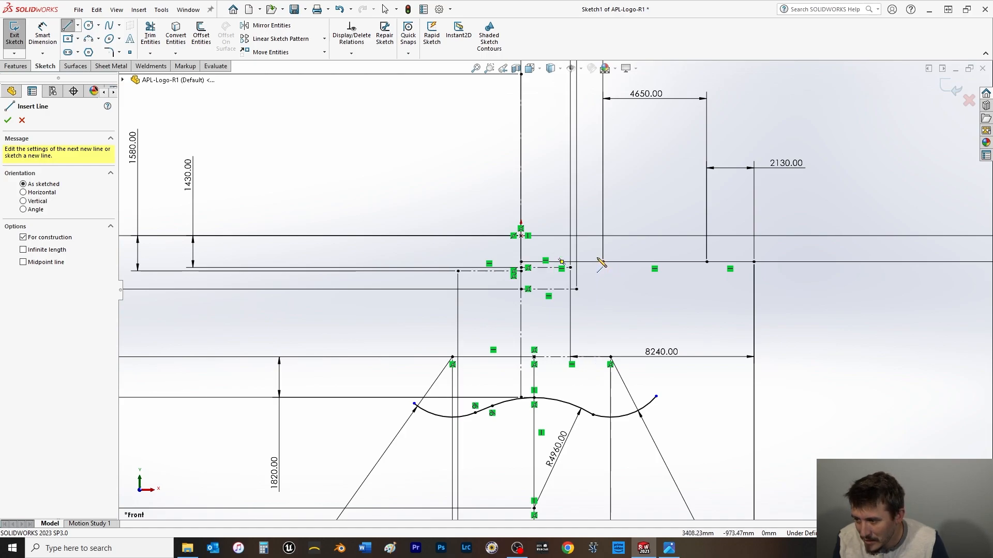
{"action": "left_click", "coordinate": [521, 236]}
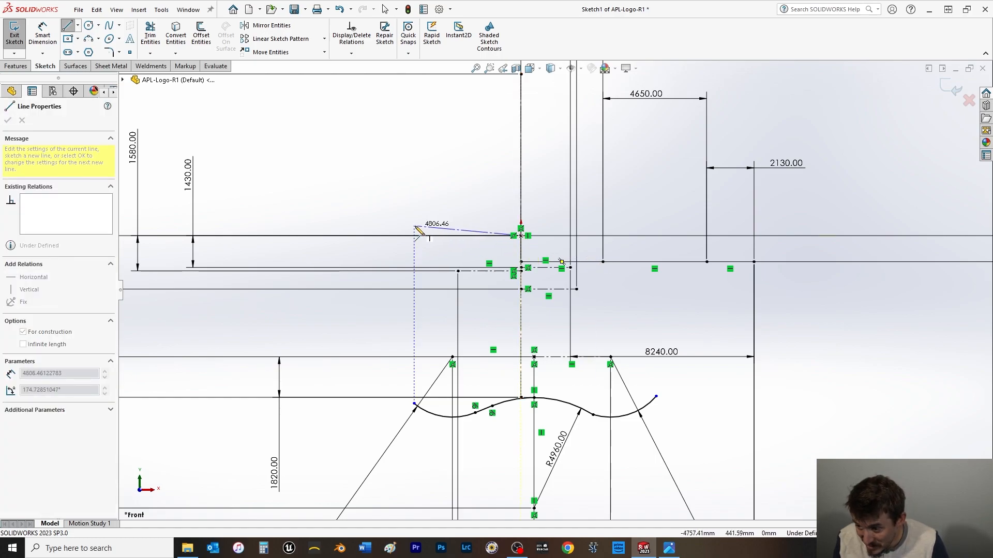
{"action": "left_click", "coordinate": [411, 251]}
{"action": "right_click", "coordinate": [381, 122]}
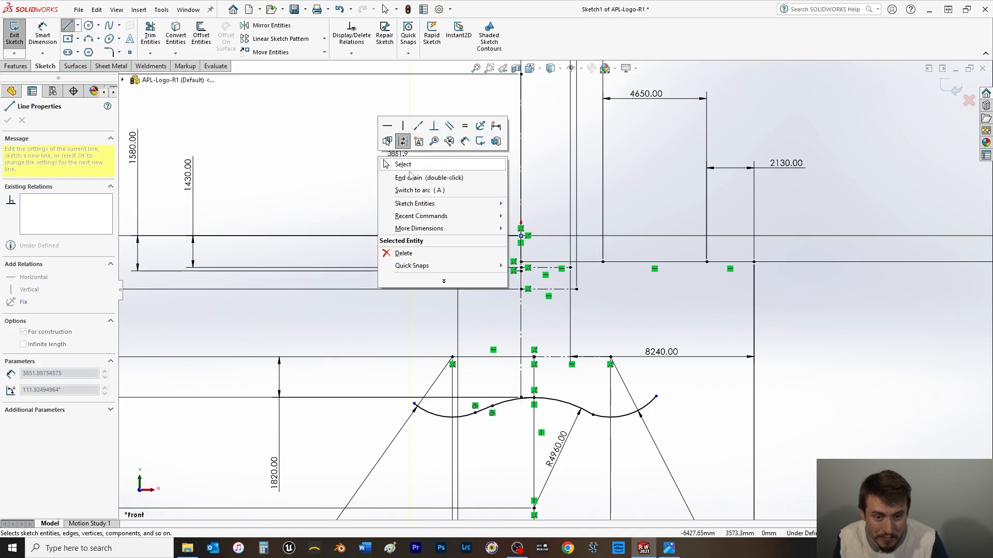
{"action": "left_click", "coordinate": [395, 160]}
- Dimension the new centerline horizontally from its free end to the origin at 3470 mm, placing the dimension above the sketch
{"action": "left_click", "coordinate": [44, 37]}
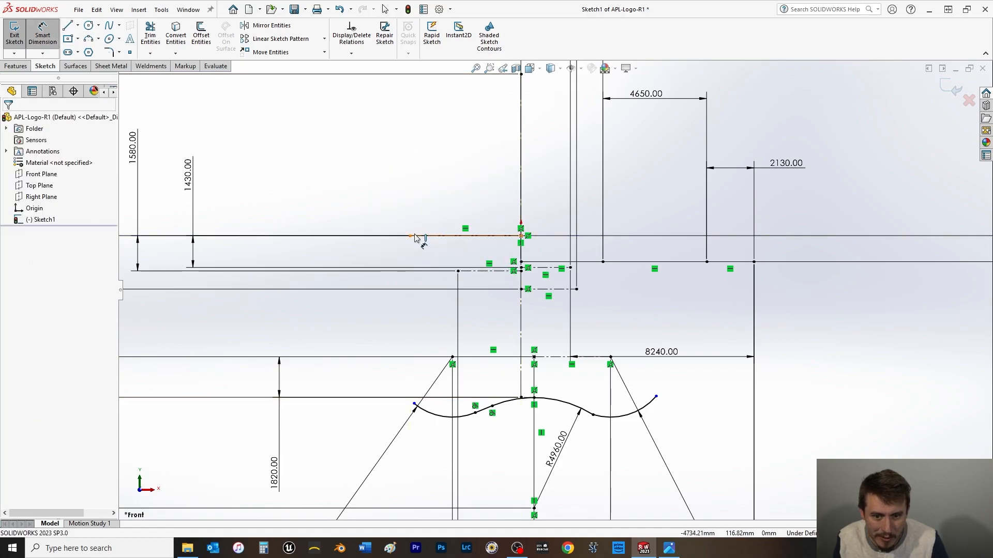
{"action": "left_click", "coordinate": [410, 236]}
{"action": "left_click", "coordinate": [521, 235]}
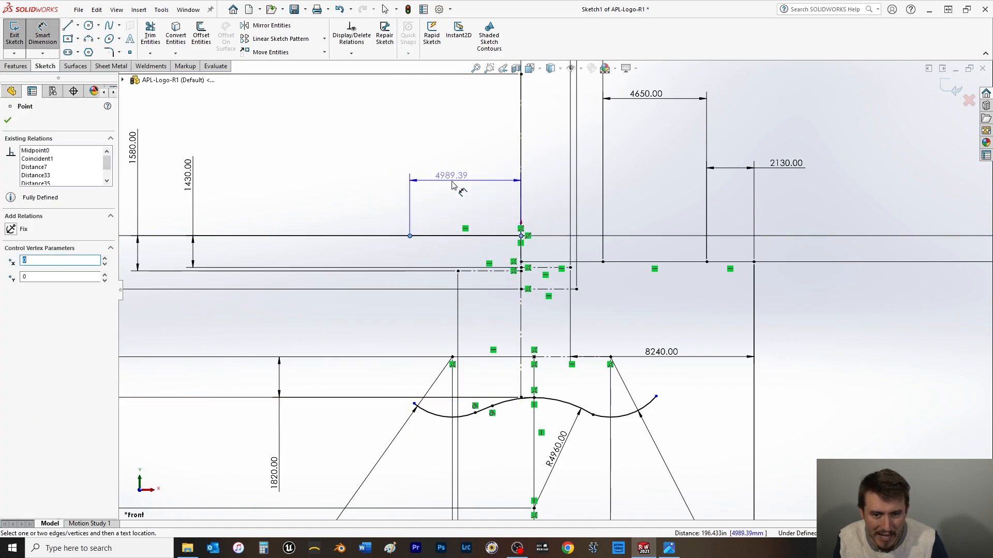
{"action": "key", "text": "f"}
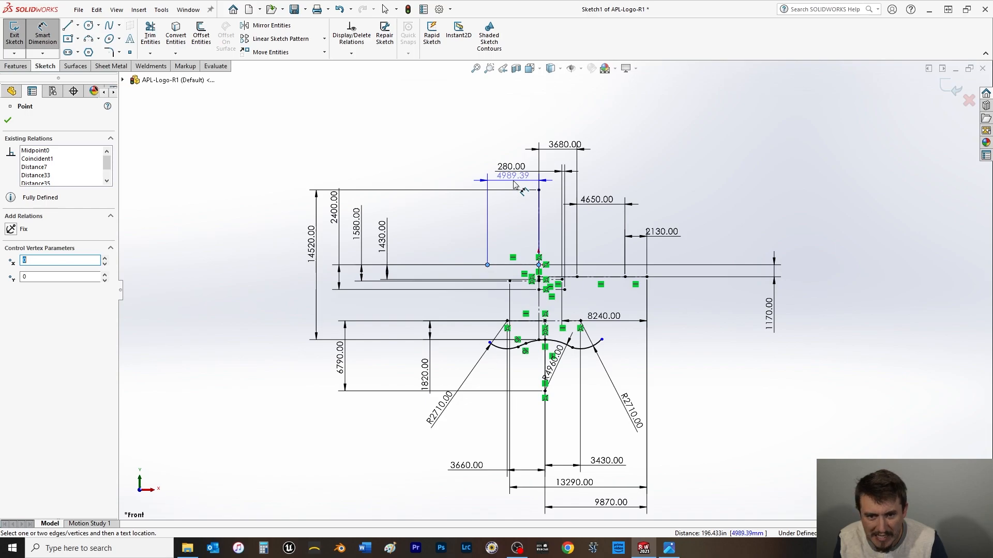
{"action": "left_click", "coordinate": [510, 160]}
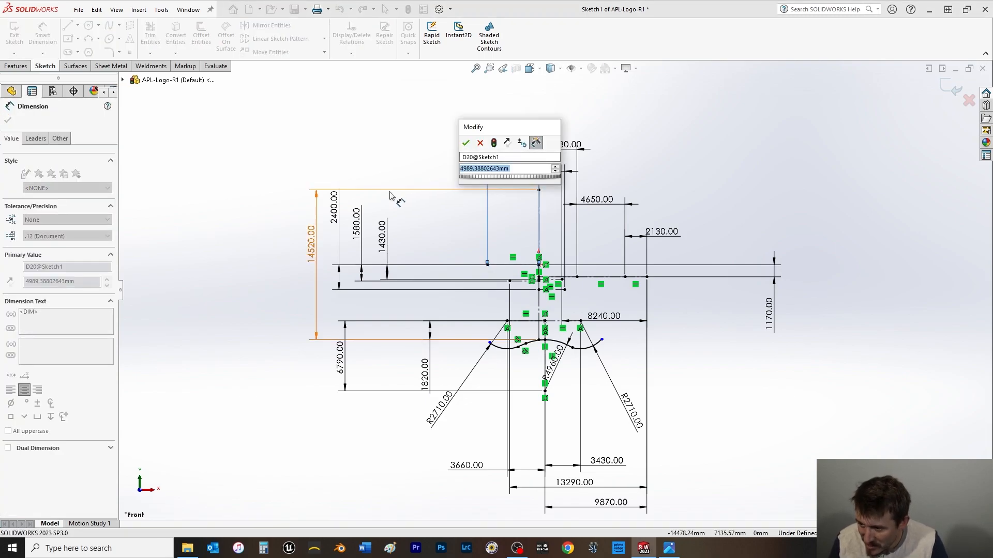
{"action": "type", "text": "3"}
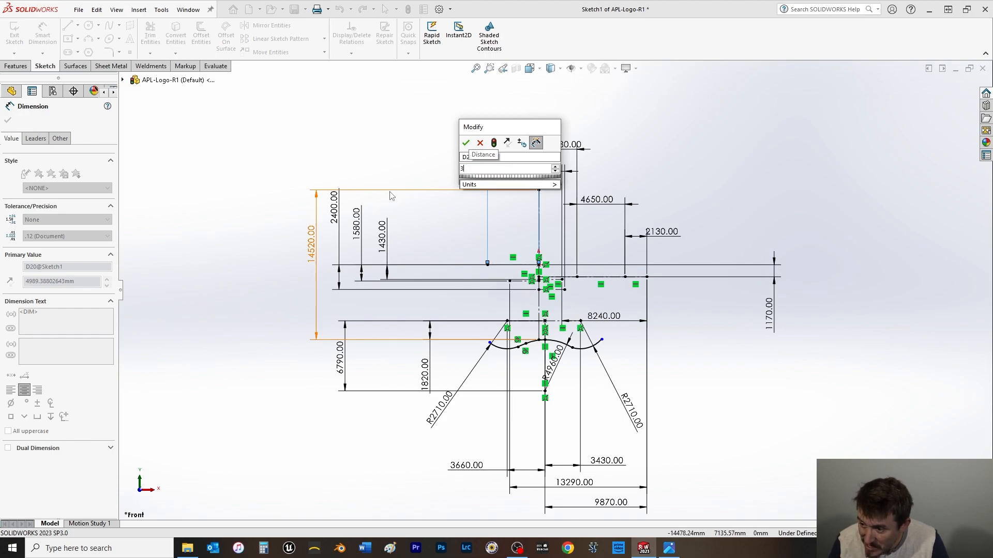
{"action": "type", "text": "470"}
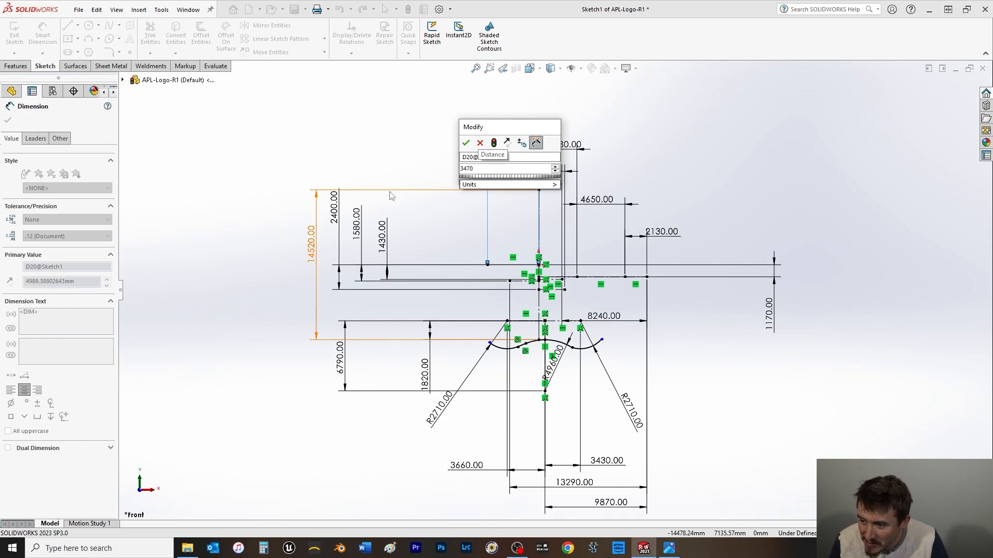
{"action": "key", "text": "Return"}
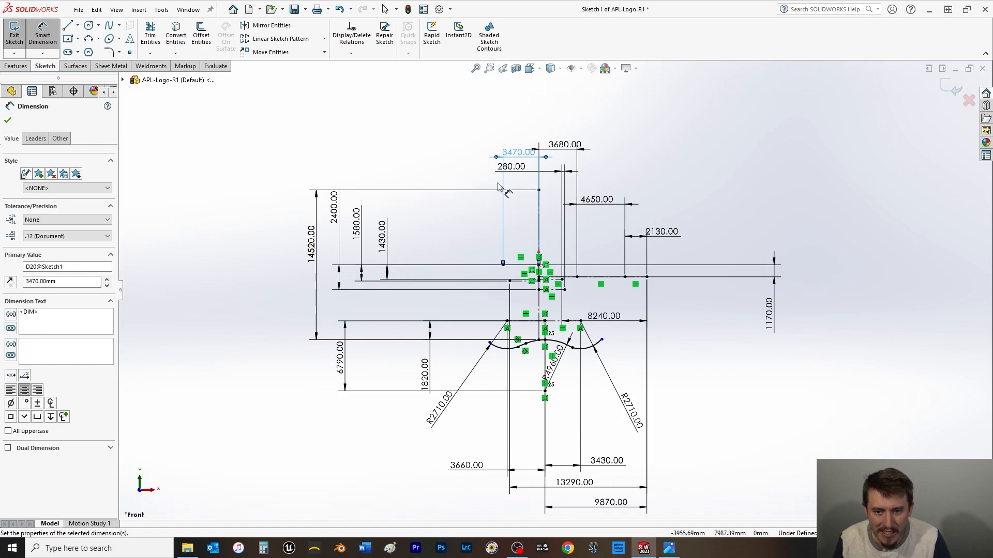
- Spread out the overlapping 3470, 3680, 4650, 280 and 2130 mm dimension labels above the sketch and save the part
{"action": "left_click_drag", "start_coordinate": [556, 146], "coordinate": [472, 117]}
{"action": "left_click_drag", "start_coordinate": [518, 154], "coordinate": [671, 218]}
{"action": "left_click_drag", "start_coordinate": [596, 200], "coordinate": [495, 93]}
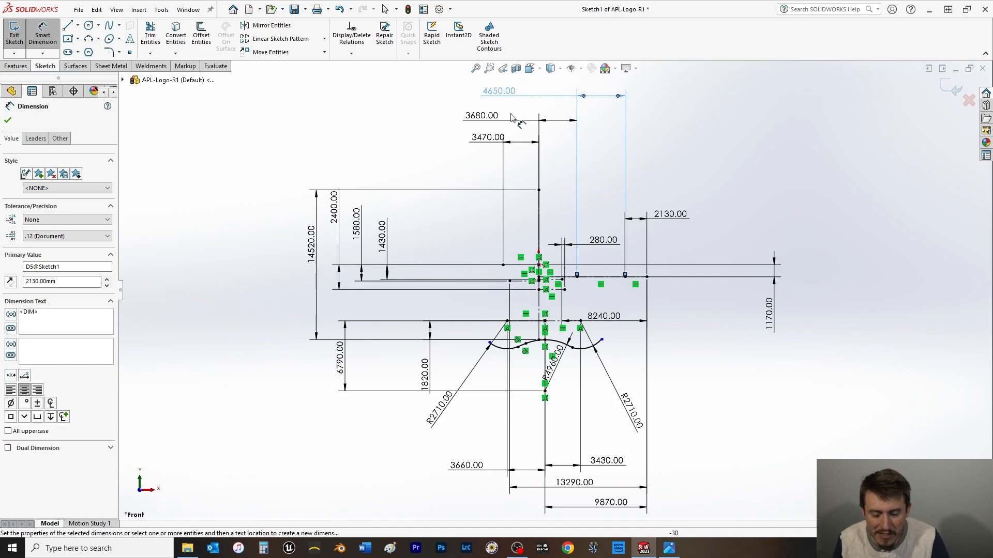
{"action": "left_click_drag", "start_coordinate": [671, 222], "coordinate": [678, 171]}
{"action": "left_click", "coordinate": [740, 113]}
{"action": "left_click_drag", "start_coordinate": [485, 136], "coordinate": [459, 138]}
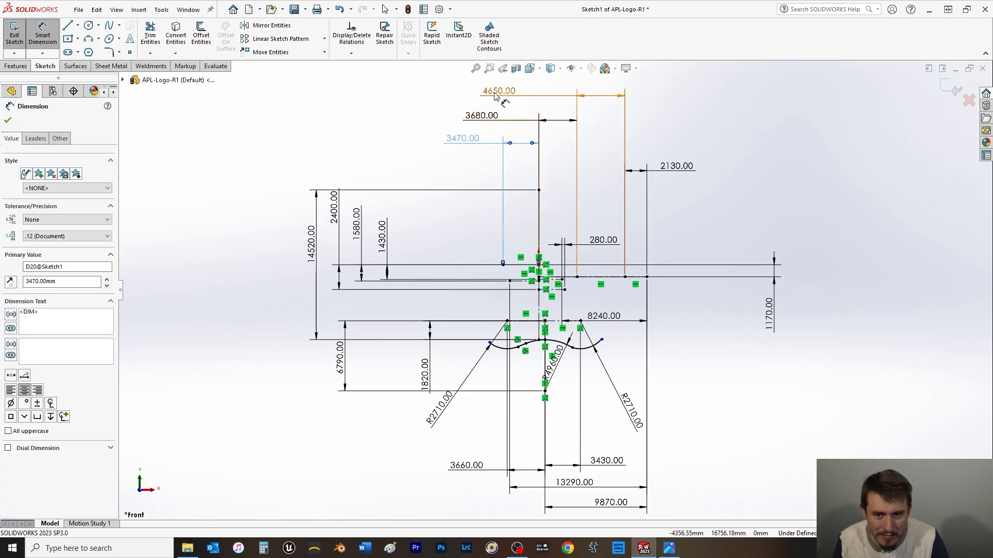
{"action": "left_click_drag", "start_coordinate": [494, 95], "coordinate": [445, 117]}
{"action": "left_click", "coordinate": [422, 150]}
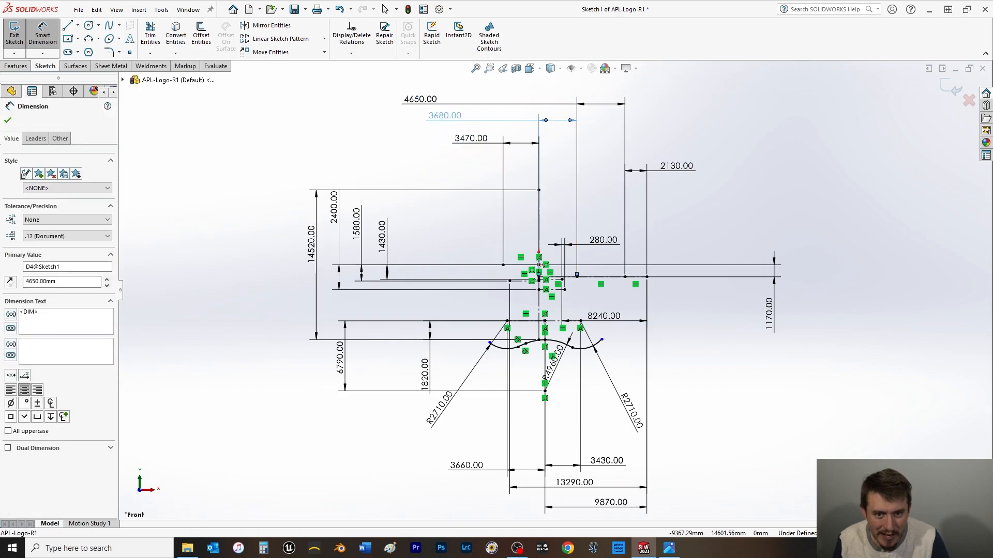
{"action": "left_click", "coordinate": [383, 147]}
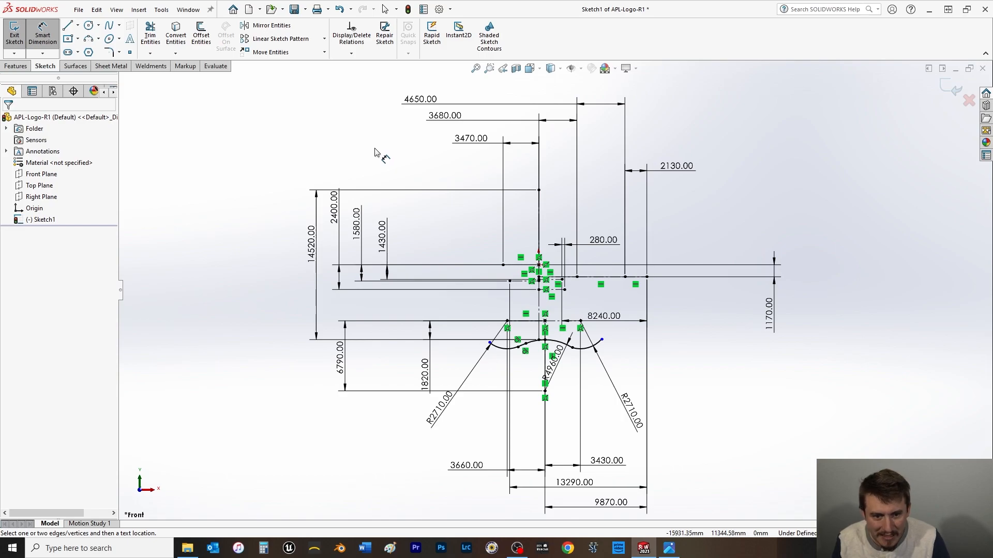
{"action": "key", "text": "Escape"}
{"action": "key", "text": "ctrl+s"}
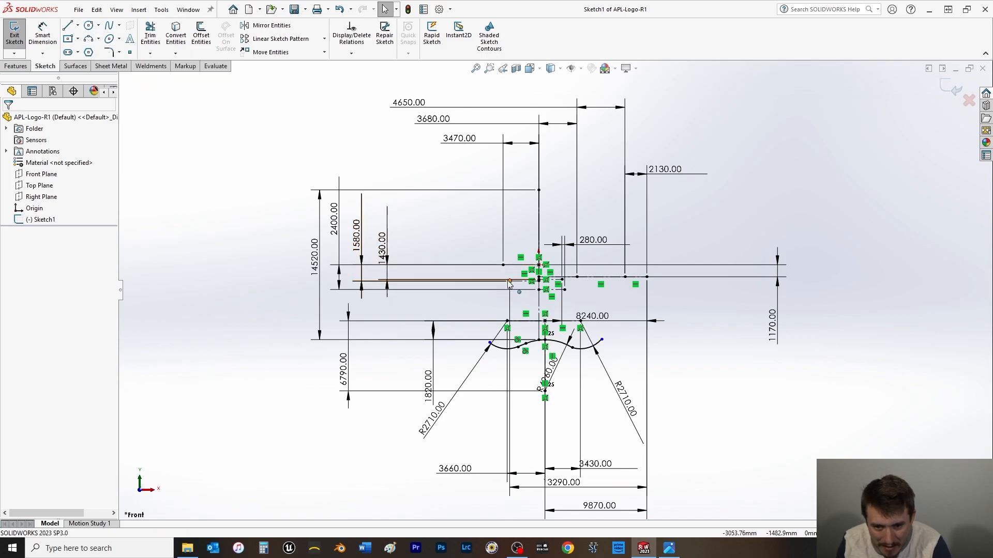
- Sketch a three-point arc opening to the right, left of the centerlines, with a radius of about 4433 mm and a 90° sweep
{"action": "scroll", "coordinate": [510, 284], "scroll_direction": "down", "scroll_amount": 2}
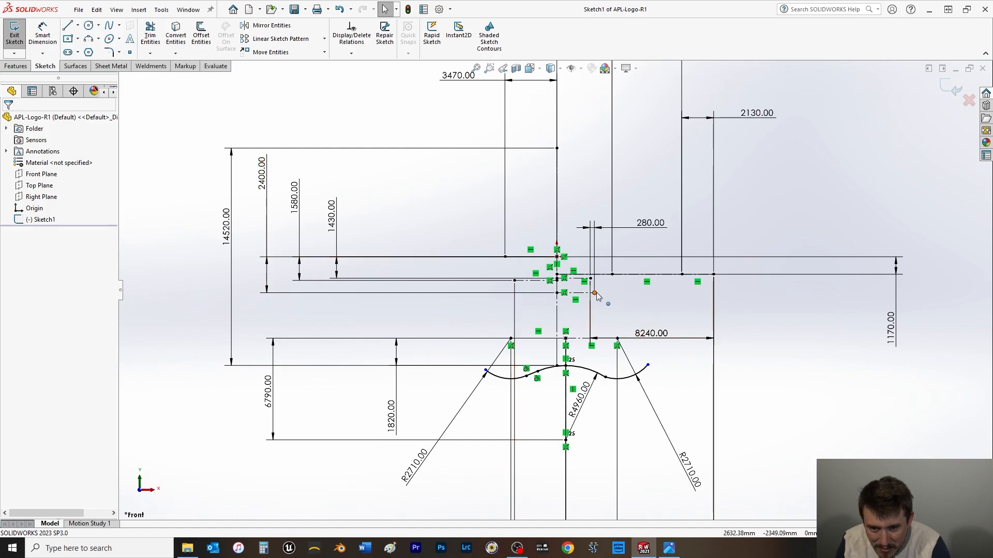
{"action": "left_click", "coordinate": [88, 41]}
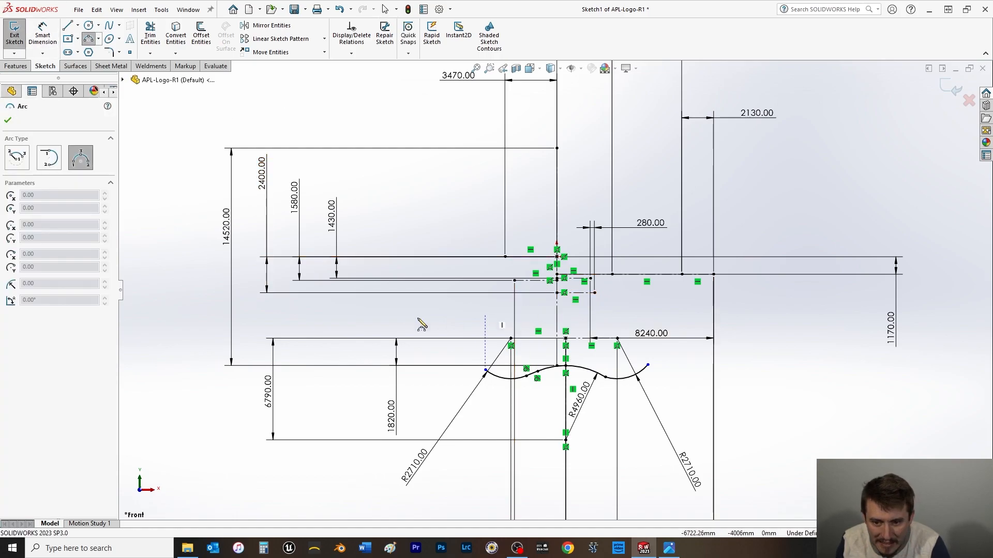
{"action": "left_click", "coordinate": [430, 241]}
{"action": "left_click", "coordinate": [454, 333]}
{"action": "left_click", "coordinate": [422, 272]}
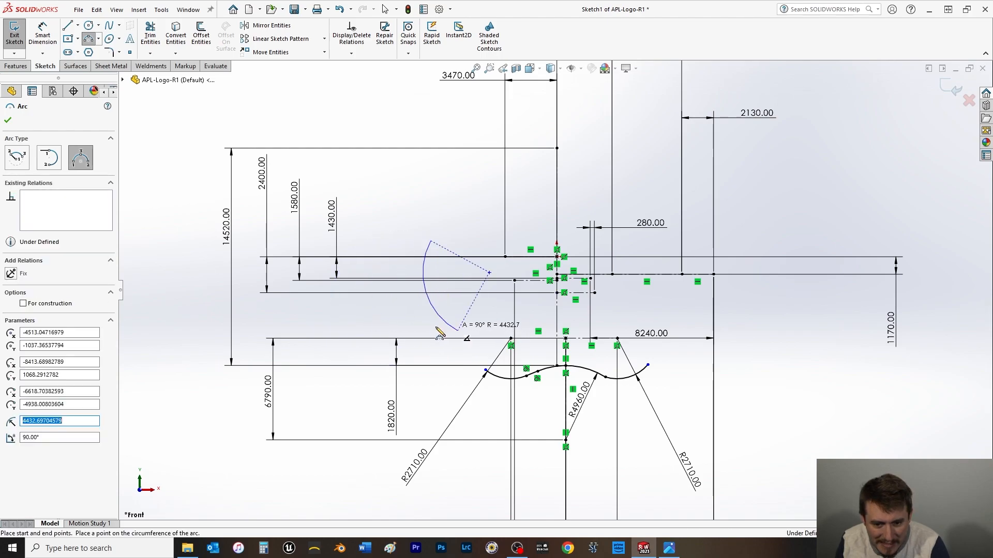
{"action": "right_click", "coordinate": [443, 337]}
{"action": "left_click", "coordinate": [443, 331]}
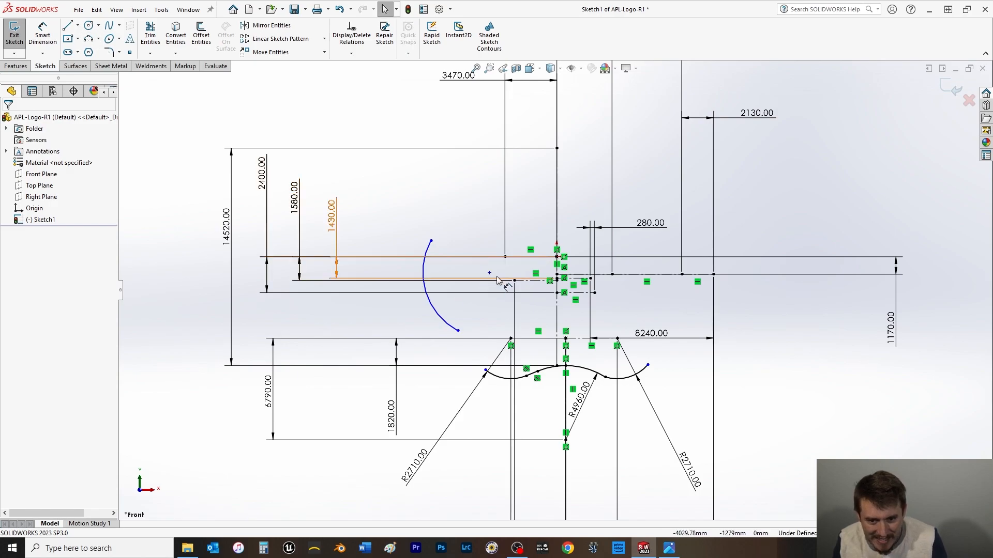
- Make the arc's center point coincident with the right endpoint of the horizontal centerline 2400 mm below the origin
{"action": "left_click", "coordinate": [489, 272]}
{"action": "left_click", "coordinate": [594, 293], "text": "ctrl"}
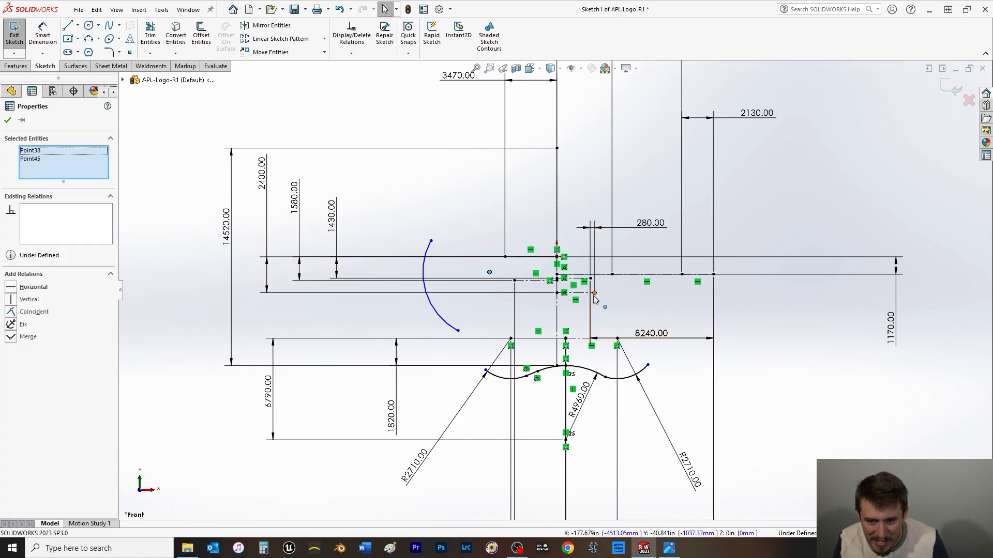
{"action": "left_click", "coordinate": [12, 312]}
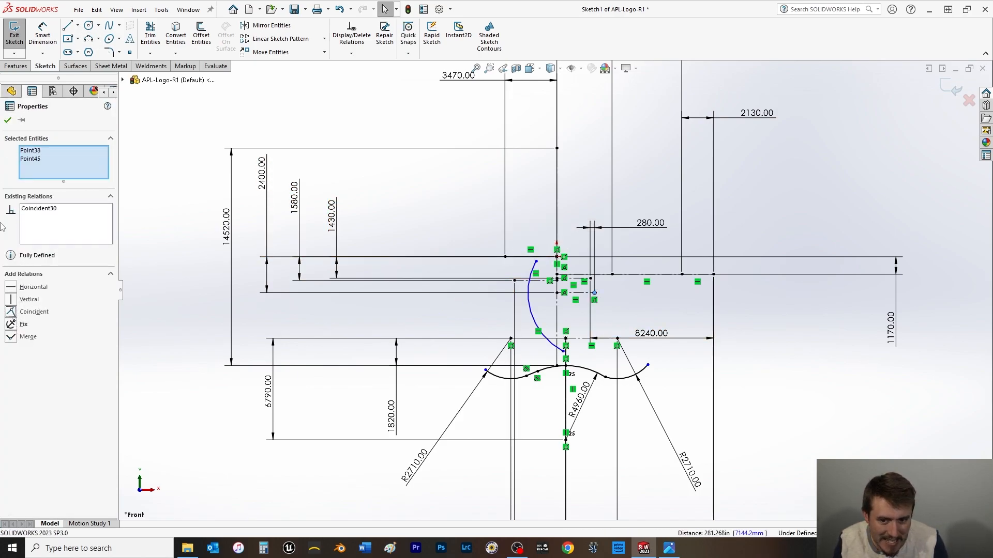
- Enlarge the arc outward and merge its lower endpoint with the left endpoint of the left R2710 arc
{"action": "left_click", "coordinate": [8, 120]}
{"action": "left_click_drag", "start_coordinate": [530, 306], "coordinate": [423, 297]}
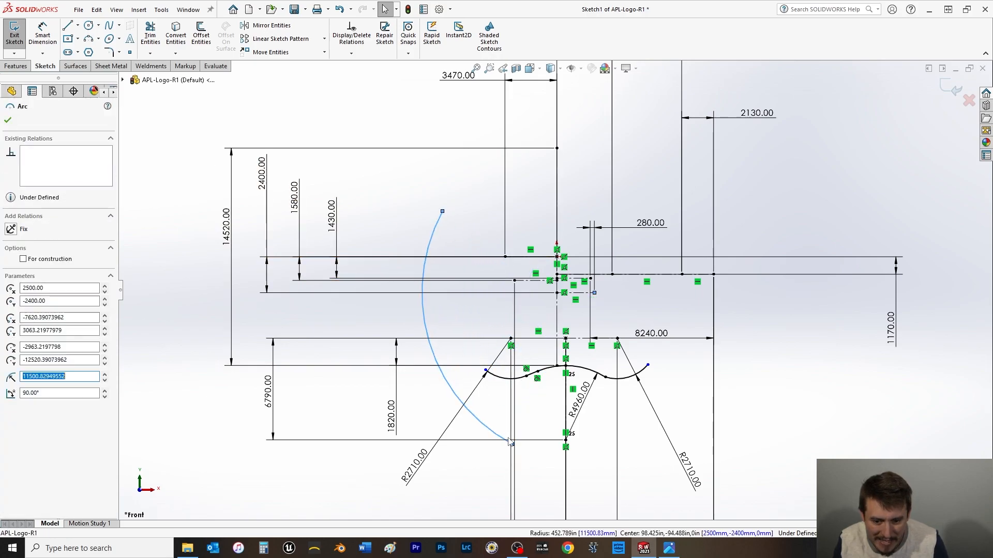
{"action": "left_click_drag", "start_coordinate": [512, 444], "coordinate": [469, 360]}
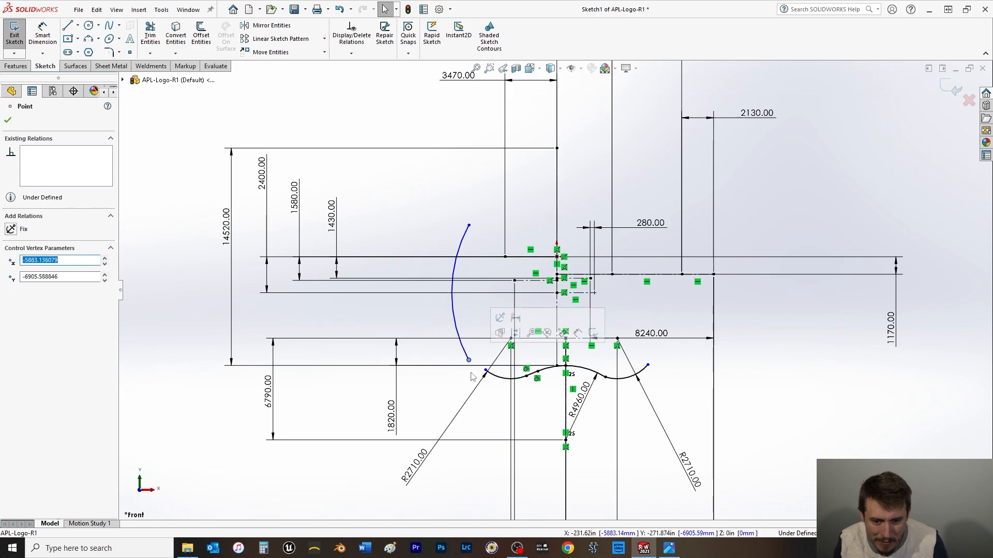
{"action": "left_click", "coordinate": [485, 370], "text": "ctrl"}
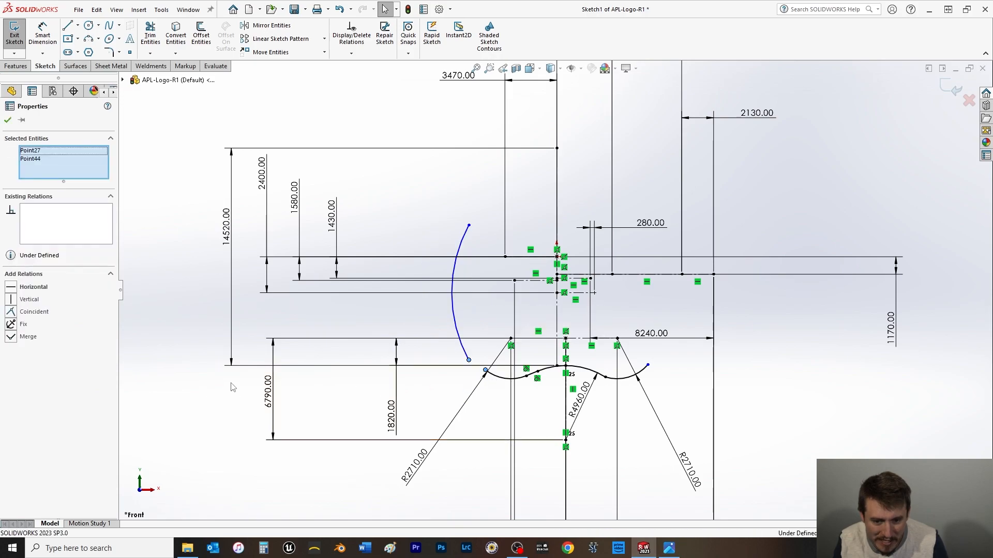
{"action": "left_click", "coordinate": [11, 337]}
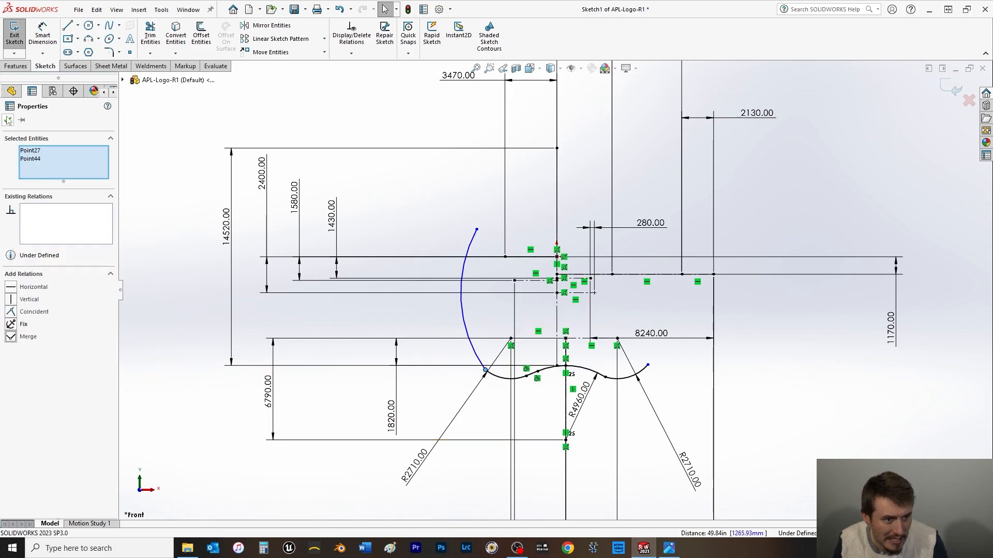
- Make the large arc tangent to the left R2710 arc and shorten it by moving its free upper end down
{"action": "left_click", "coordinate": [414, 360]}
{"action": "left_click", "coordinate": [482, 365]}
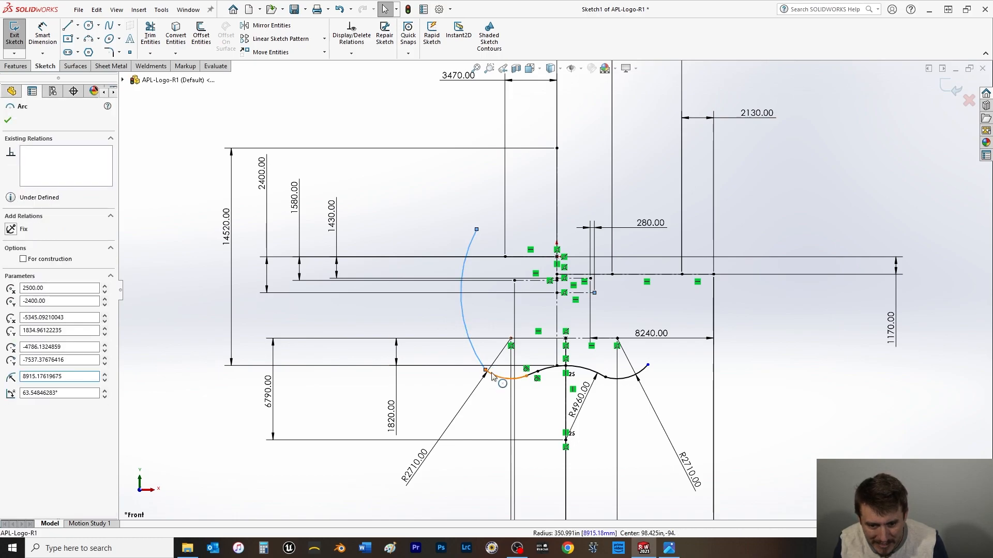
{"action": "left_click", "coordinate": [499, 378], "text": "ctrl"}
{"action": "left_click", "coordinate": [11, 301]}
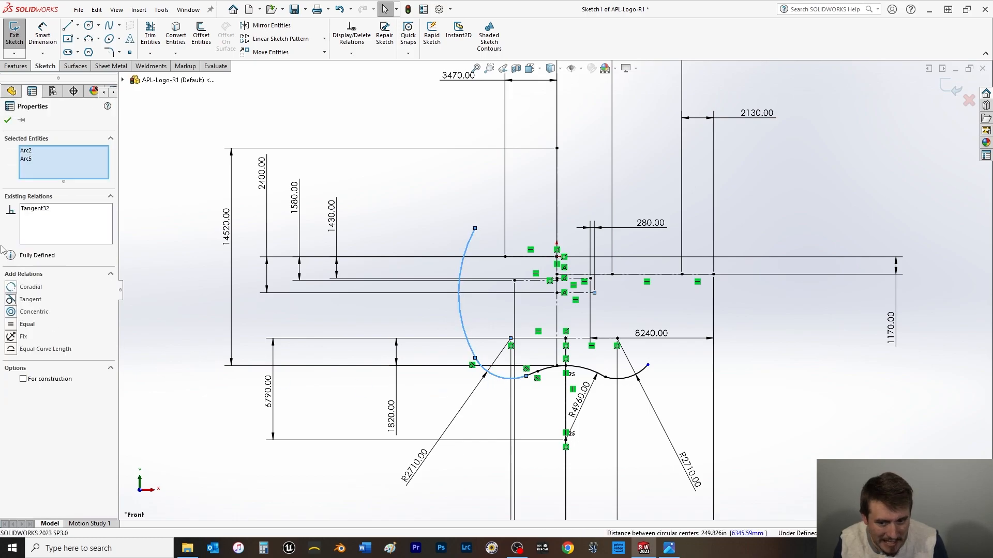
{"action": "left_click", "coordinate": [7, 121]}
{"action": "left_click_drag", "start_coordinate": [474, 228], "coordinate": [417, 339]}
{"action": "left_click", "coordinate": [414, 315]}
- Dimension the large arc's radius, placing the label outside the curve, and add it as a driven dimension
{"action": "left_click", "coordinate": [41, 37]}
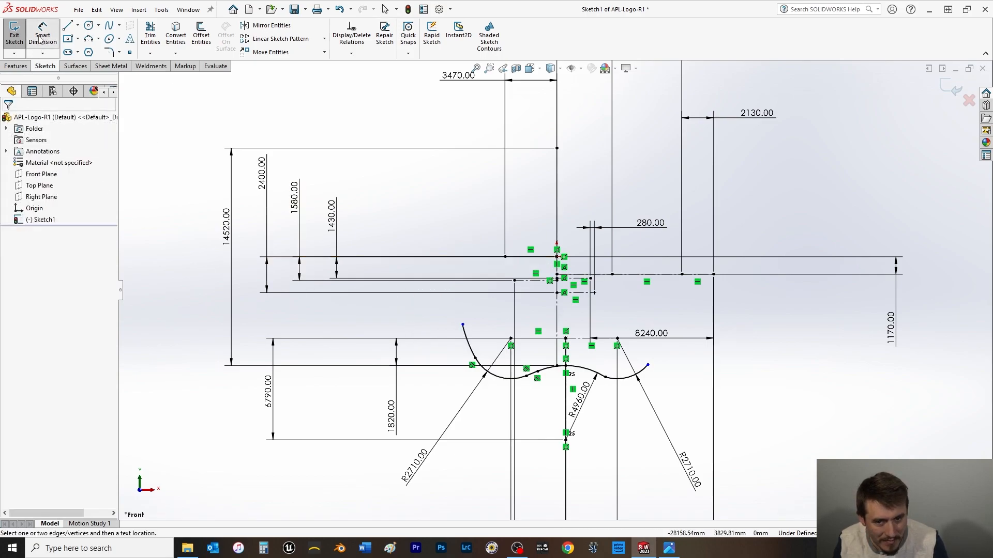
{"action": "left_click", "coordinate": [468, 348]}
{"action": "left_click", "coordinate": [468, 348]}
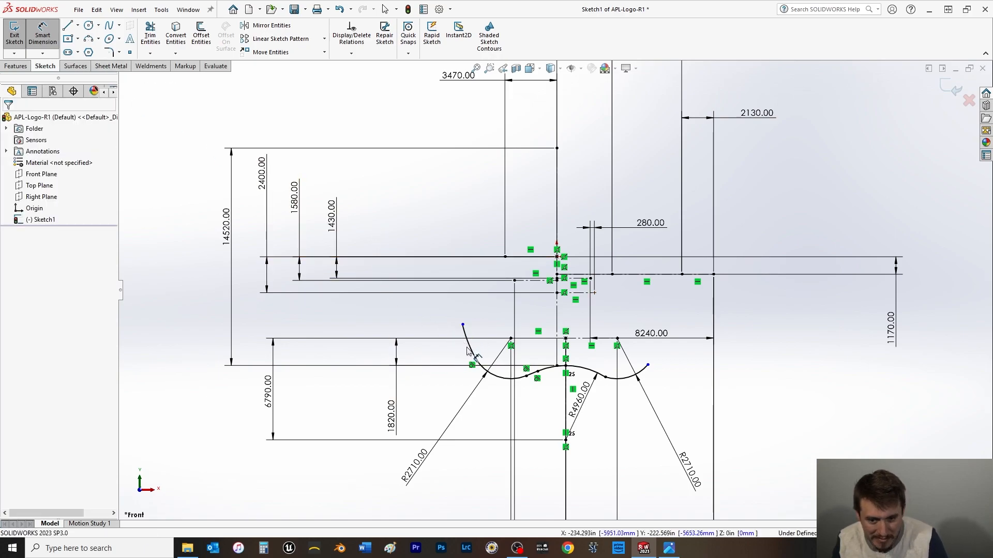
{"action": "left_click", "coordinate": [468, 350]}
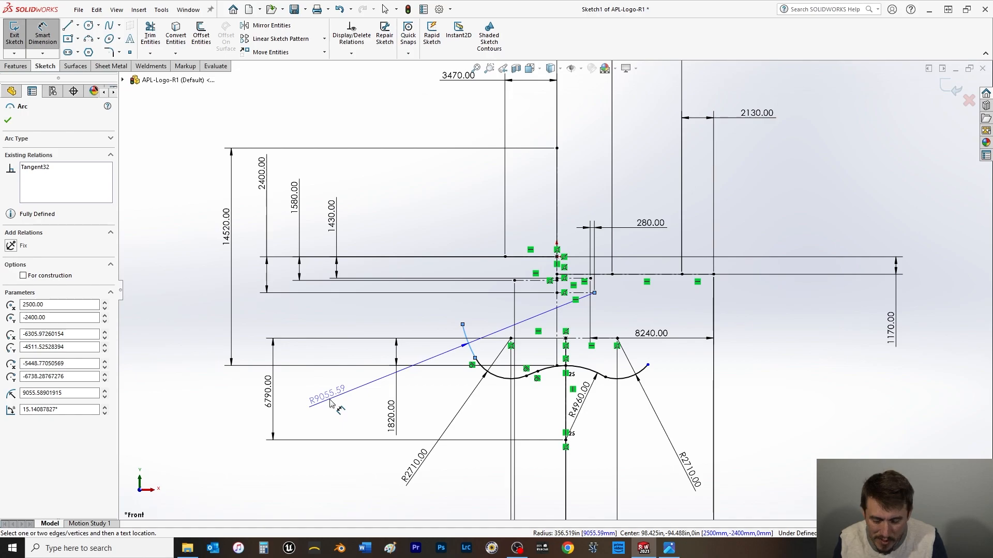
{"action": "left_click", "coordinate": [332, 403]}
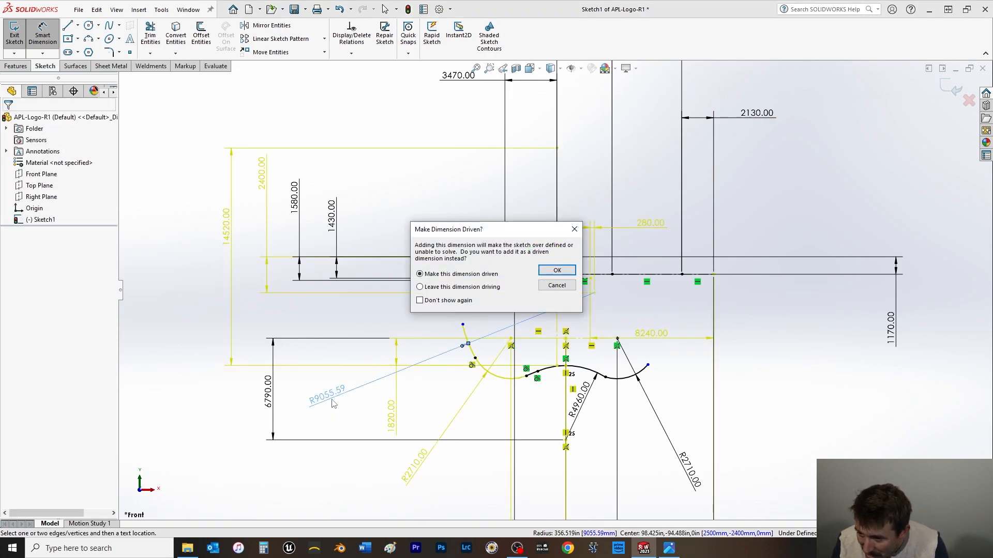
{"action": "left_click", "coordinate": [557, 271]}
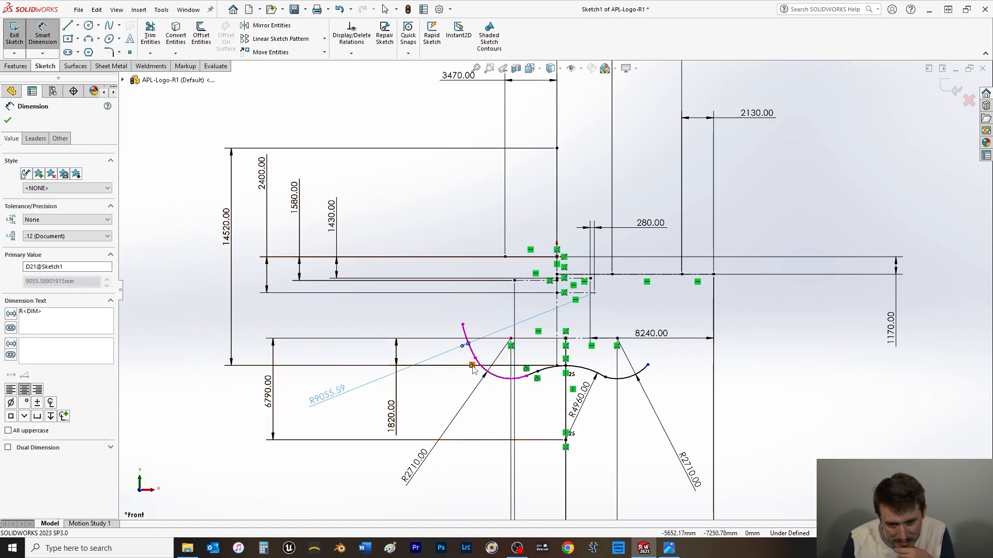
- Check the driven setting and value properties of the large arc's radius dimension
{"action": "key", "text": "Escape"}
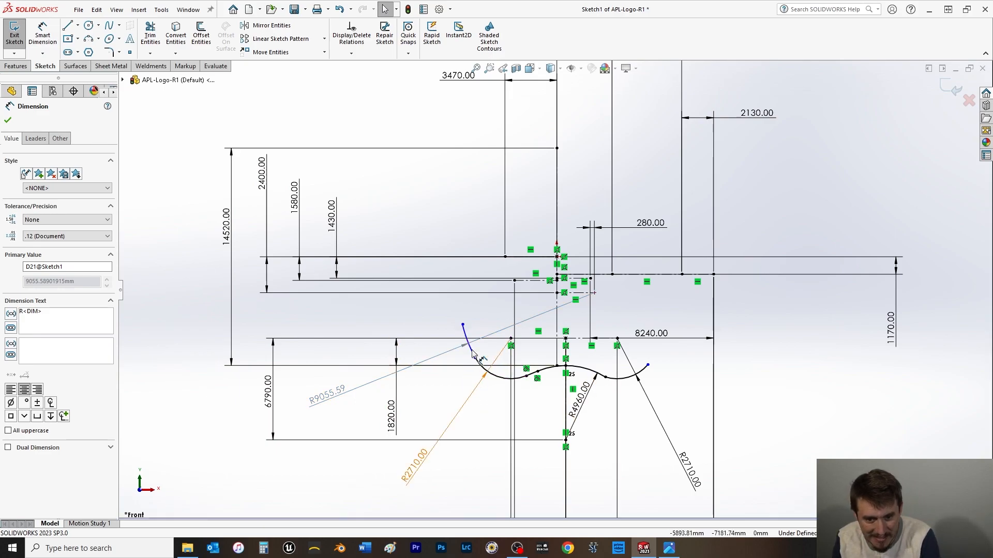
{"action": "left_click", "coordinate": [377, 380]}
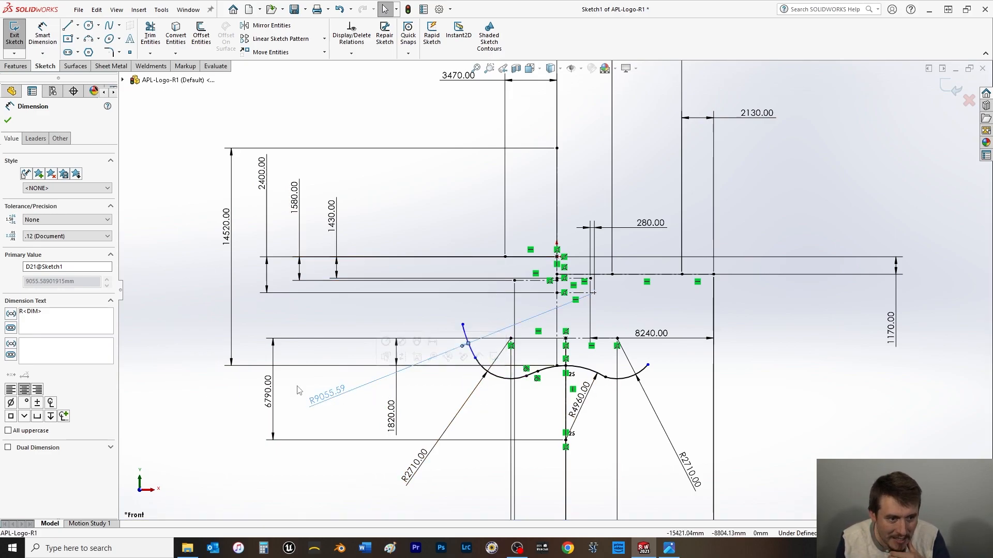
{"action": "left_click", "coordinate": [51, 139]}
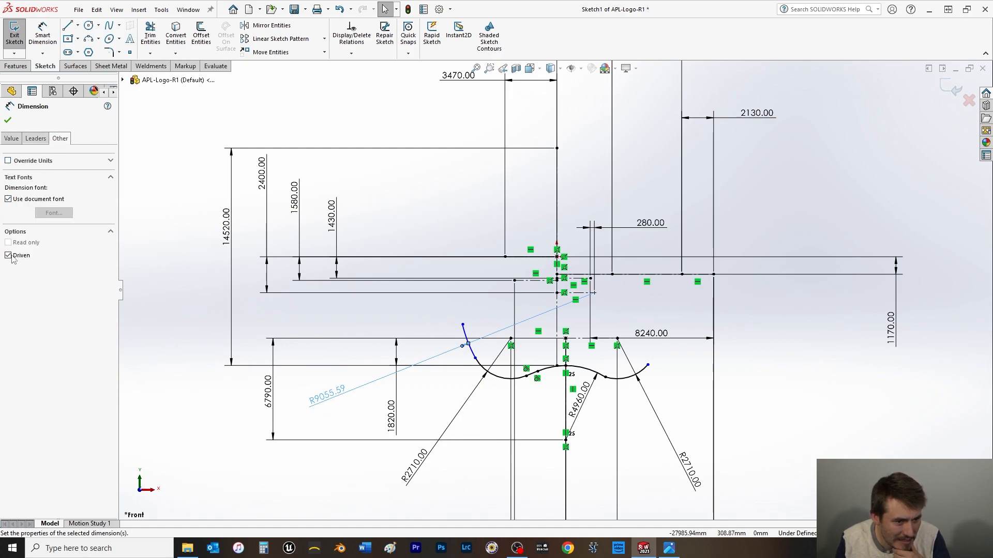
{"action": "left_click", "coordinate": [10, 138]}
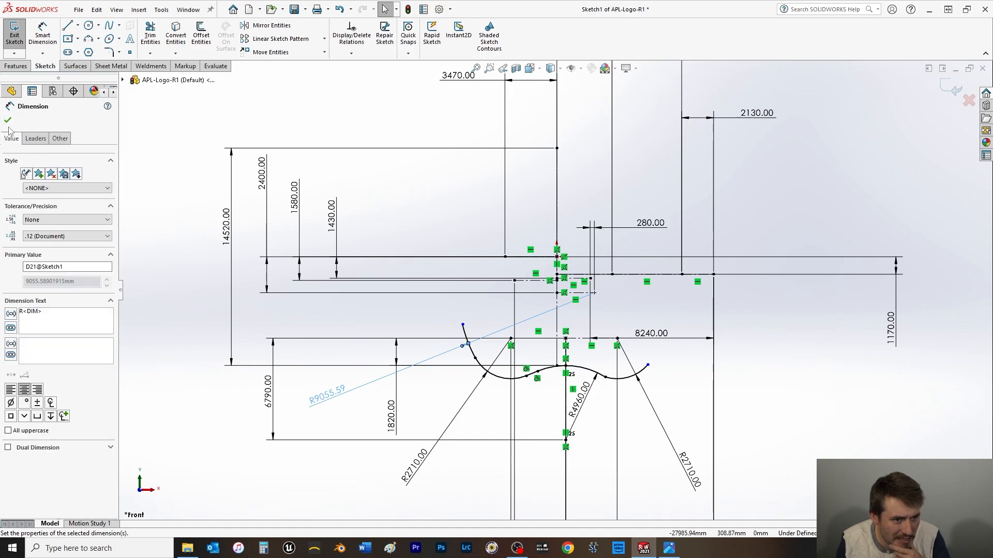
{"action": "key", "text": "Escape"}
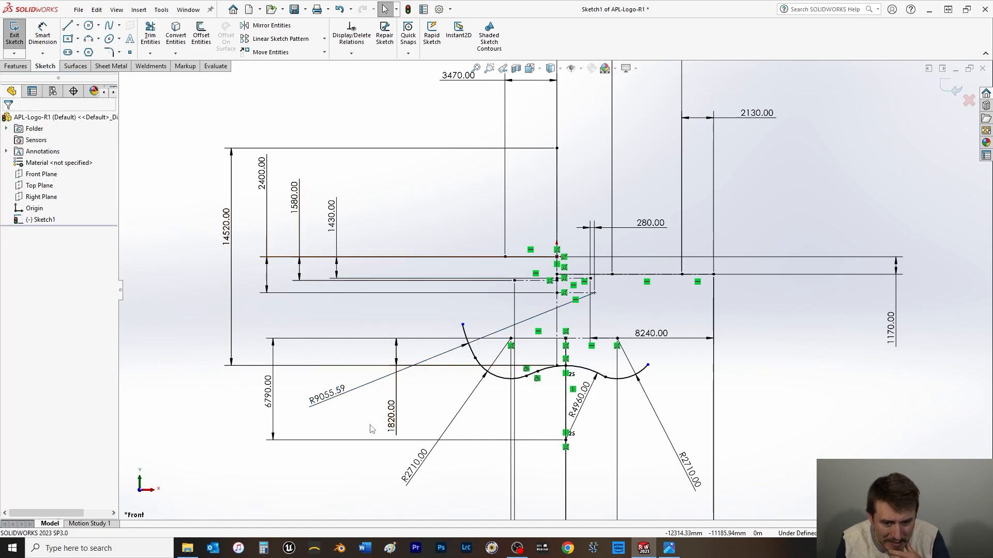
- Try to set the large arc's radius dimension to 10950 mm
{"action": "left_click", "coordinate": [322, 400]}
{"action": "double_click", "coordinate": [321, 399]}
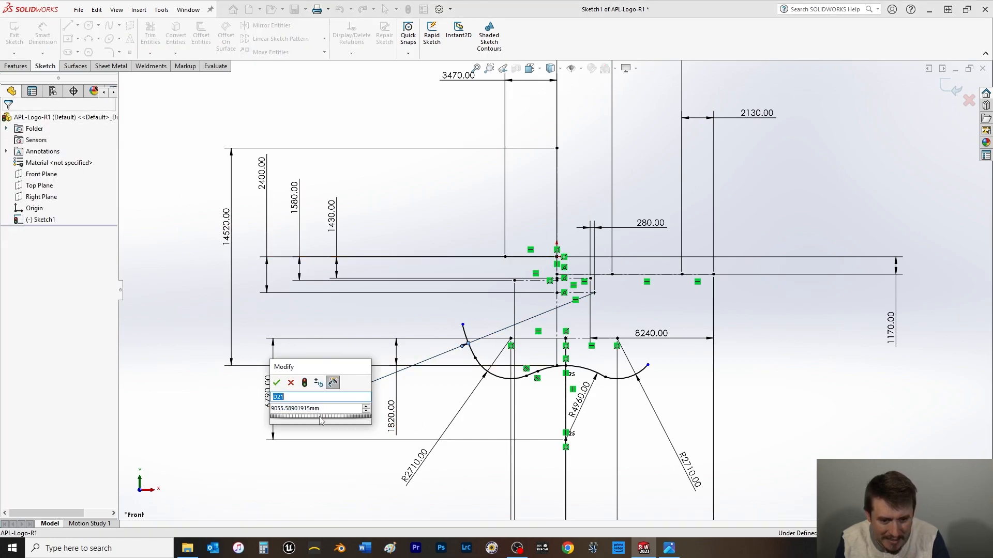
{"action": "left_click_drag", "start_coordinate": [329, 411], "coordinate": [237, 424]}
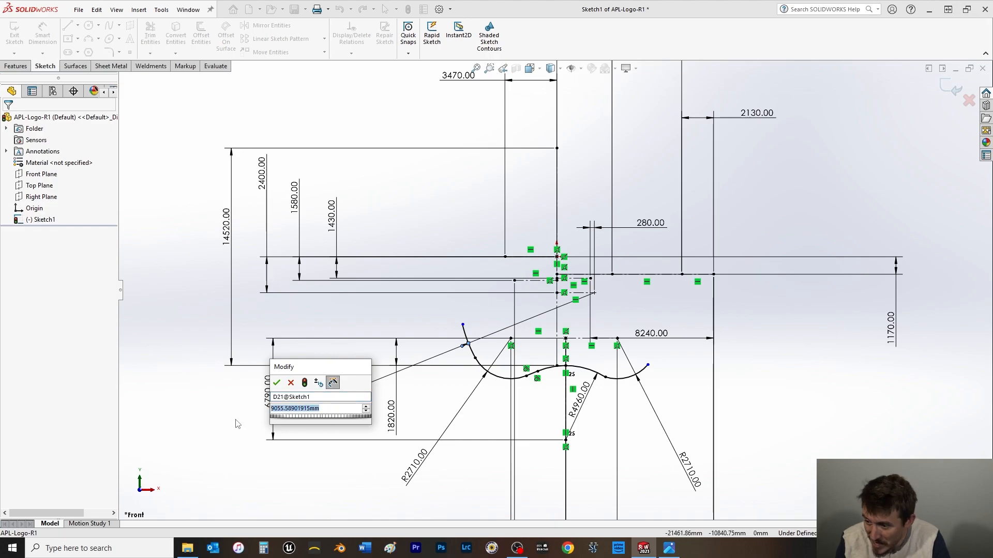
{"action": "type", "text": "10"}
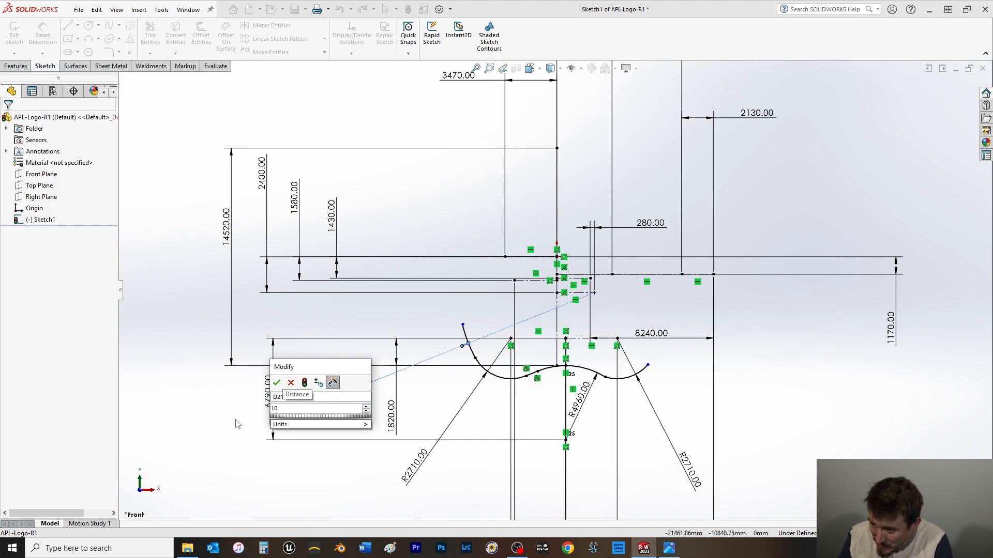
{"action": "type", "text": "950"}
{"action": "key", "text": "Return"}
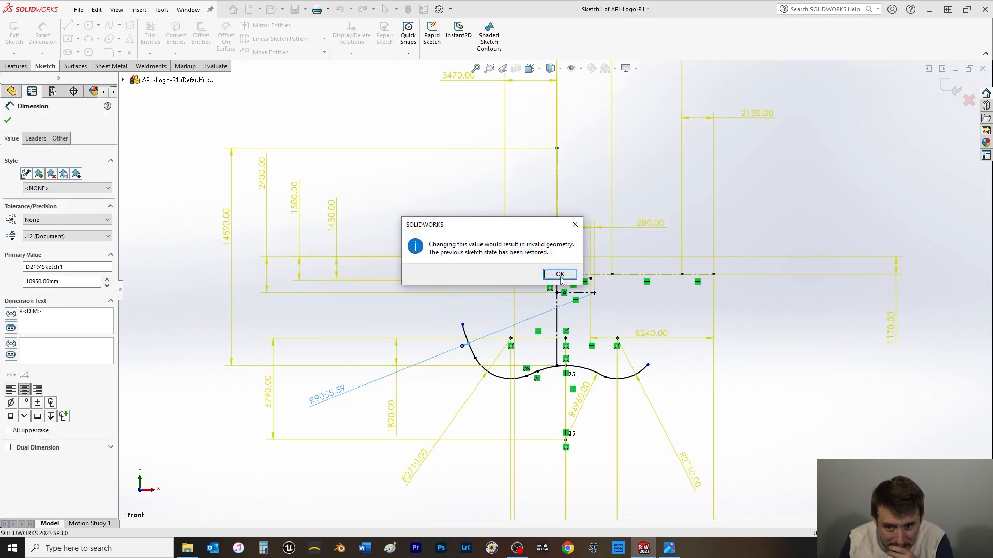
{"action": "left_click", "coordinate": [561, 276]}
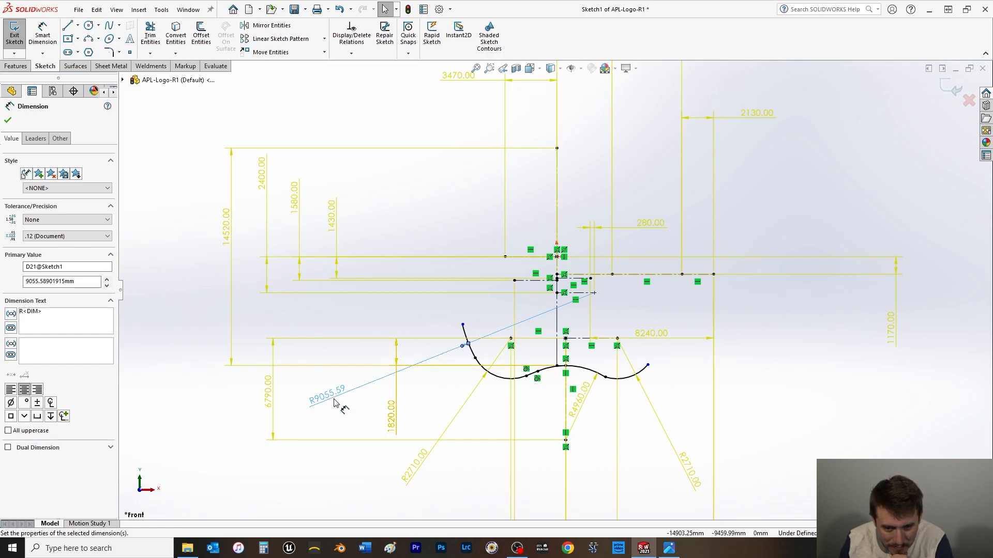
- Delete the large arc's radius dimension and the arc itself
{"action": "left_click", "coordinate": [362, 389]}
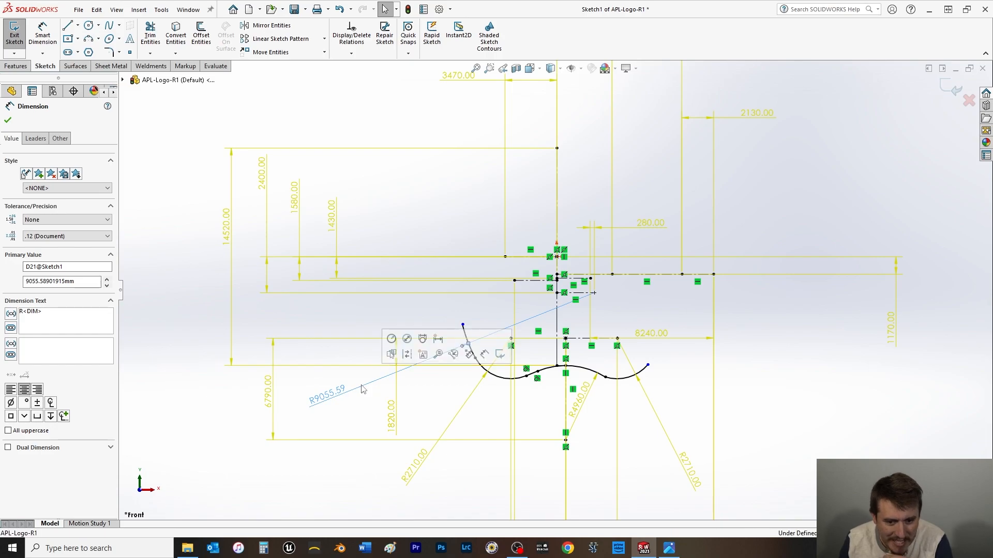
{"action": "key", "text": "Delete"}
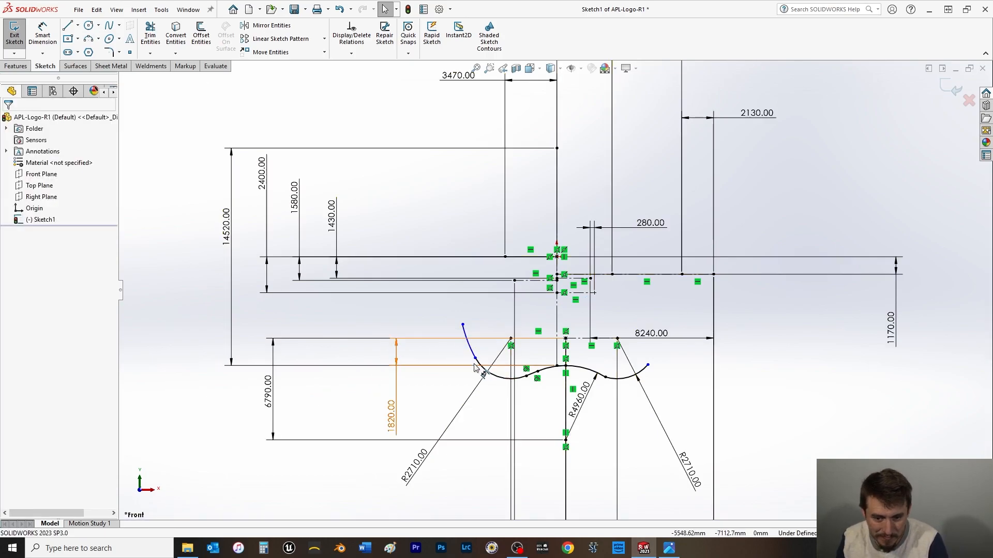
{"action": "left_click", "coordinate": [470, 348]}
{"action": "key", "text": "Delete"}
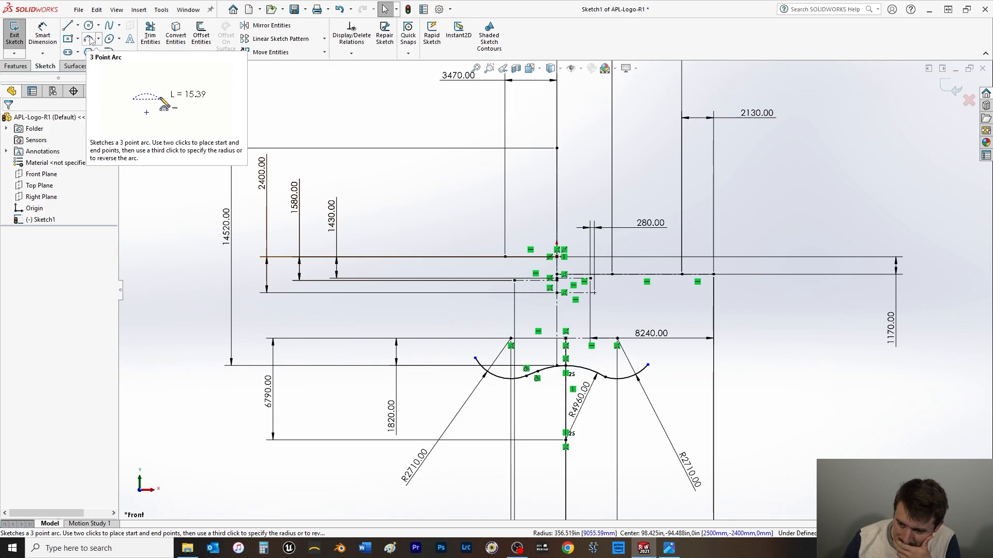
- Sketch a new three-point arc left of the centerlines, opening right, with a radius of about 5259 mm and a sweep of about 73°
{"action": "left_click", "coordinate": [462, 320]}
{"action": "left_click", "coordinate": [446, 228]}
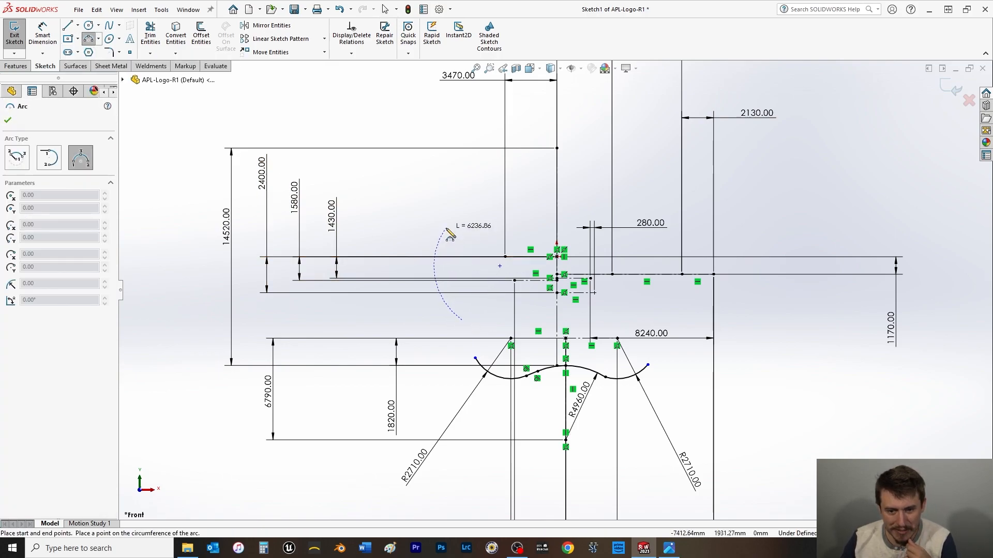
{"action": "left_click", "coordinate": [451, 249]}
{"action": "right_click", "coordinate": [411, 239]}
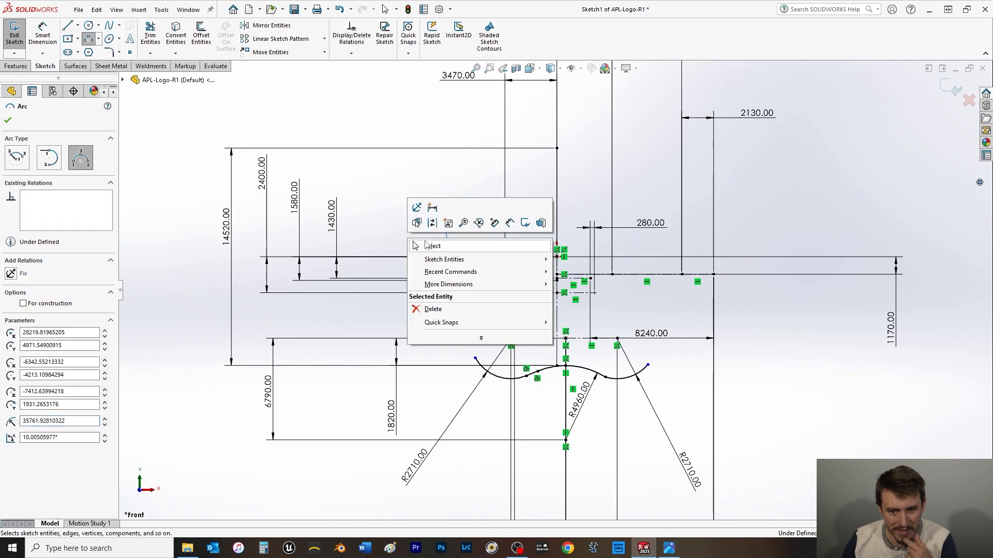
{"action": "left_click", "coordinate": [421, 245]}
{"action": "left_click", "coordinate": [452, 279]}
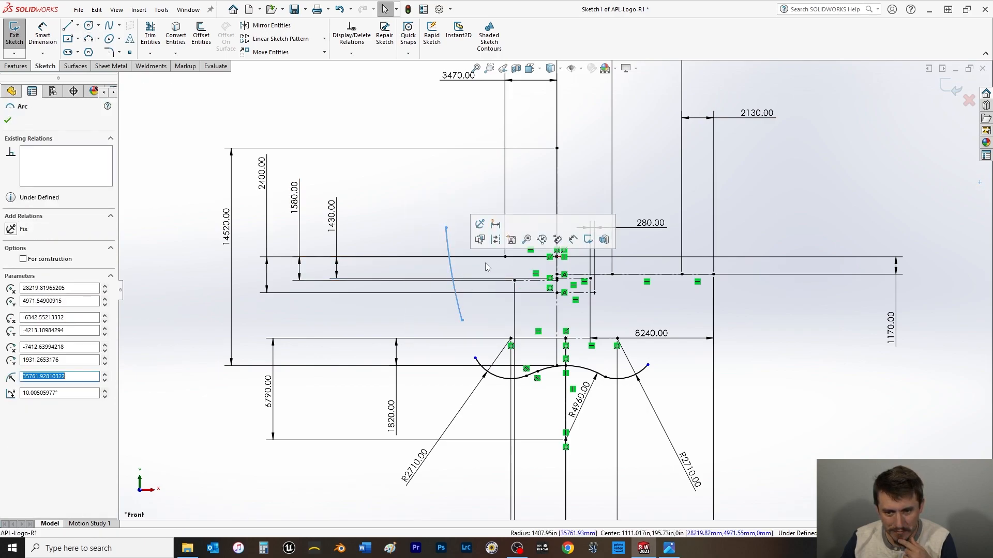
{"action": "left_click_drag", "start_coordinate": [446, 274], "coordinate": [438, 273]}
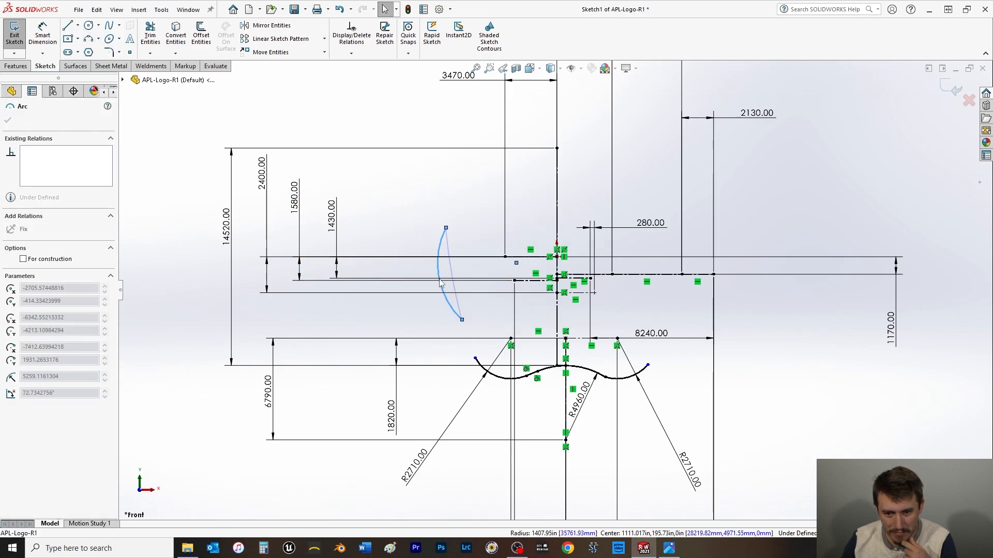
- Make the new arc's center coincident with the right endpoint of the horizontal centerline 2400 mm below the origin
{"action": "left_click", "coordinate": [516, 263]}
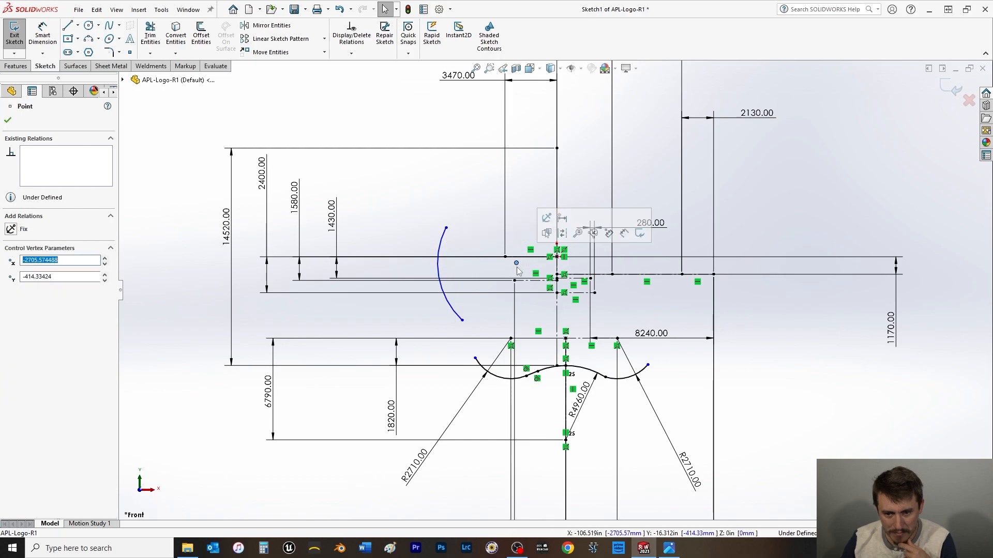
{"action": "left_click", "coordinate": [594, 293], "text": "ctrl"}
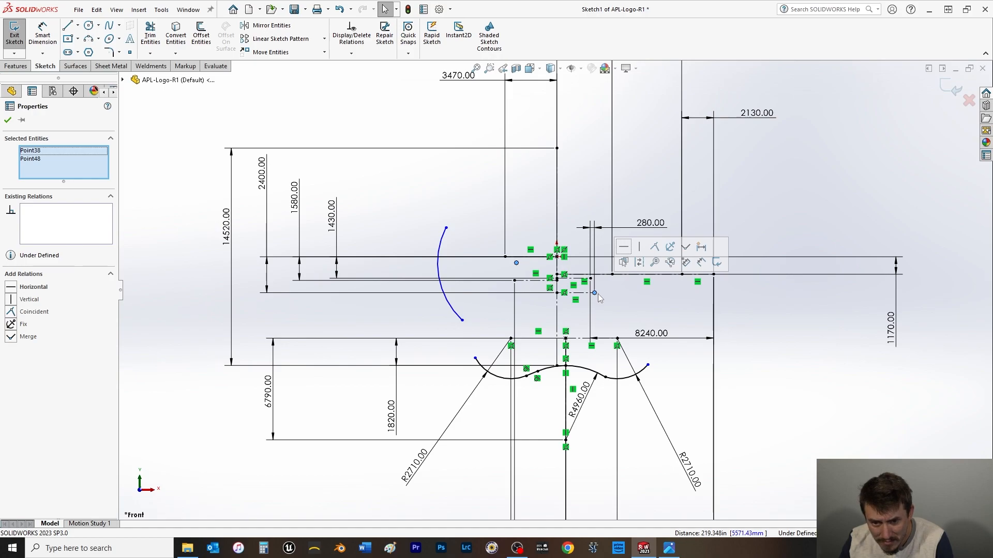
{"action": "left_click", "coordinate": [11, 311]}
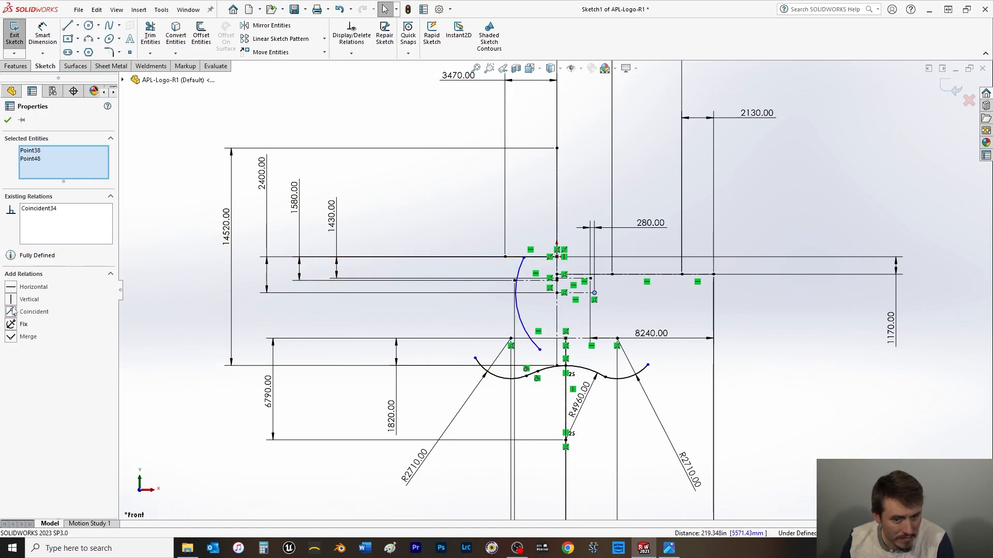
{"action": "left_click", "coordinate": [10, 122]}
- Enlarge the arc to a radius of about 9221 mm, with its lower end just above the left R2710 arc's free end
{"action": "left_click_drag", "start_coordinate": [515, 308], "coordinate": [446, 300]}
{"action": "left_click_drag", "start_coordinate": [491, 399], "coordinate": [469, 351]}
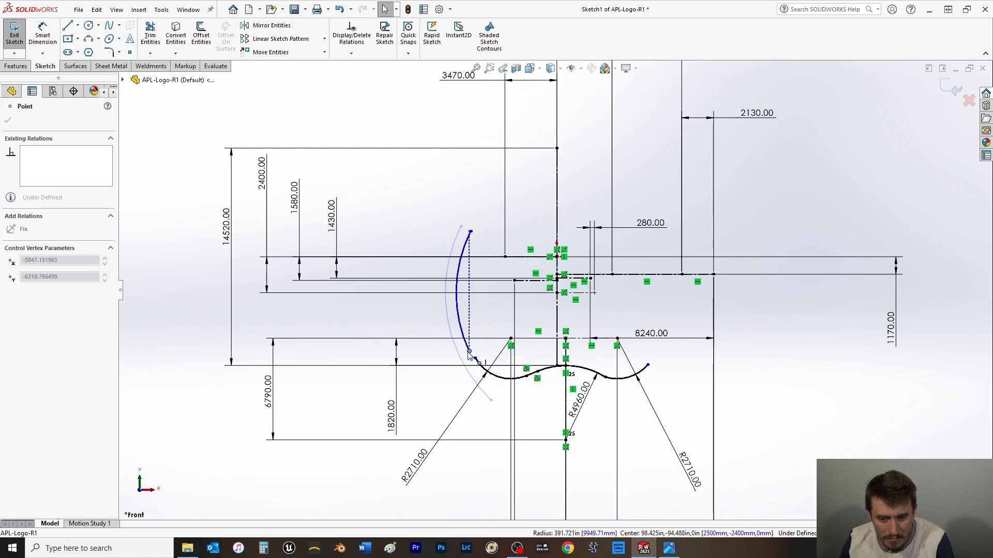
{"action": "left_click", "coordinate": [404, 308]}
- Dimension the large left arc's radius at 10950 mm
{"action": "left_click", "coordinate": [42, 35]}
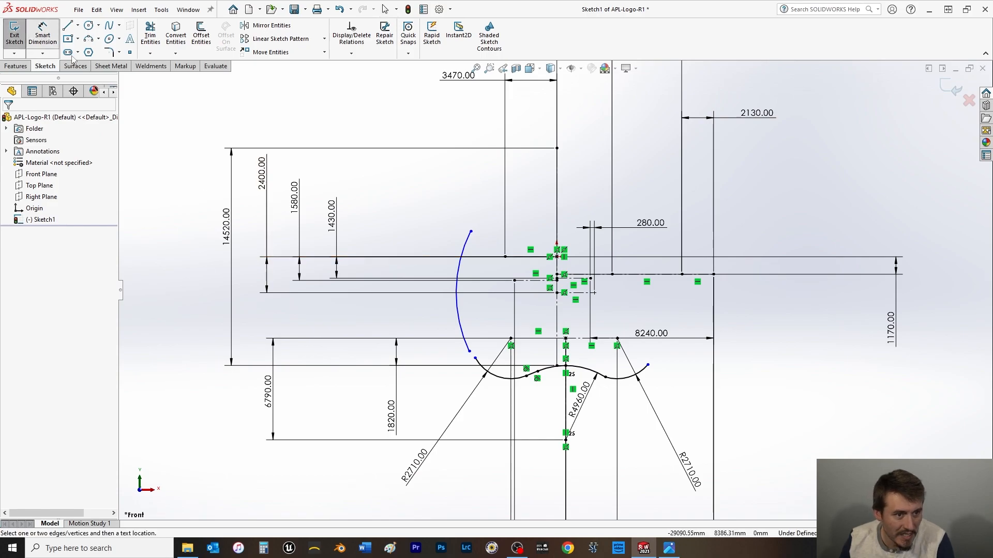
{"action": "left_click", "coordinate": [455, 302]}
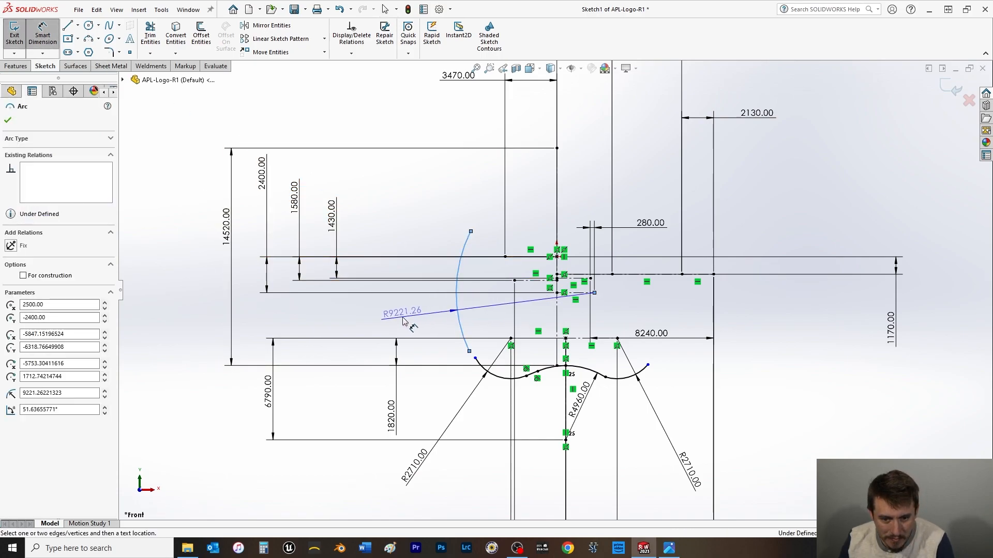
{"action": "left_click", "coordinate": [401, 313]}
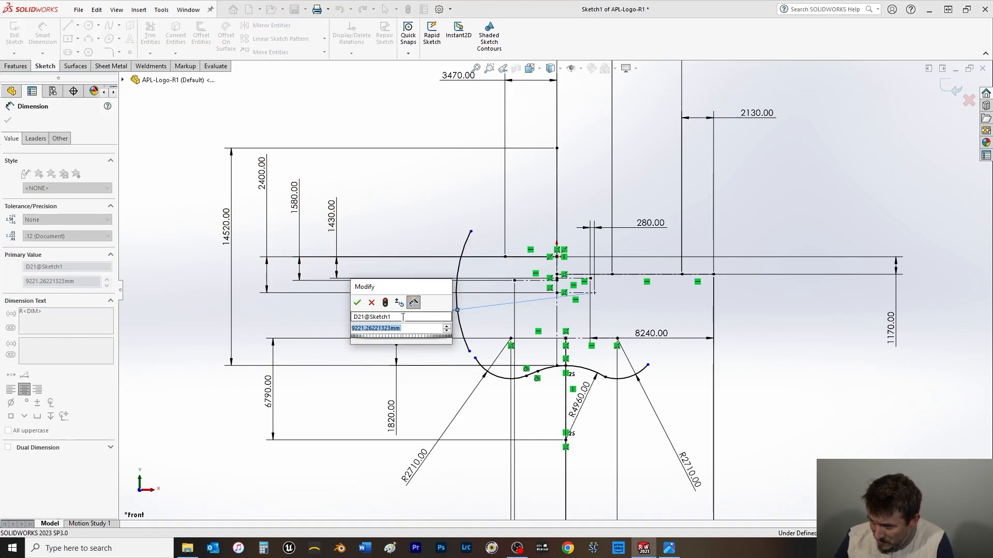
{"action": "type", "text": "10950"}
{"action": "key", "text": "Return"}
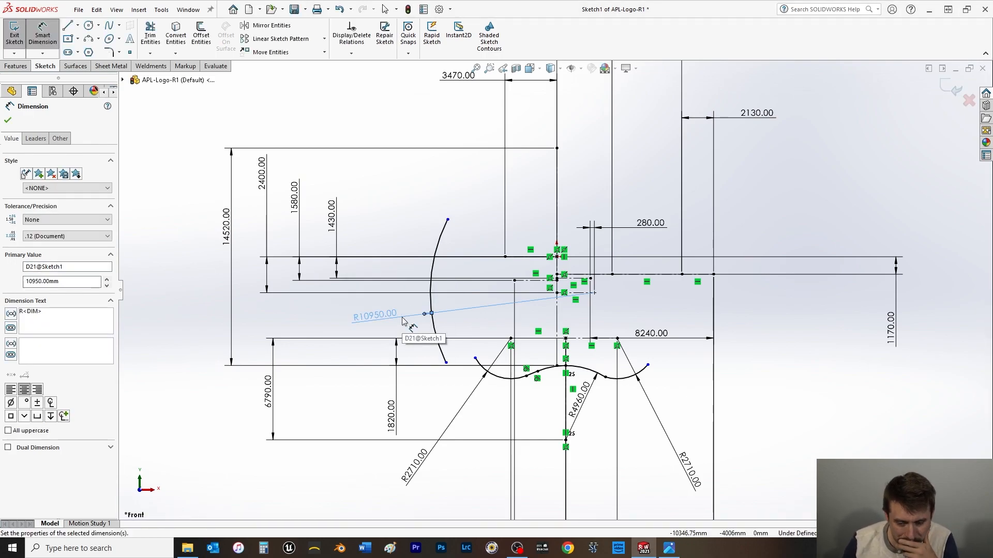
- Shorten the R10950 arc by moving its lower endpoint upward along the arc
{"action": "left_click", "coordinate": [446, 362]}
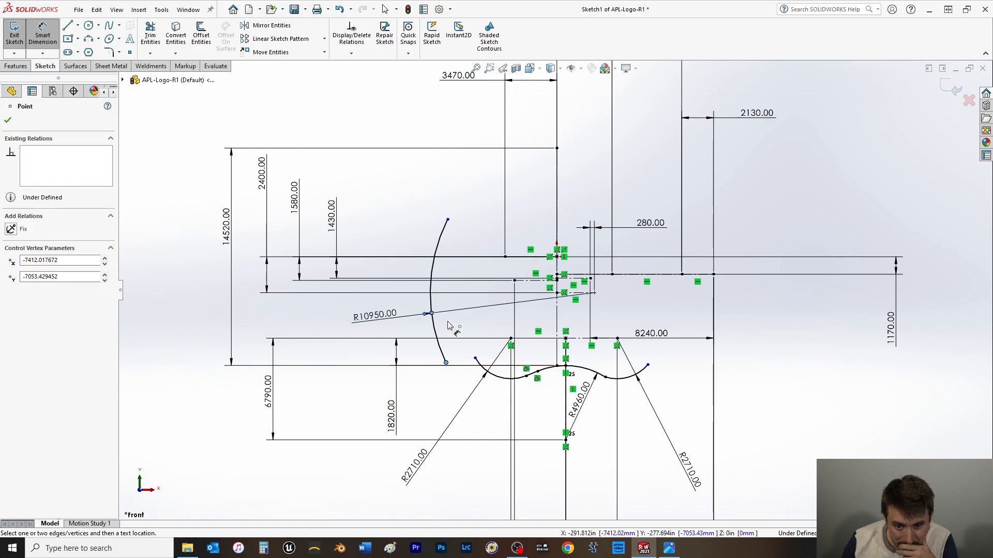
{"action": "left_click", "coordinate": [7, 122]}
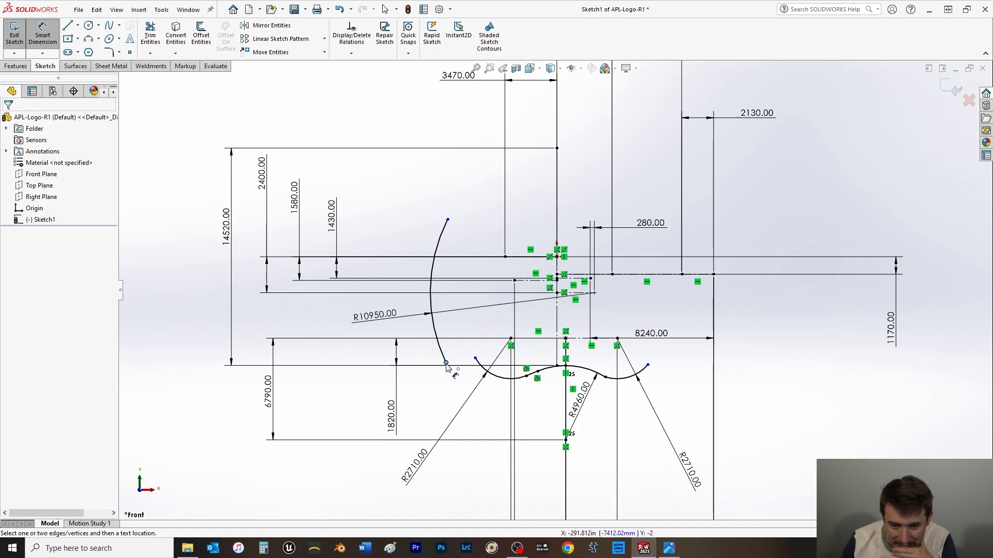
{"action": "left_click", "coordinate": [446, 363]}
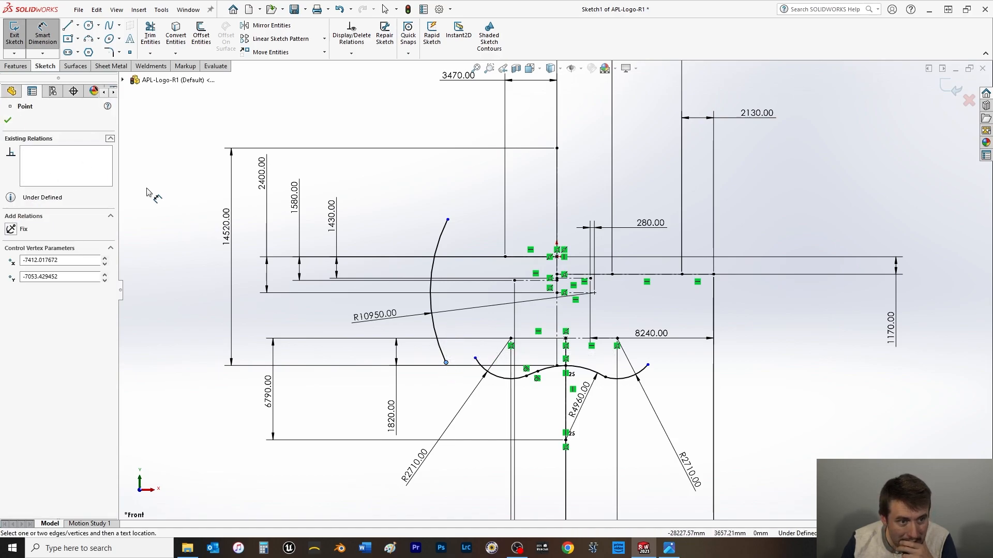
{"action": "left_click", "coordinate": [9, 121]}
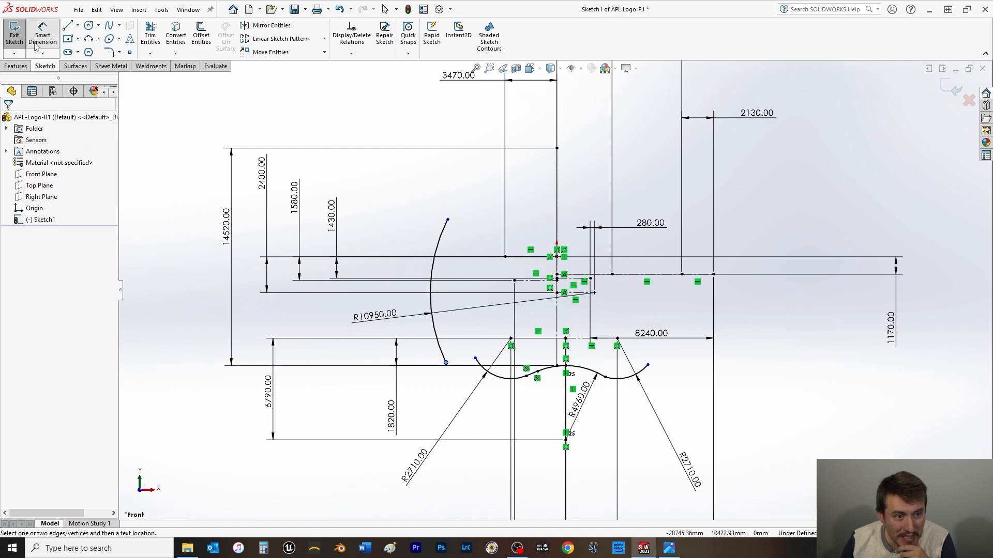
{"action": "left_click_drag", "start_coordinate": [446, 363], "coordinate": [456, 329]}
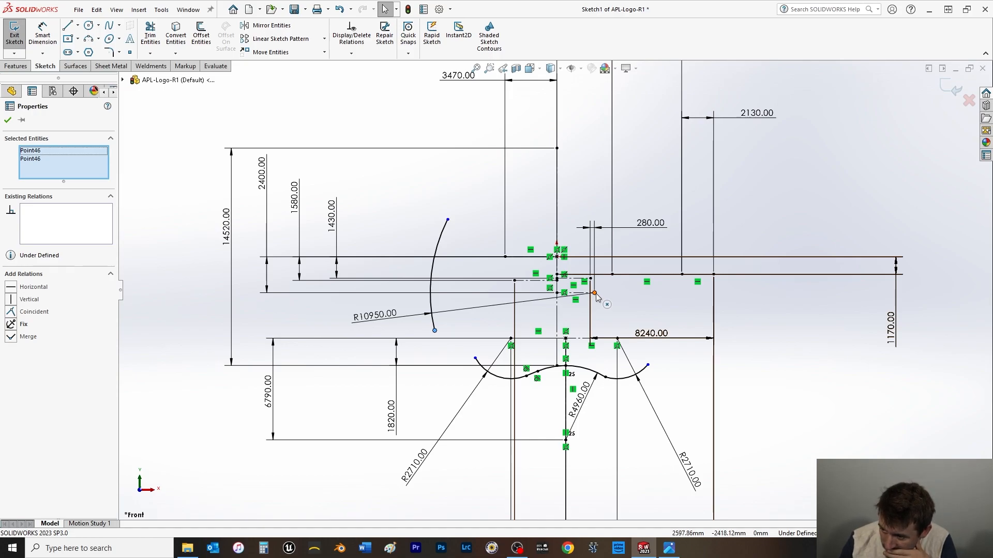
- Set the 8240 mm horizontal dimension to 1480+6480+280 mm
{"action": "double_click", "coordinate": [651, 333]}
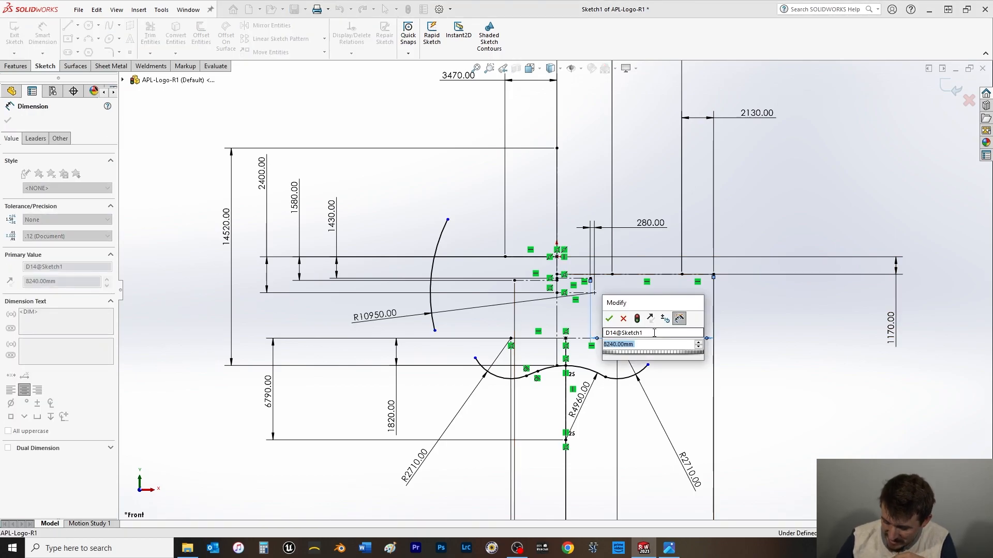
{"action": "type", "text": "1480"}
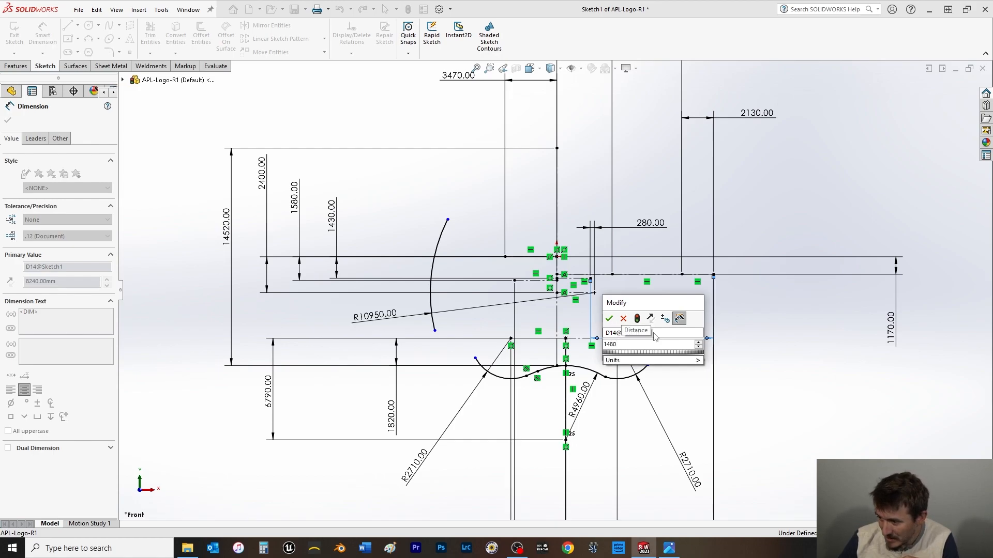
{"action": "type", "text": "+"}
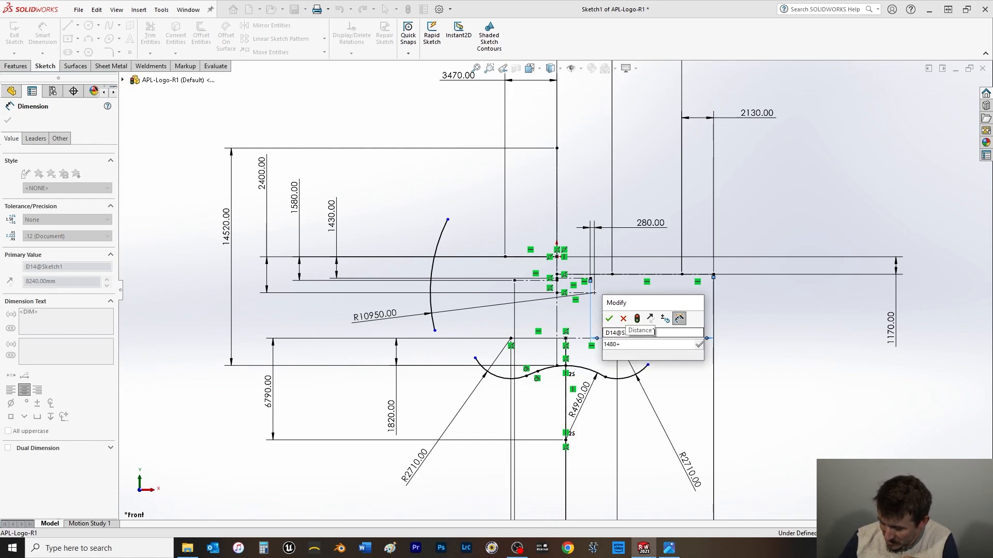
{"action": "type", "text": "6480"}
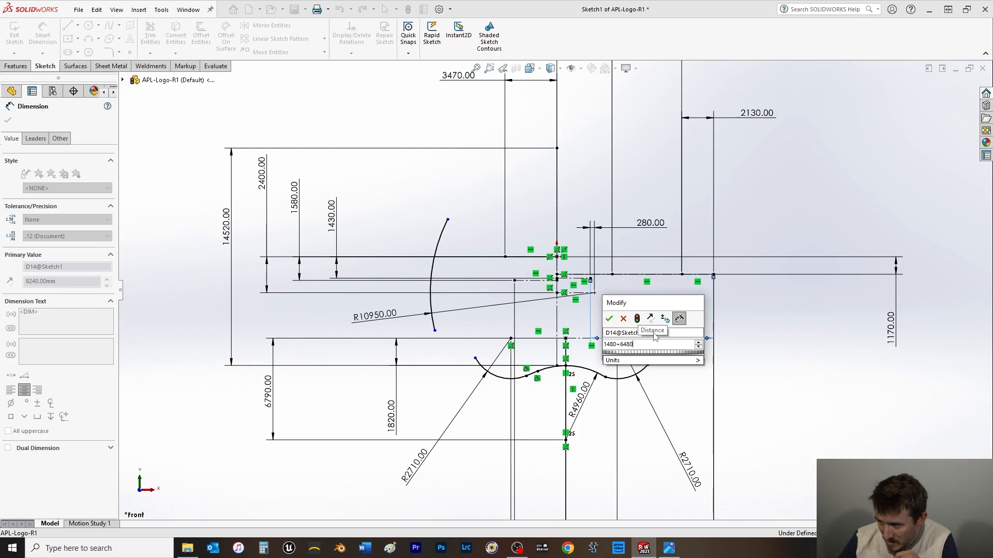
{"action": "type", "text": "+280"}
{"action": "key", "text": "Return"}
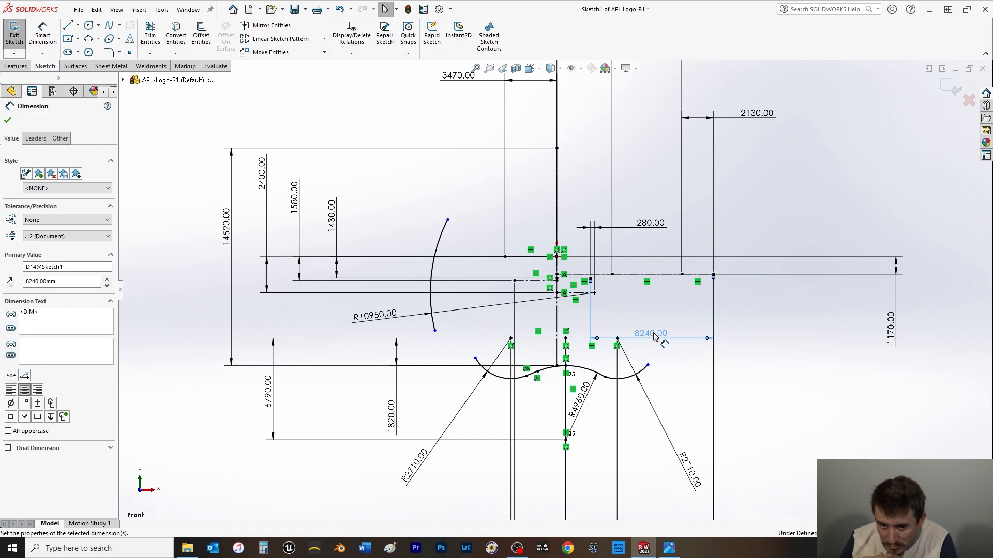
- Move the free ends of the R10950 arc and the left R2710 arc downward, and reposition the 8240 mm dimension below the arcs
{"action": "left_click", "coordinate": [612, 303]}
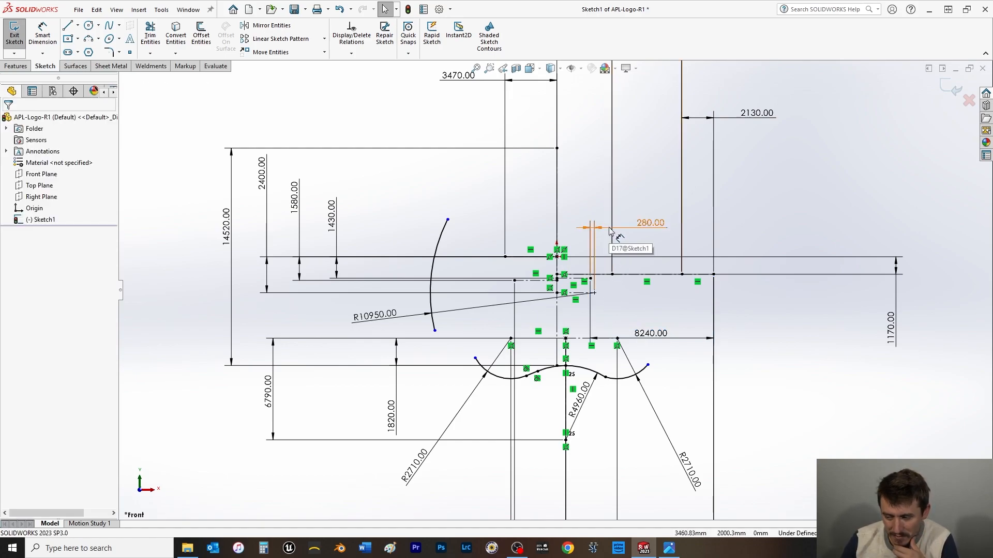
{"action": "left_click_drag", "start_coordinate": [435, 331], "coordinate": [481, 365]}
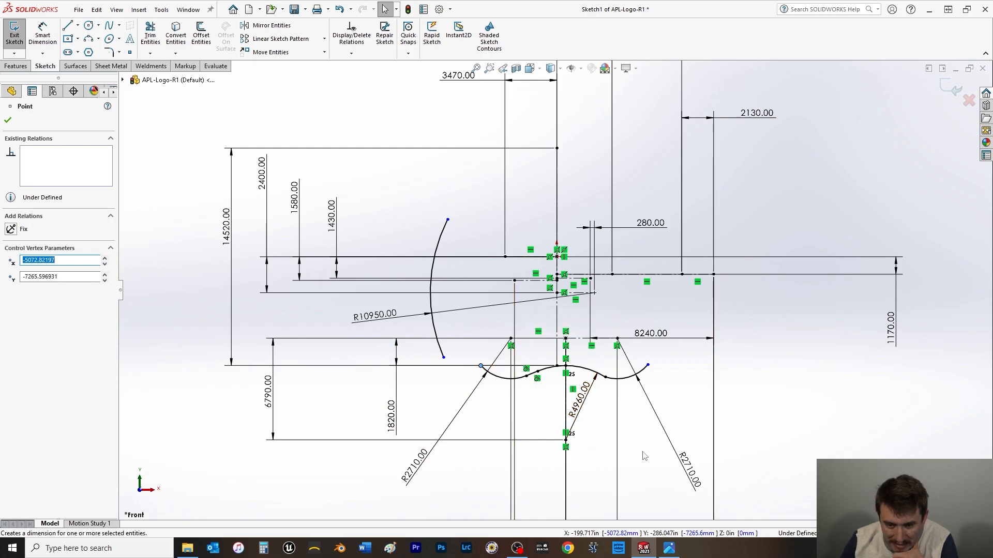
{"action": "key", "text": "f"}
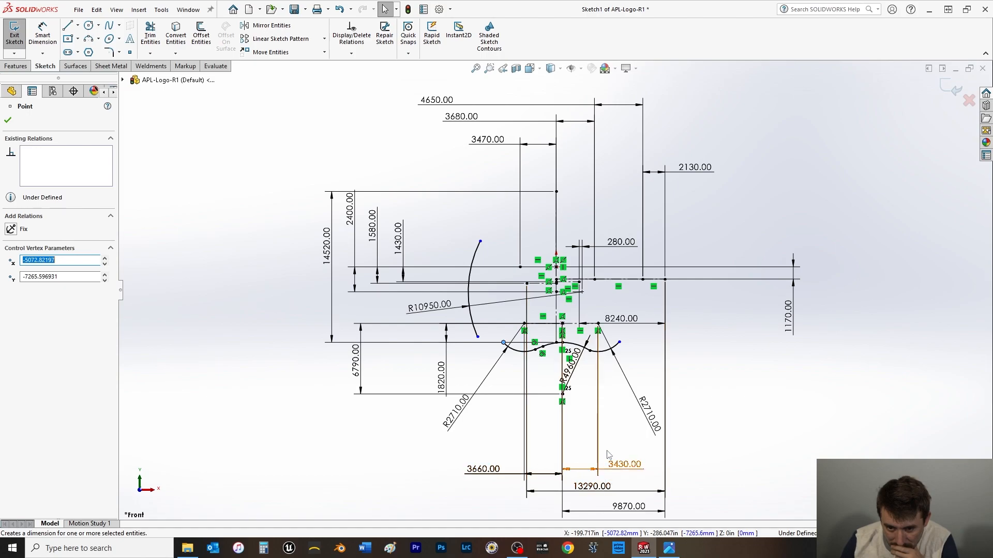
{"action": "left_click_drag", "start_coordinate": [633, 326], "coordinate": [632, 429]}
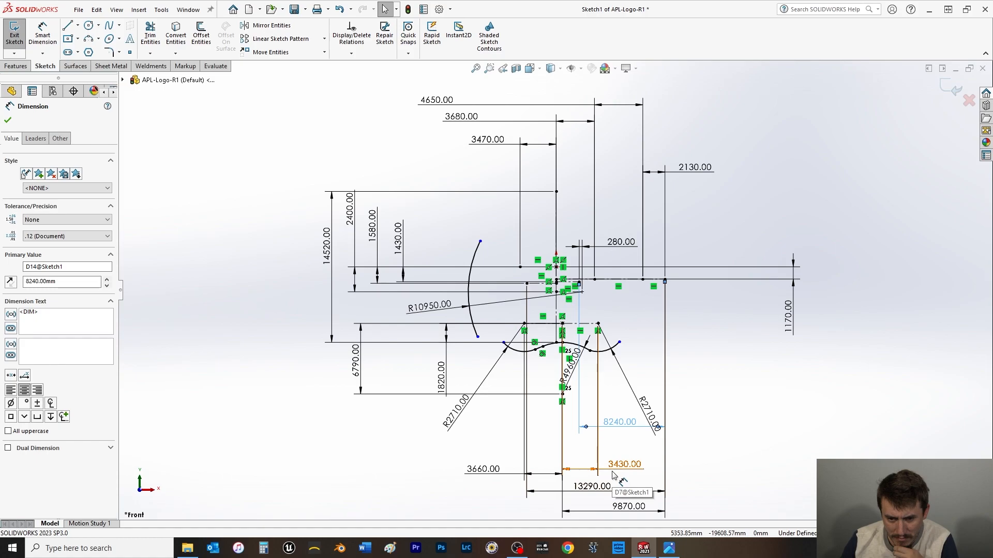
- Delete the 9870 mm horizontal dimension below the sketch
{"action": "left_click", "coordinate": [617, 509]}
{"action": "left_click", "coordinate": [616, 509]}
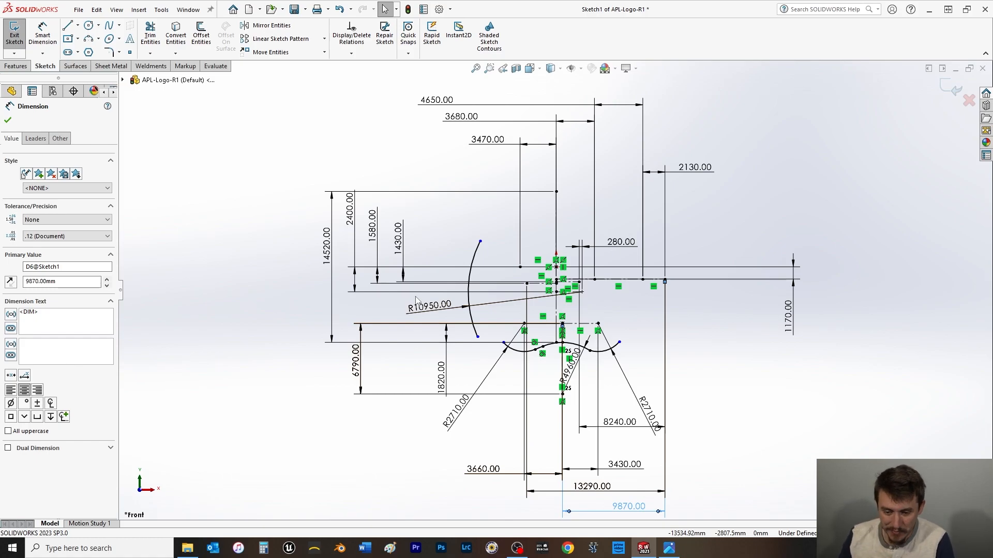
{"action": "left_click", "coordinate": [588, 508]}
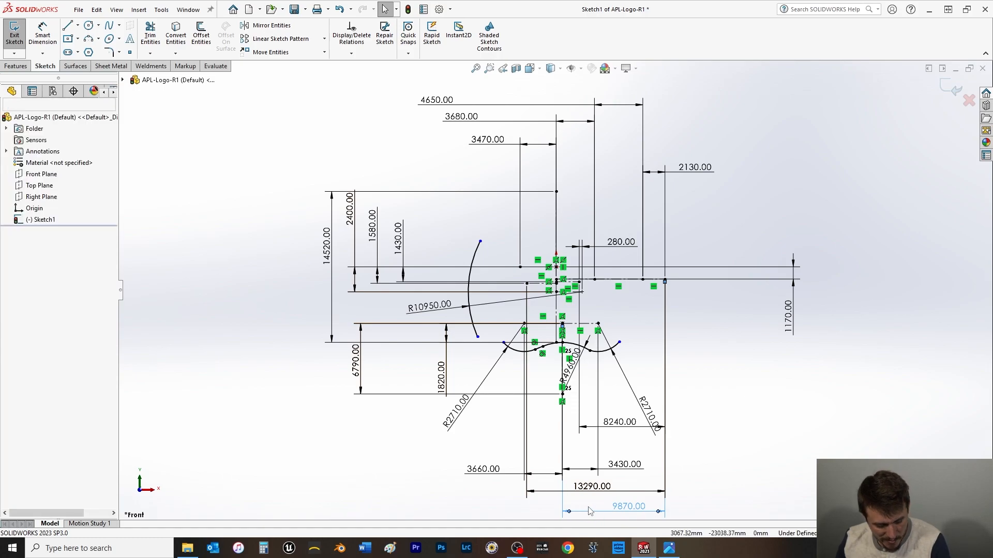
{"action": "left_click", "coordinate": [589, 507]}
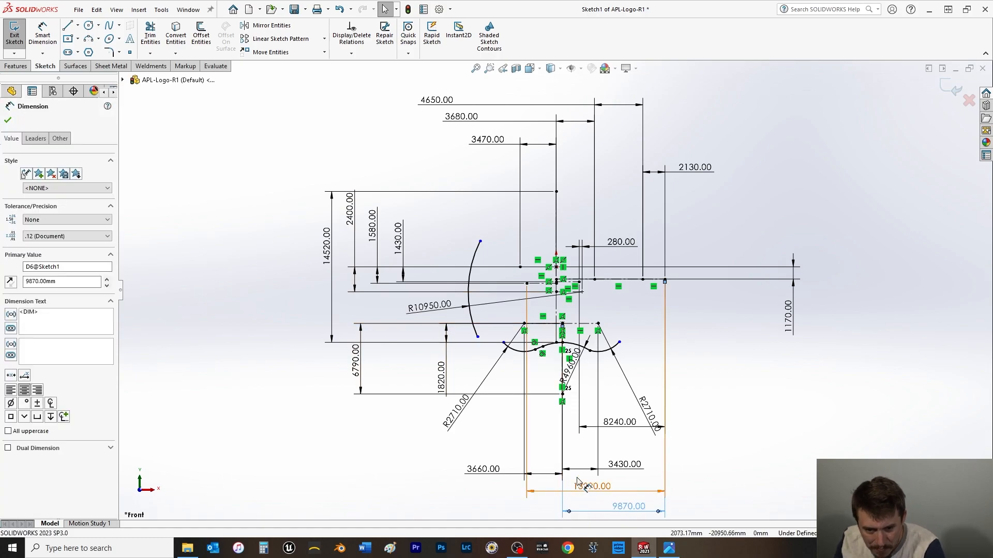
{"action": "scroll", "coordinate": [579, 488], "scroll_direction": "down", "scroll_amount": 1}
{"action": "scroll", "coordinate": [562, 280], "scroll_direction": "down", "scroll_amount": 1}
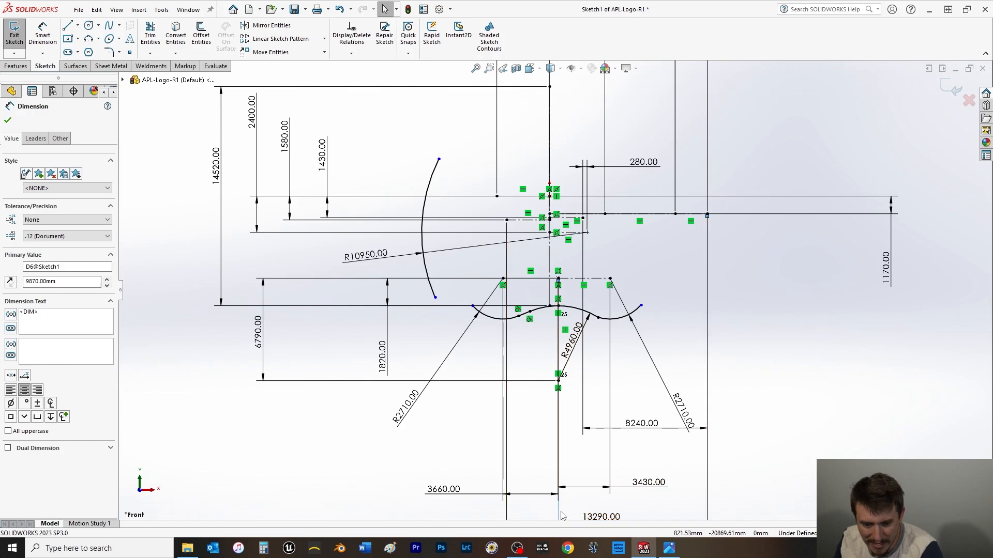
{"action": "key", "text": "Escape"}
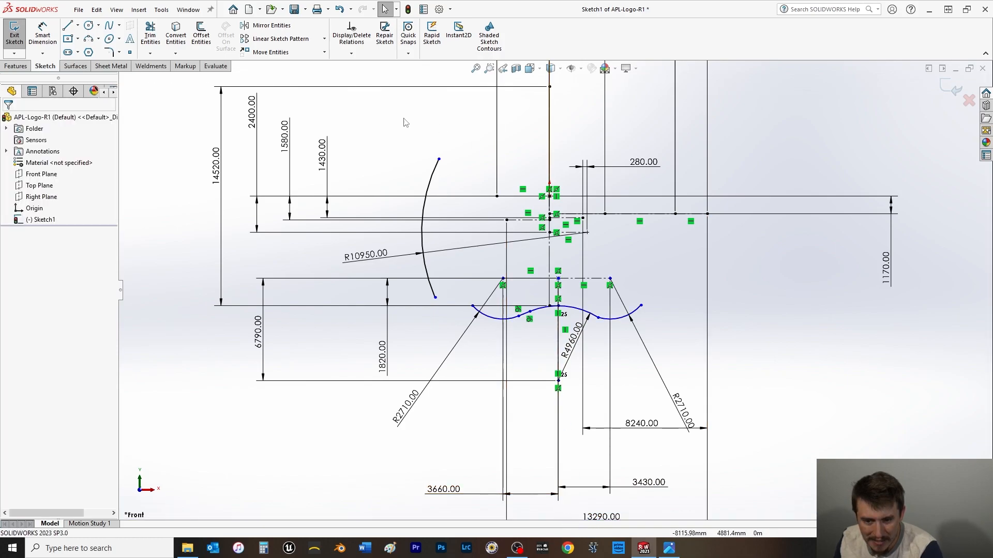
- Dimension the horizontal distance from the right R2710 arc's center to the rightmost centerline endpoint as 1480+4960 mm
{"action": "left_click", "coordinate": [43, 33]}
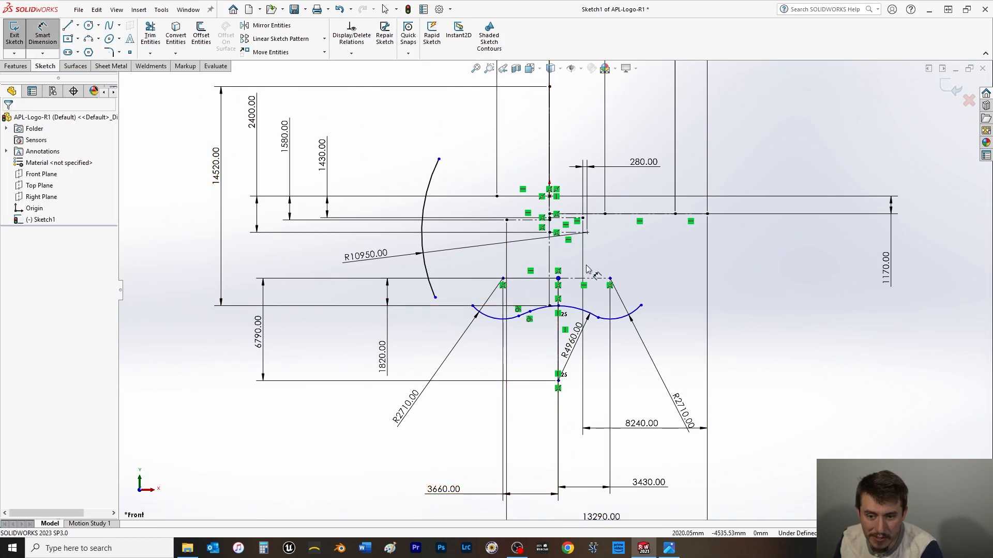
{"action": "left_click", "coordinate": [610, 278]}
{"action": "left_click", "coordinate": [707, 214]}
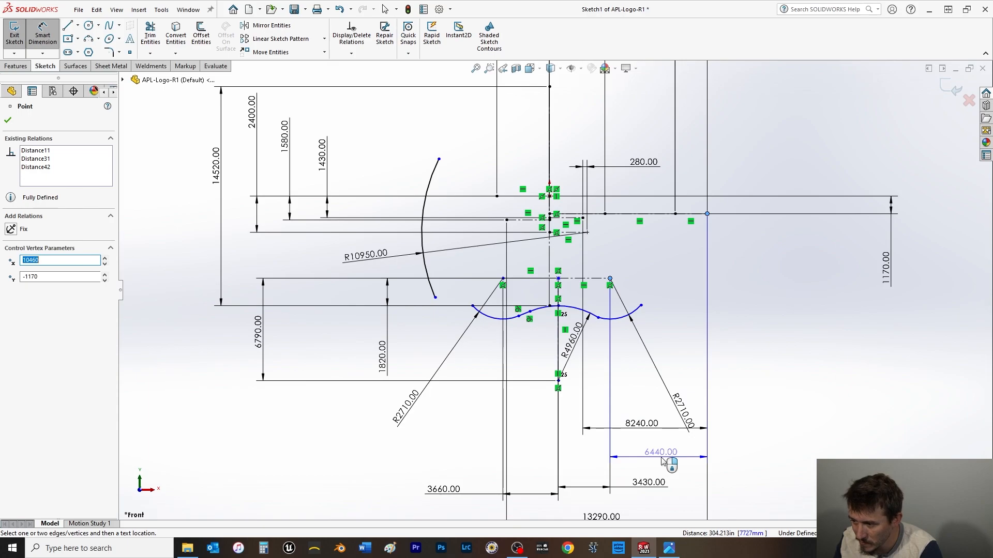
{"action": "left_click", "coordinate": [662, 461]}
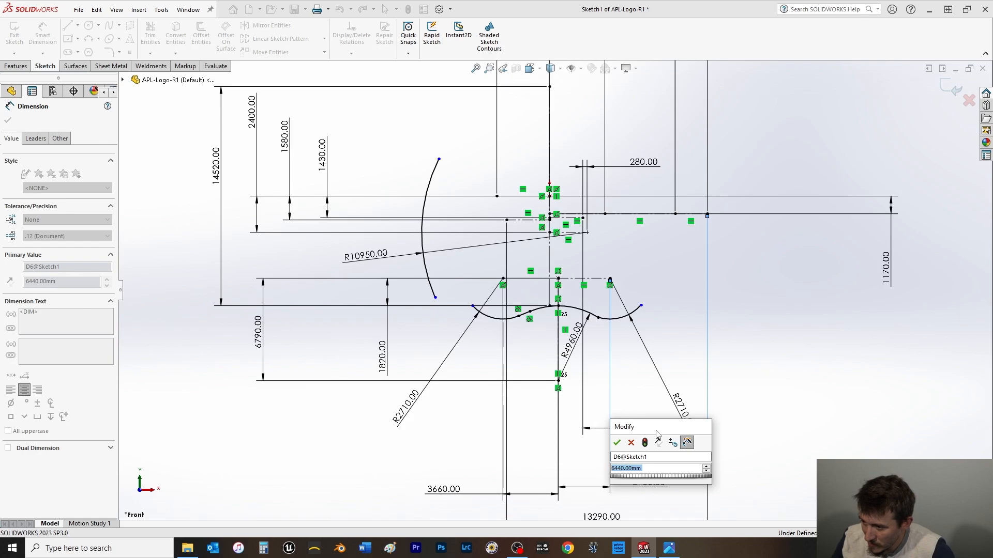
{"action": "type", "text": "1480"}
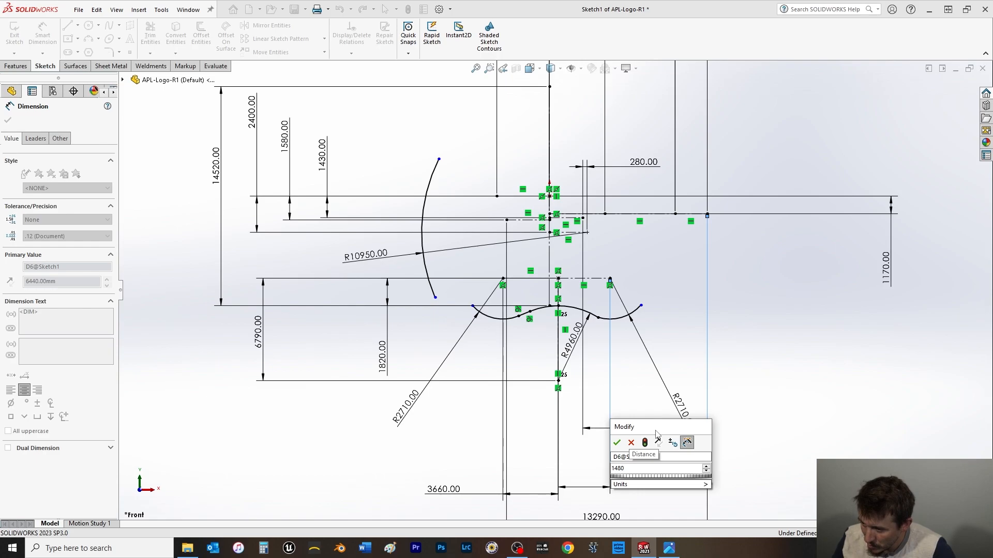
{"action": "type", "text": "+"}
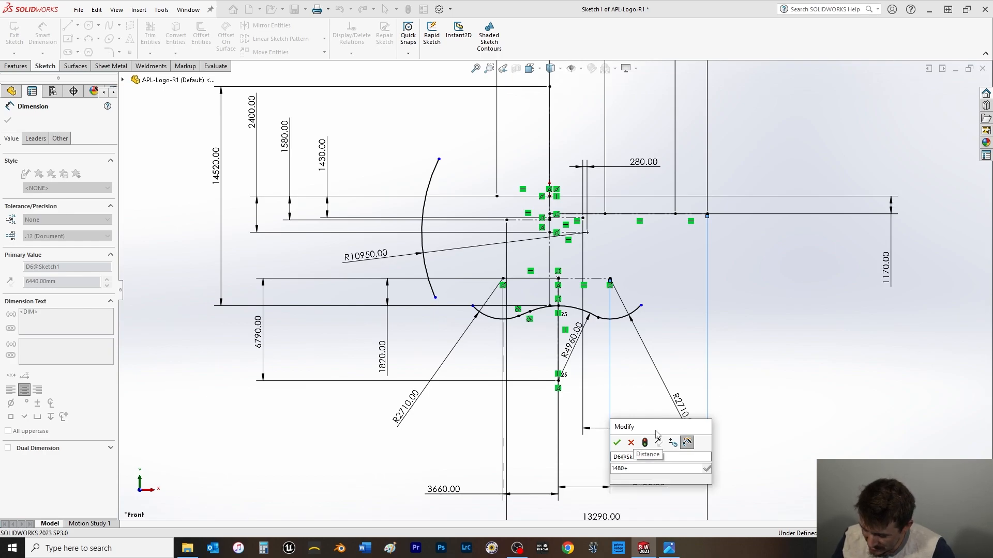
{"action": "type", "text": "4960"}
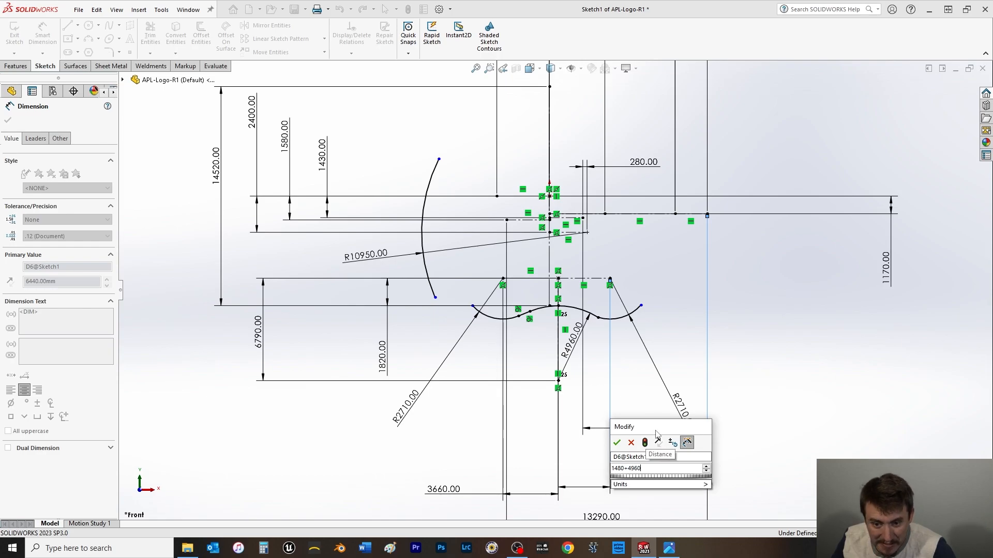
{"action": "key", "text": "Return"}
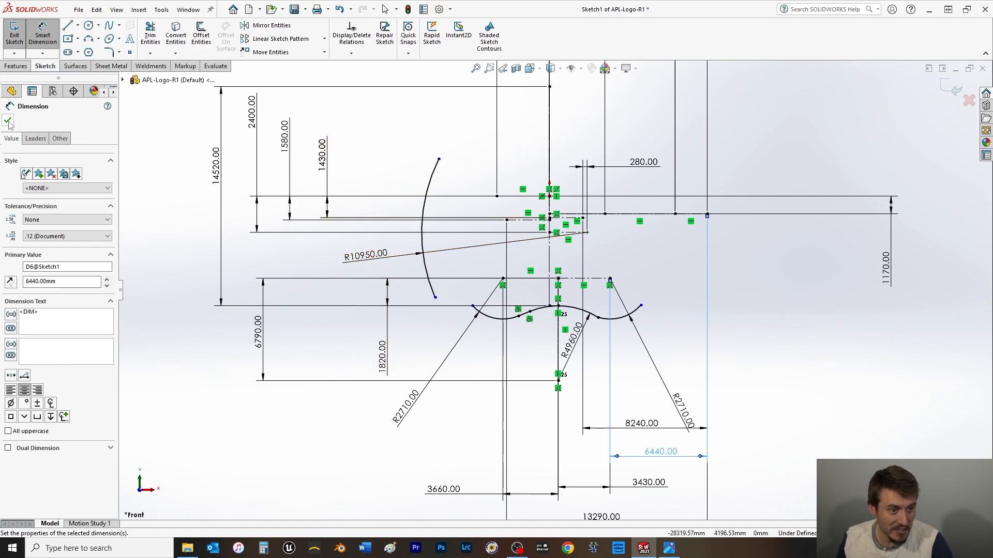
- Shorten the R10950 arc by moving its upper endpoint down to about 2733 mm below the origin
{"action": "key", "text": "Escape"}
{"action": "left_click_drag", "start_coordinate": [438, 160], "coordinate": [413, 238]}
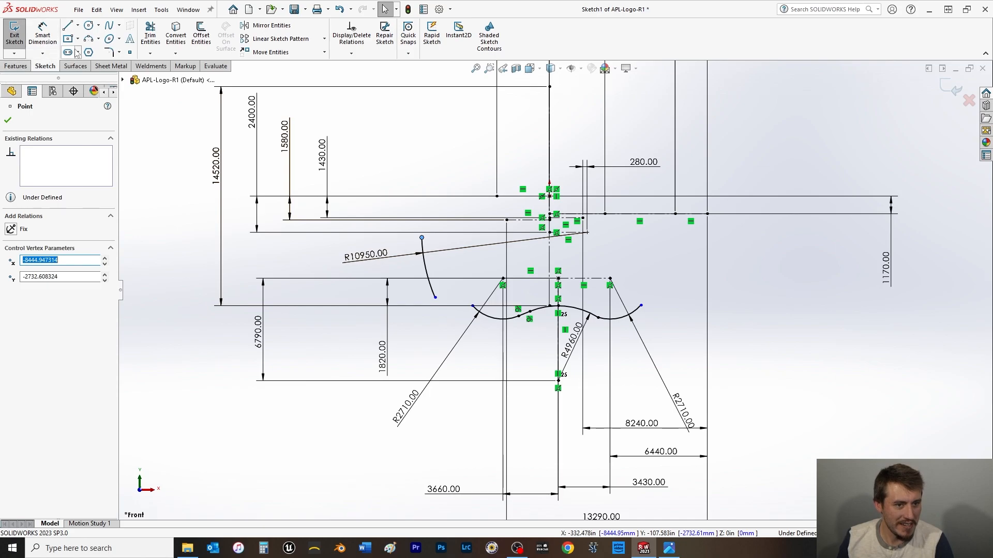
- Sketch a circle with a radius of about 1790 mm centered on the left R2710 arc's center
{"action": "left_click", "coordinate": [89, 26]}
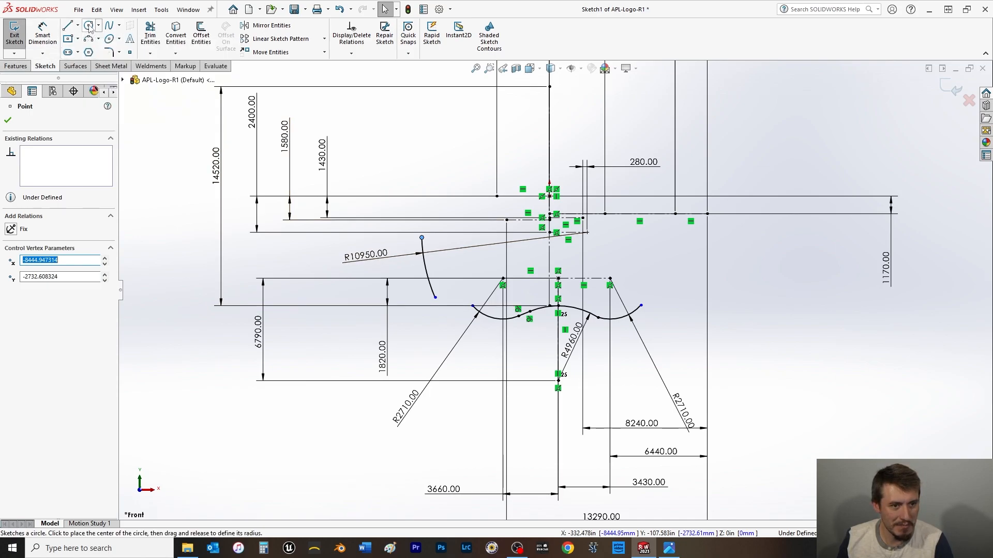
{"action": "left_click", "coordinate": [502, 279]}
{"action": "left_click", "coordinate": [477, 268]}
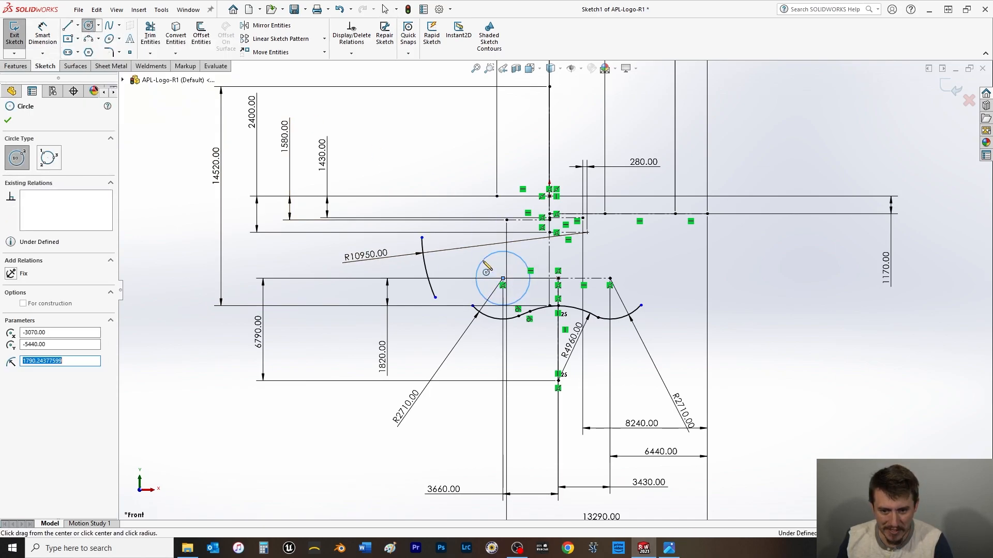
{"action": "left_click", "coordinate": [15, 120]}
- Dimension the diameter of the circle around the left R2710 arc's center as 2710*2 mm
{"action": "left_click", "coordinate": [42, 35]}
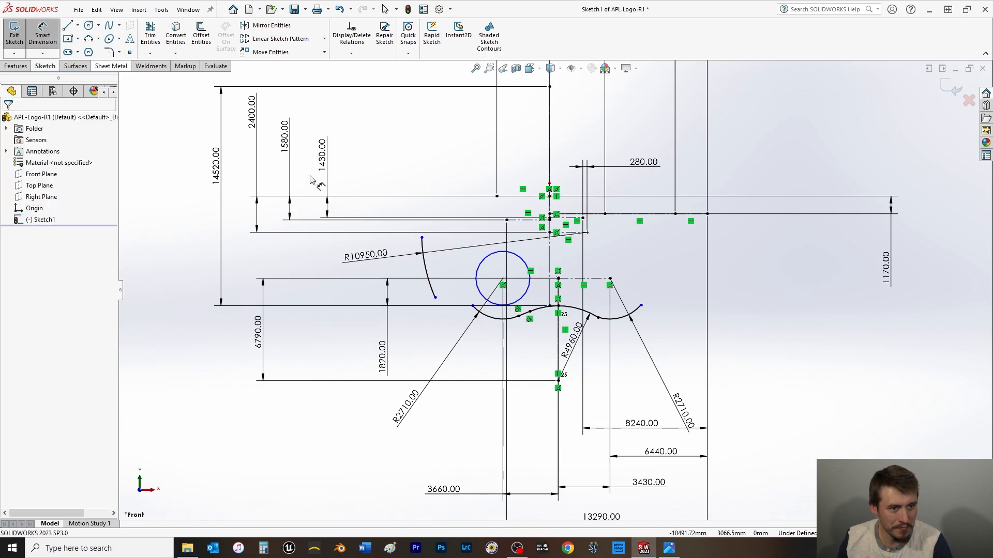
{"action": "left_click", "coordinate": [477, 287]}
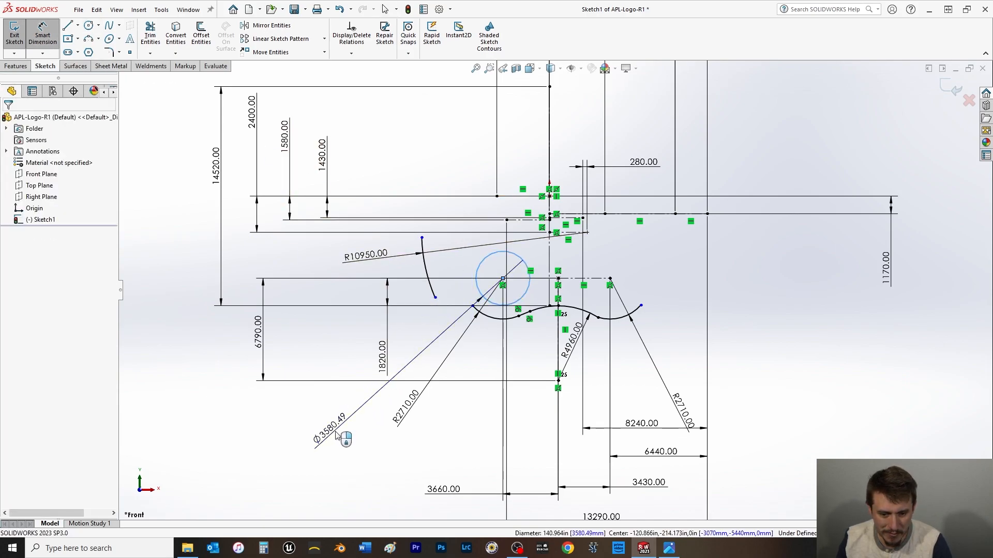
{"action": "left_click", "coordinate": [330, 434]}
{"action": "type", "text": "2"}
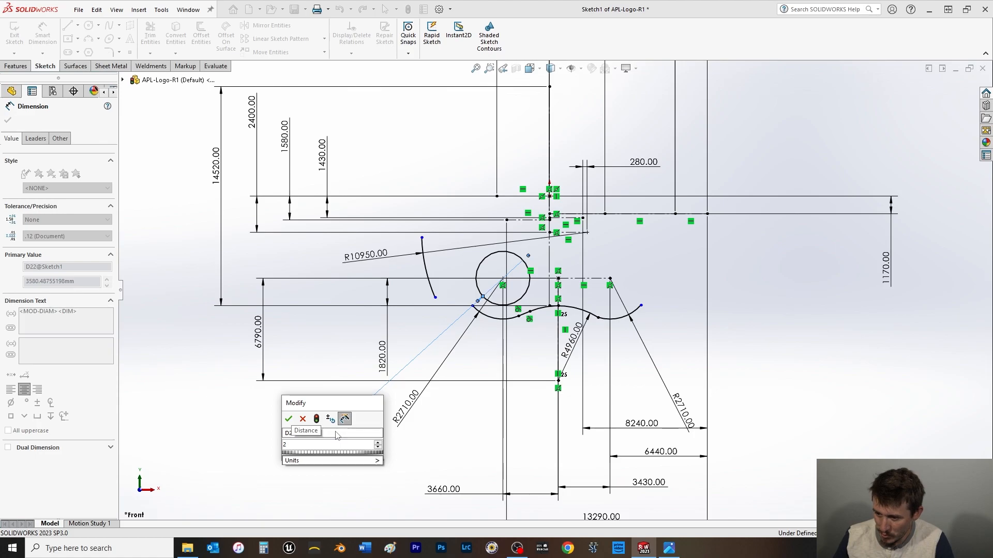
{"action": "type", "text": "710*2"}
{"action": "key", "text": "Return"}
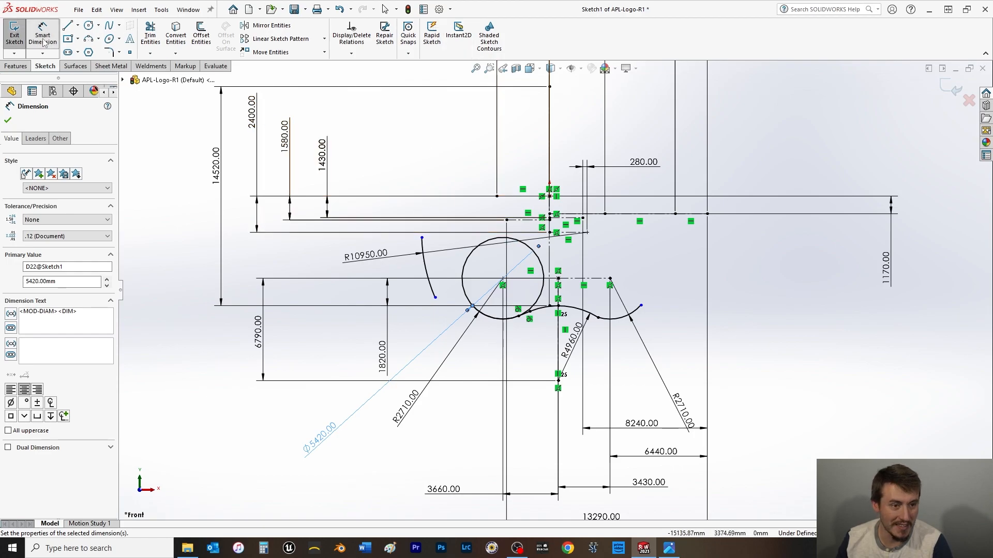
- Sketch a circle with a radius of about 1768 mm centered on the R10950 arc's center
{"action": "left_click", "coordinate": [89, 25]}
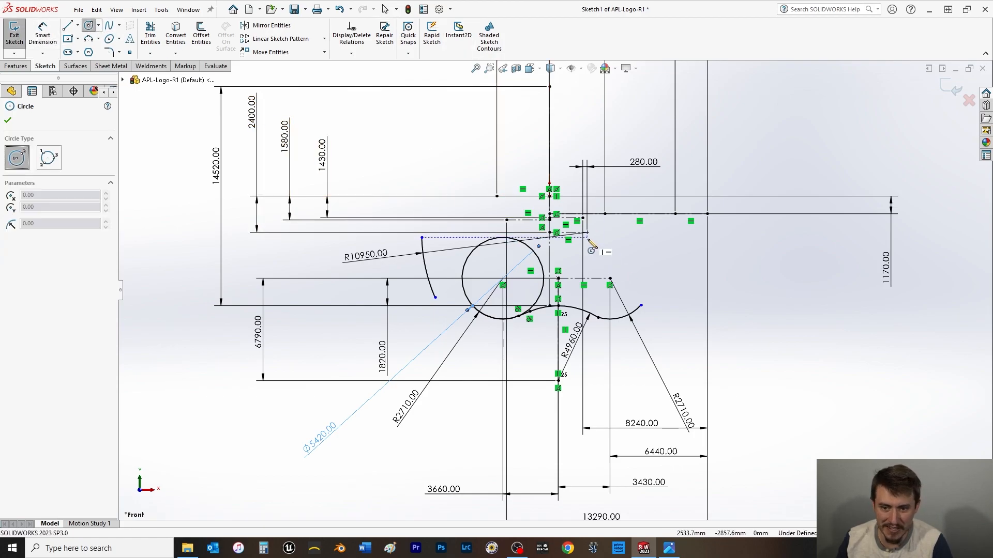
{"action": "left_click", "coordinate": [587, 234]}
{"action": "left_click", "coordinate": [605, 250]}
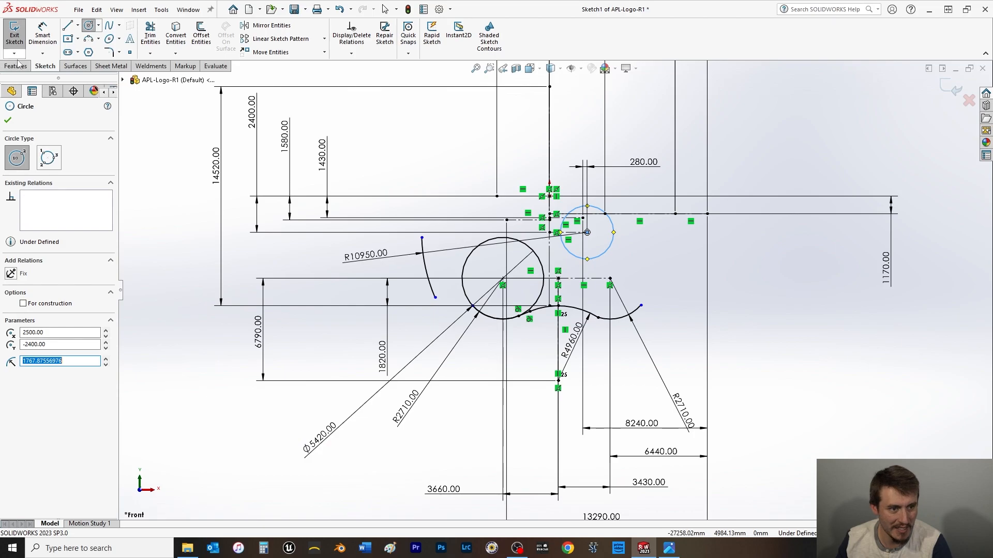
{"action": "left_click", "coordinate": [7, 120]}
- Dimension the diameter of the circle around the R10950 arc's center as 10950*2 mm
{"action": "left_click", "coordinate": [42, 36]}
{"action": "left_click", "coordinate": [614, 246]}
{"action": "left_click", "coordinate": [790, 331]}
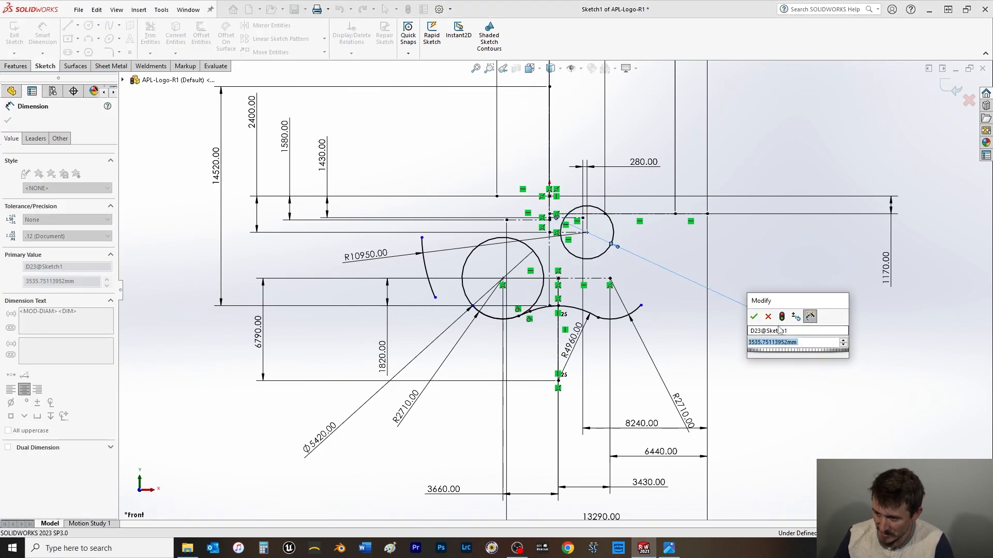
{"action": "type", "text": "10950*2"}
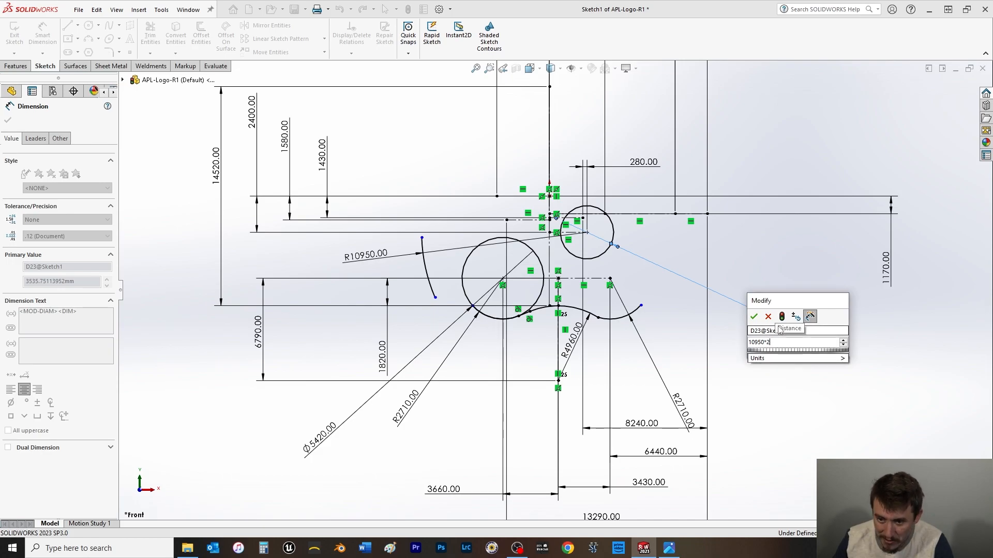
{"action": "key", "text": "Return"}
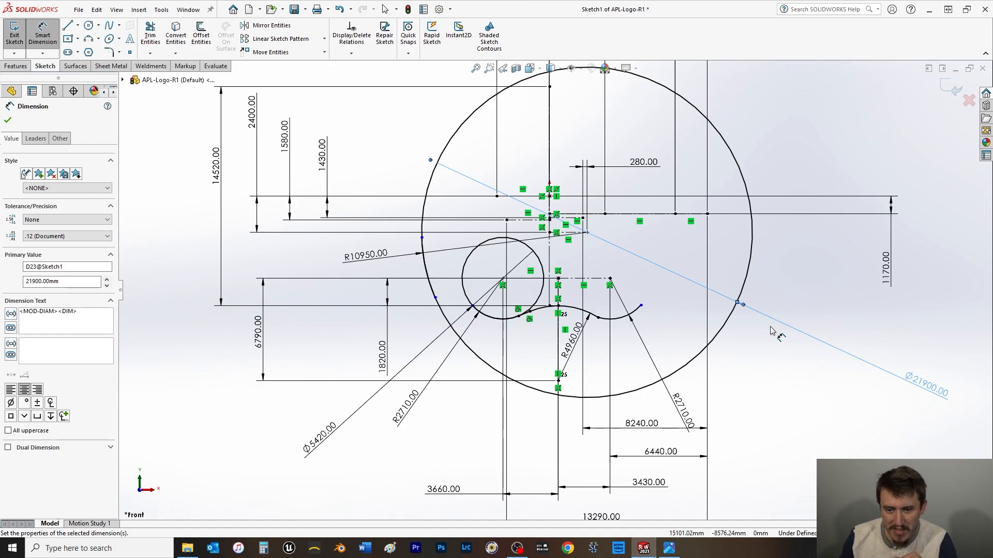
- Sketch a circle with a radius of about 1247 mm centered on the right R2710 arc's center
{"action": "left_click", "coordinate": [88, 25]}
{"action": "left_click", "coordinate": [610, 278]}
{"action": "left_click", "coordinate": [624, 265]}
{"action": "left_click", "coordinate": [8, 121]}
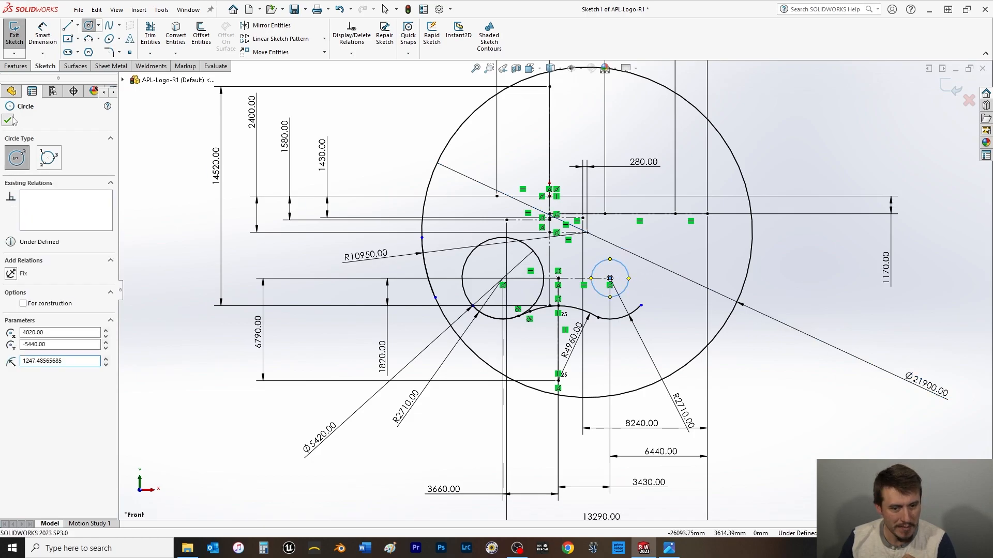
- Add an Equal relation between the 5420 mm circle and the circle around the right R2710 arc's center
{"action": "left_click", "coordinate": [538, 263]}
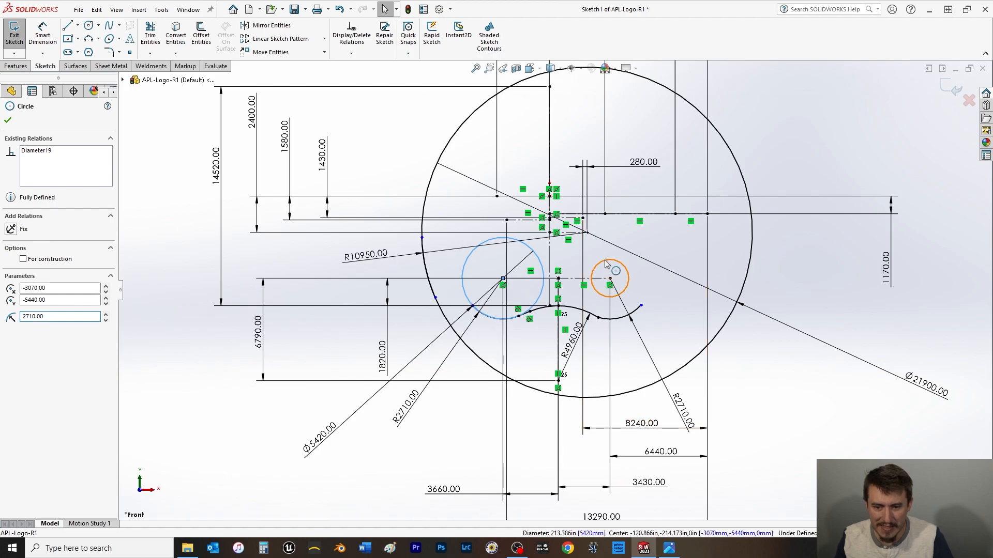
{"action": "left_click", "coordinate": [625, 266], "text": "ctrl"}
{"action": "left_click", "coordinate": [11, 325]}
{"action": "left_click", "coordinate": [8, 120]}
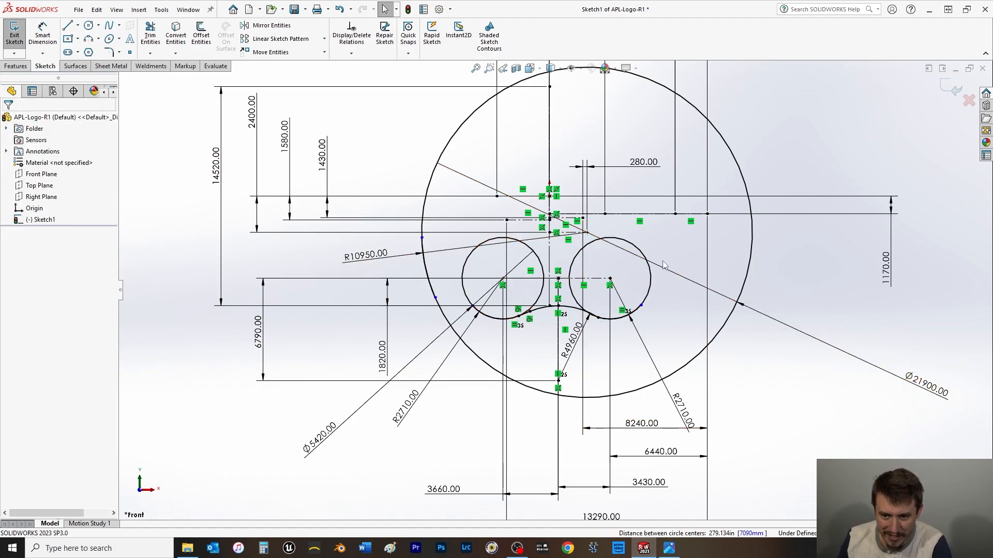
- Convert the two equal circles around the R2710 arc centers to construction geometry
{"action": "right_click", "coordinate": [653, 282]}
{"action": "left_click", "coordinate": [688, 284]}
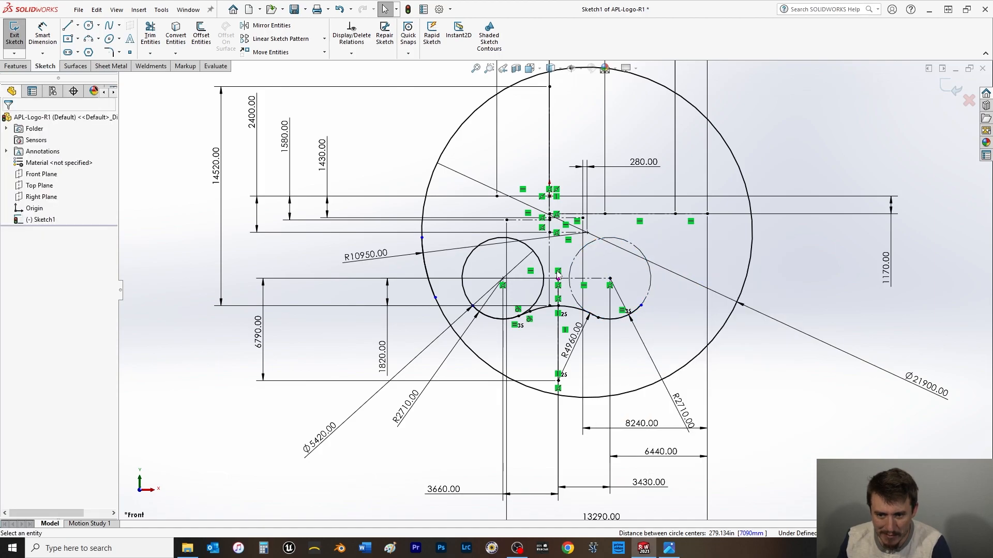
{"action": "left_click", "coordinate": [542, 266]}
{"action": "right_click", "coordinate": [541, 266]}
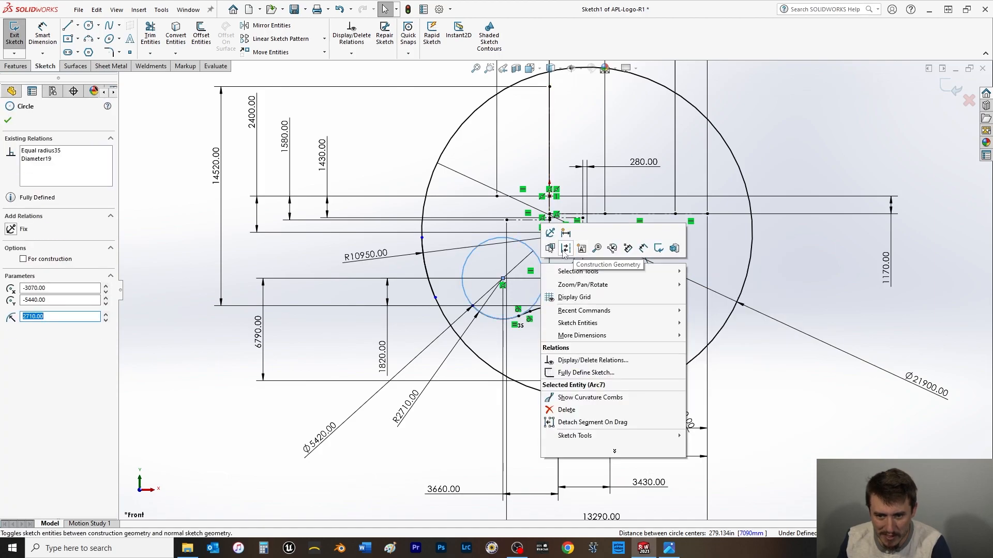
{"action": "left_click", "coordinate": [575, 248]}
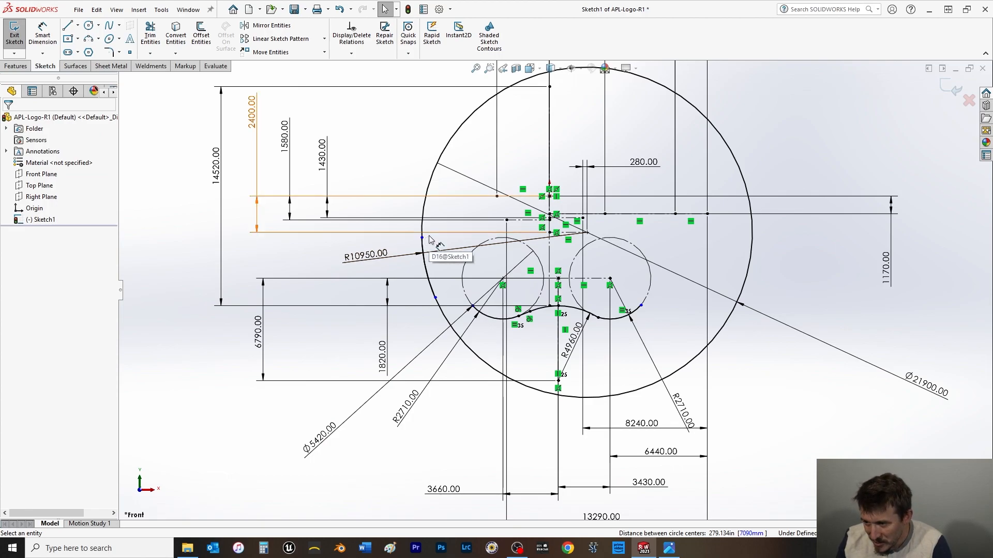
- Sketch a circle with a radius of about 3241 mm centered on the left endpoint of the horizontal centerline through the origin
{"action": "left_click", "coordinate": [89, 26]}
{"action": "left_click", "coordinate": [496, 196]}
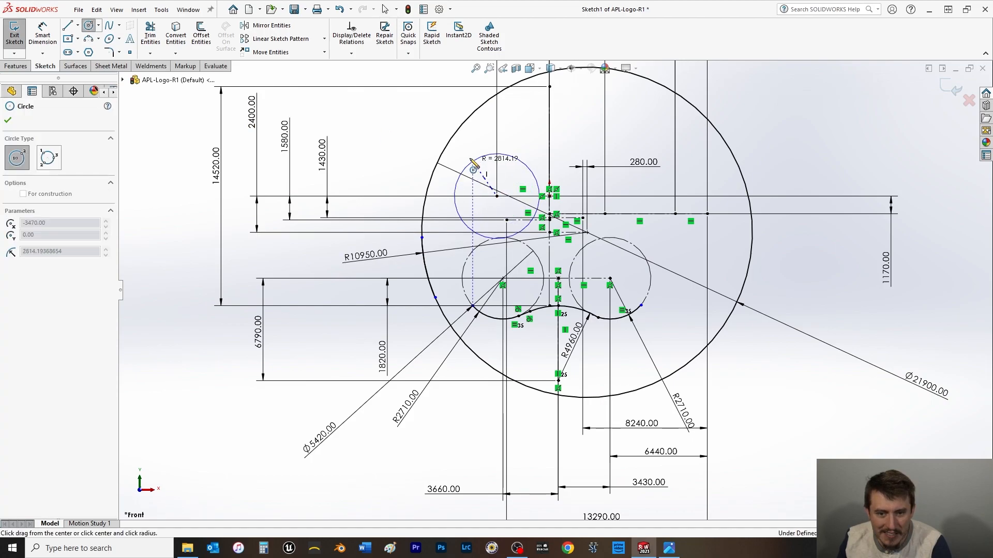
{"action": "left_click", "coordinate": [450, 181]}
{"action": "key", "text": "Escape"}
- Dimension the diameter of the circle level with the origin as 5190*2 mm
{"action": "key", "text": "d"}
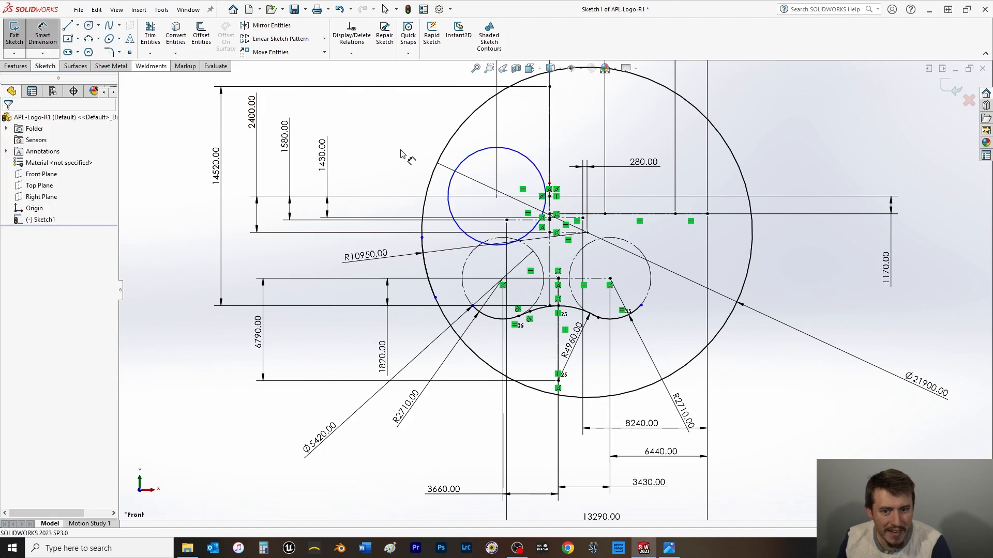
{"action": "left_click", "coordinate": [472, 160]}
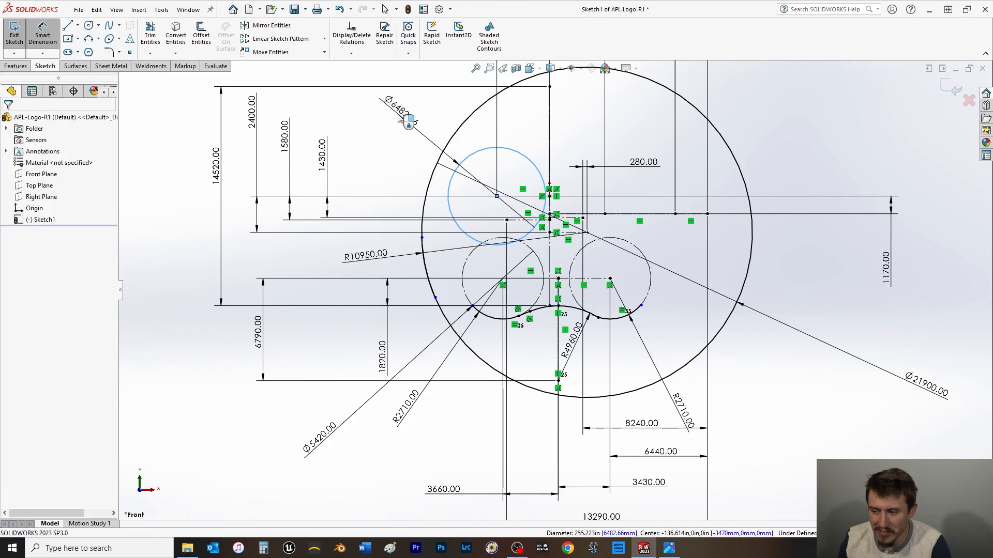
{"action": "left_click", "coordinate": [399, 115]}
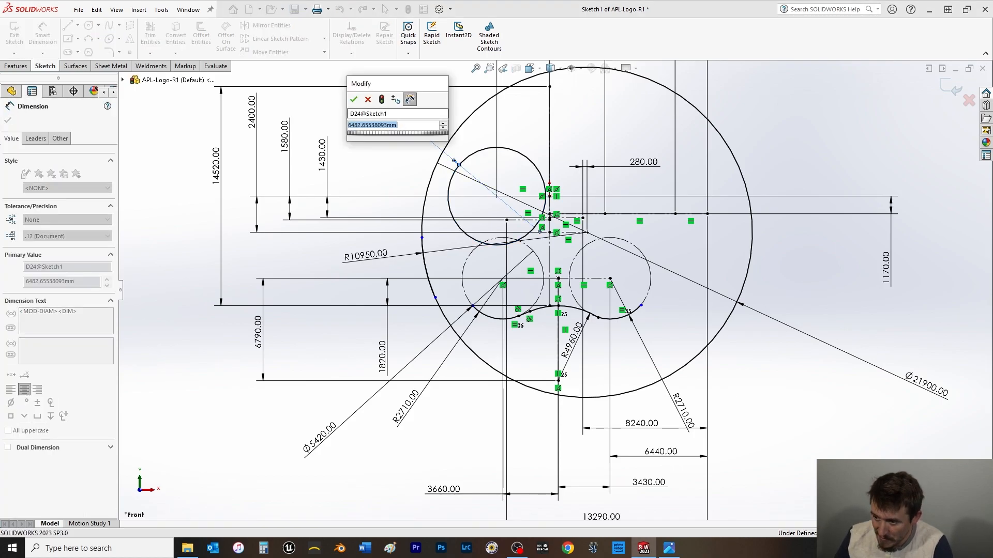
{"action": "type", "text": "5190"}
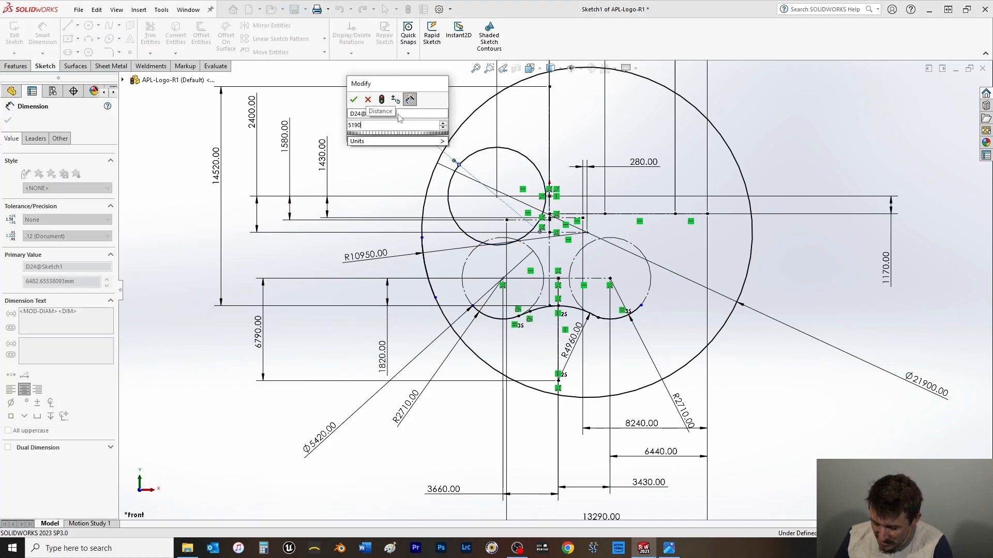
{"action": "type", "text": "*2"}
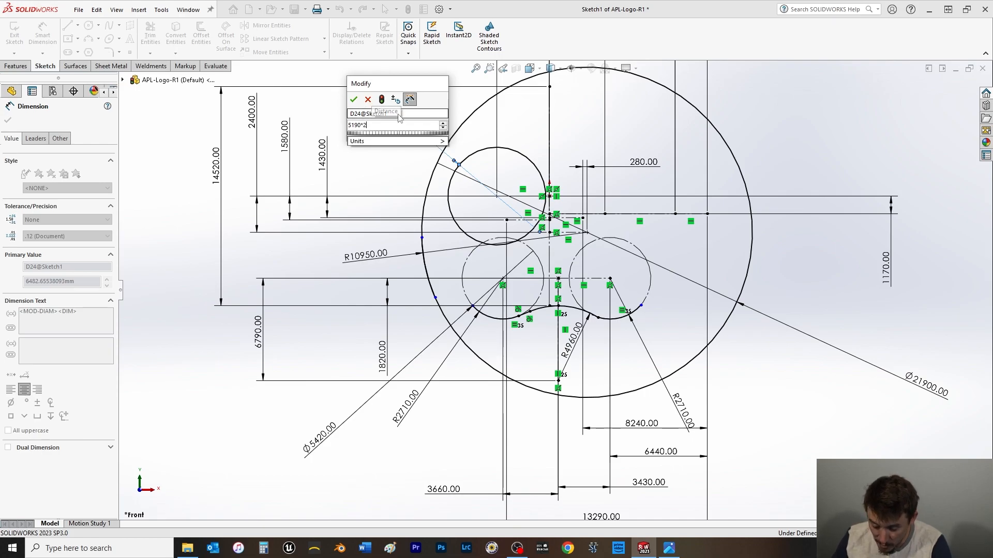
{"action": "key", "text": "Return"}
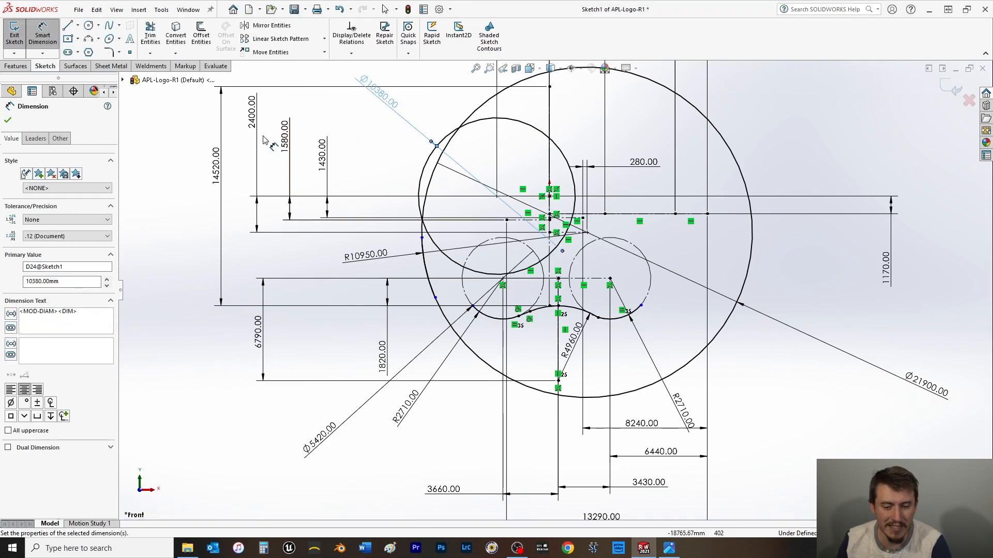
{"action": "left_click", "coordinate": [8, 120]}
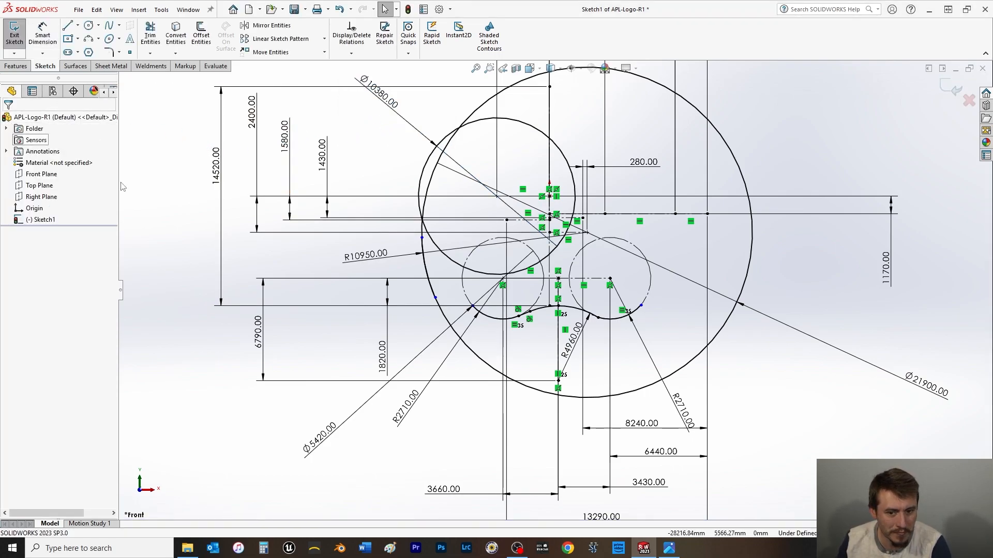
- Shorten the R10950 arc by moving its upper endpoint down along the large circle to about 5713 mm below the origin
{"action": "left_click", "coordinate": [421, 225]}
{"action": "mouse_move", "coordinate": [421, 226]}
{"action": "left_mouse_down"}
{"action": "mouse_move", "coordinate": [423, 266]}
{"action": "mouse_move", "coordinate": [386, 267]}
{"action": "left_mouse_up"}
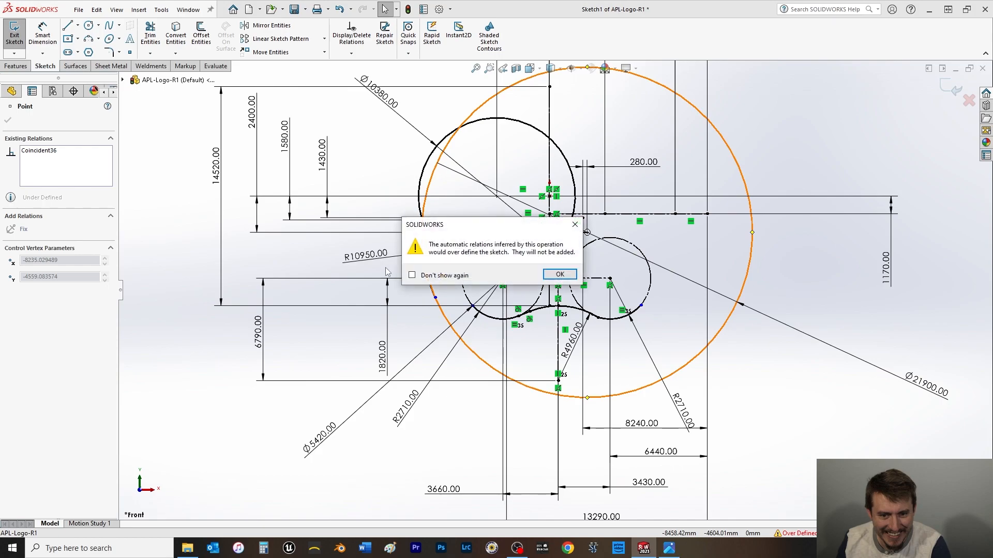
{"action": "left_click", "coordinate": [563, 279]}
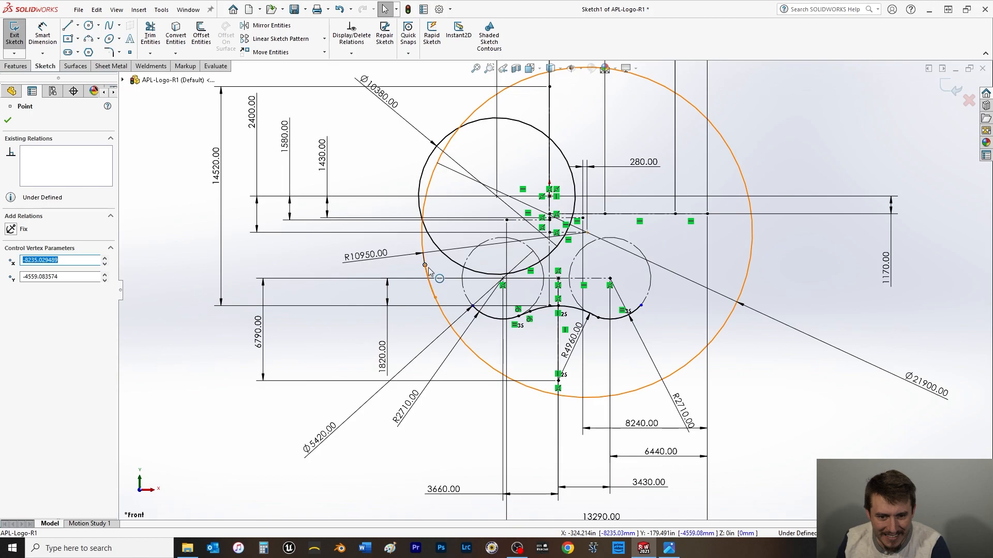
{"action": "left_click_drag", "start_coordinate": [425, 270], "coordinate": [427, 287]}
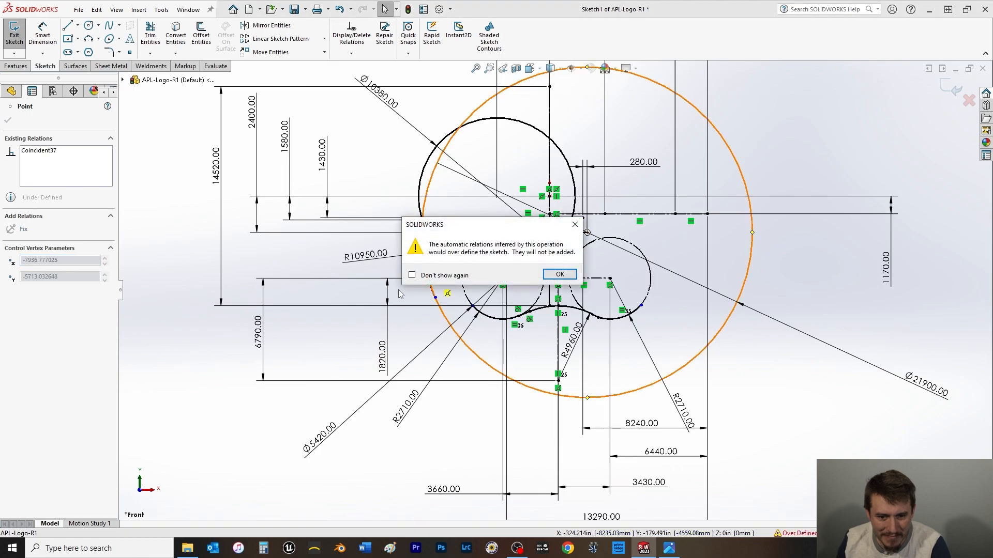
{"action": "left_click", "coordinate": [582, 285]}
{"action": "key", "text": "Escape"}
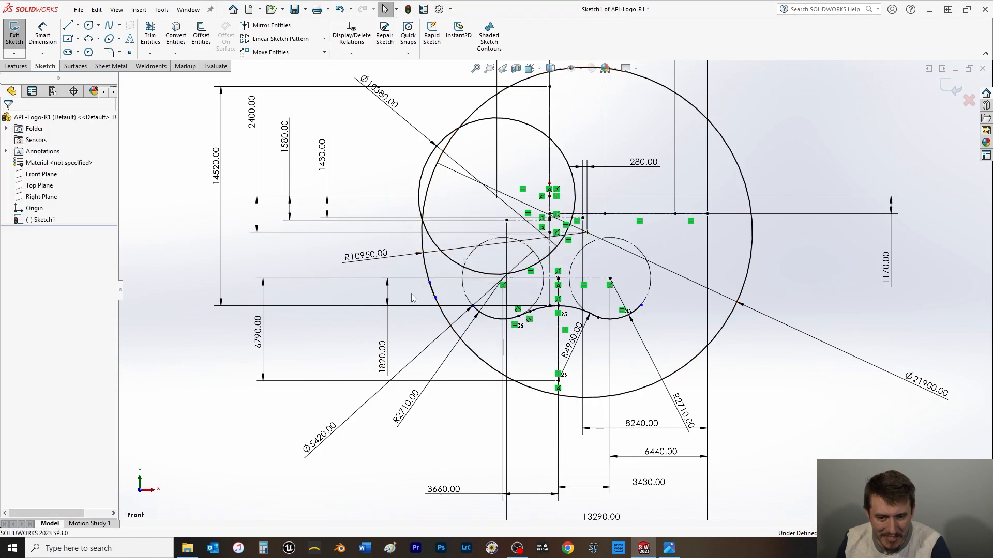
- Sketch a three-point arc from the leftmost point of the 10380 mm circle to the R10950 arc's upper endpoint
{"action": "scroll", "coordinate": [438, 293], "scroll_direction": "down", "scroll_amount": 6}
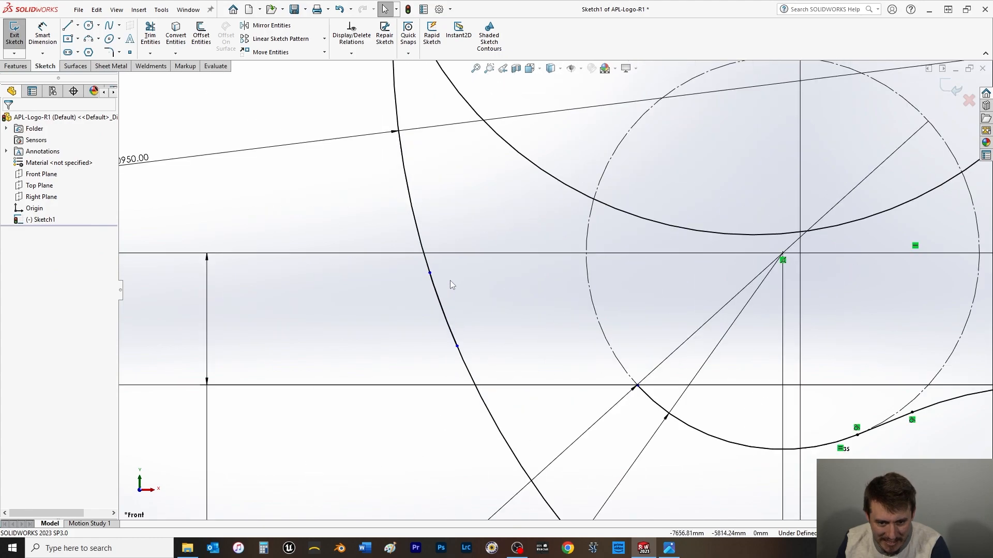
{"action": "scroll", "coordinate": [450, 280], "scroll_direction": "up", "scroll_amount": 5}
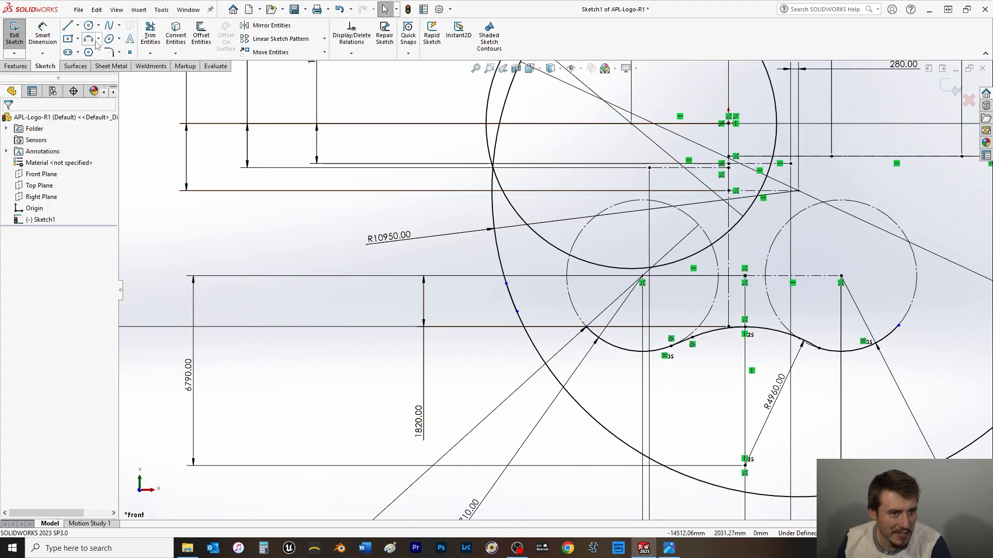
{"action": "key", "text": "a"}
{"action": "left_click", "coordinate": [487, 124]}
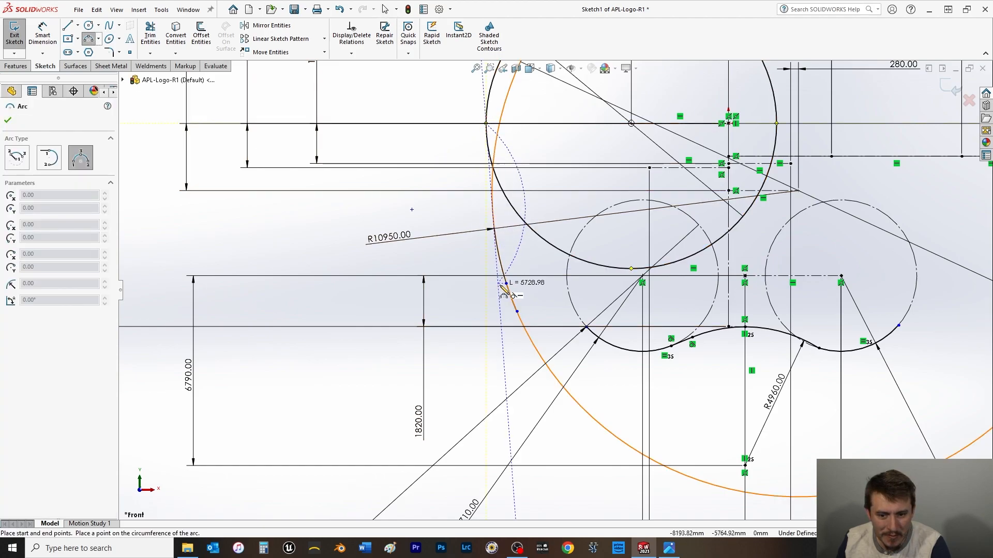
{"action": "left_click", "coordinate": [490, 219]}
{"action": "right_click", "coordinate": [449, 199]}
{"action": "left_click", "coordinate": [473, 202]}
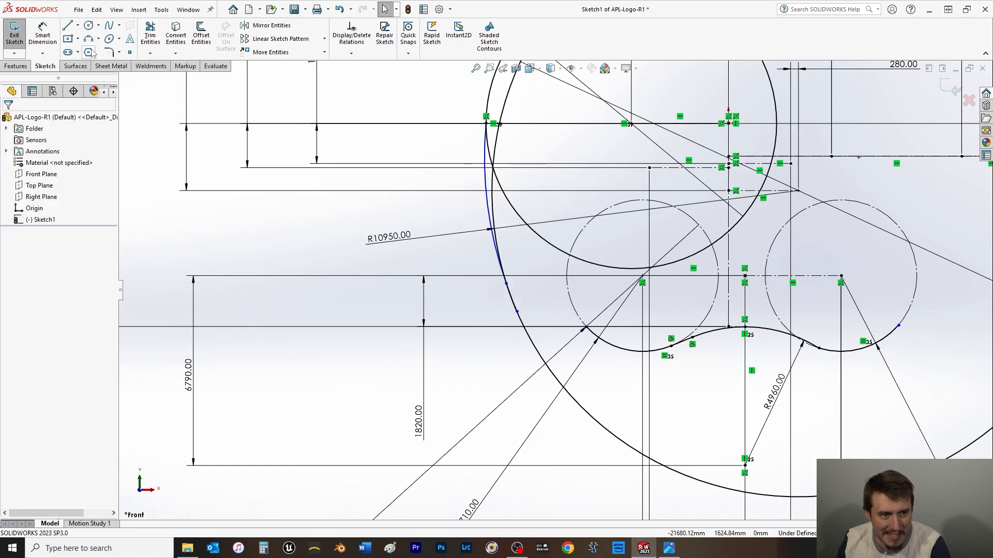
- Sketch a three-point arc of about 3672 mm radius from the R10950 arc's lower endpoint to the left R2710 arc's left endpoint
{"action": "left_click", "coordinate": [89, 39]}
{"action": "left_click", "coordinate": [517, 312]}
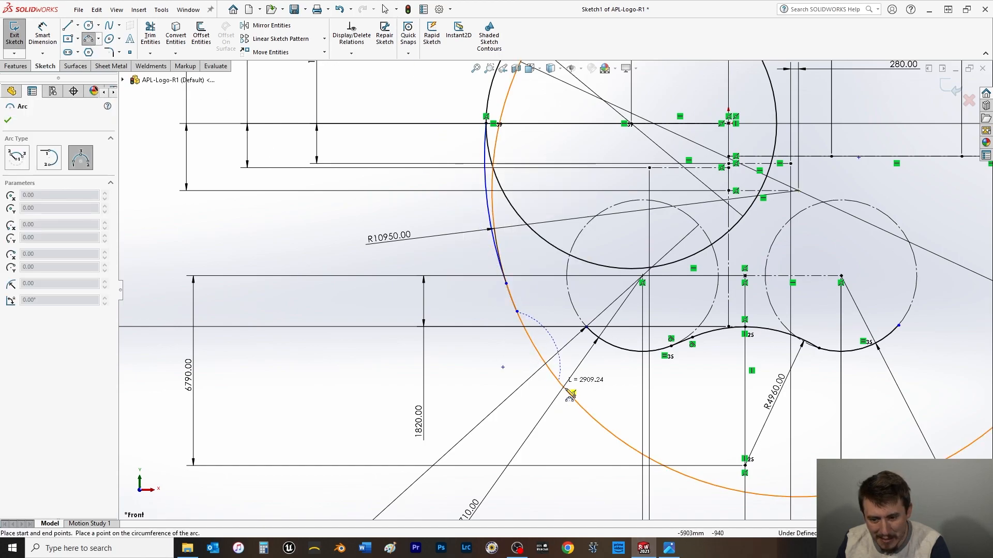
{"action": "left_click", "coordinate": [584, 327]}
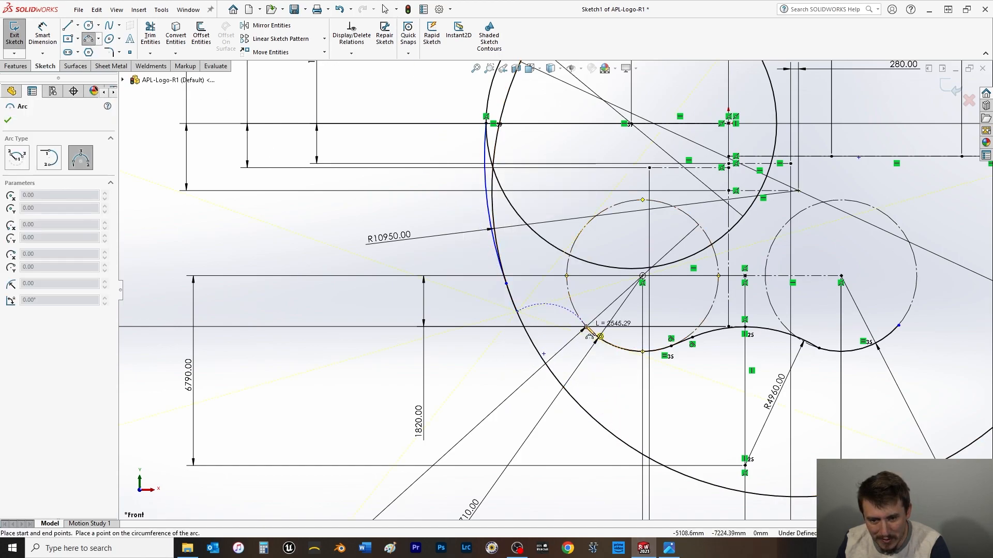
{"action": "left_click", "coordinate": [577, 332]}
{"action": "right_click", "coordinate": [538, 298]}
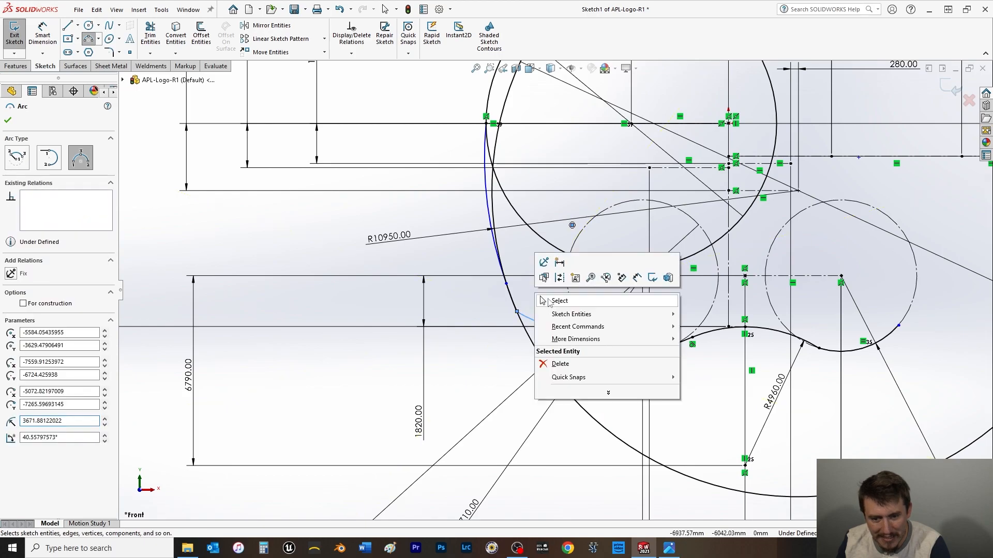
{"action": "left_click", "coordinate": [558, 304]}
- Move the R10950 arc up along the large circle, placing its upper endpoint at about Y -3458 mm and its lower endpoint at about Y -4799 mm
{"action": "left_click_drag", "start_coordinate": [507, 284], "coordinate": [494, 221]}
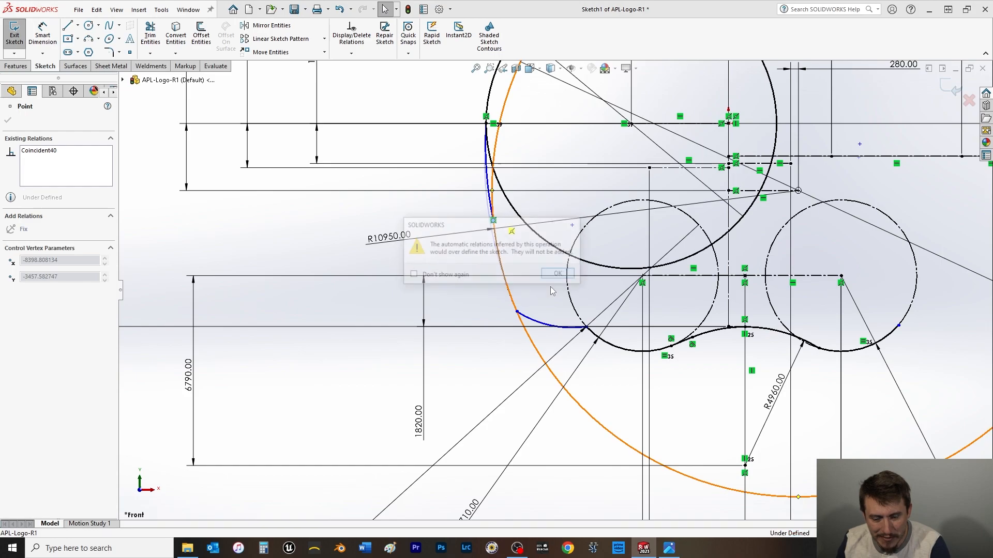
{"action": "left_click", "coordinate": [559, 273]}
{"action": "left_click_drag", "start_coordinate": [516, 312], "coordinate": [506, 258]}
{"action": "left_click", "coordinate": [556, 276]}
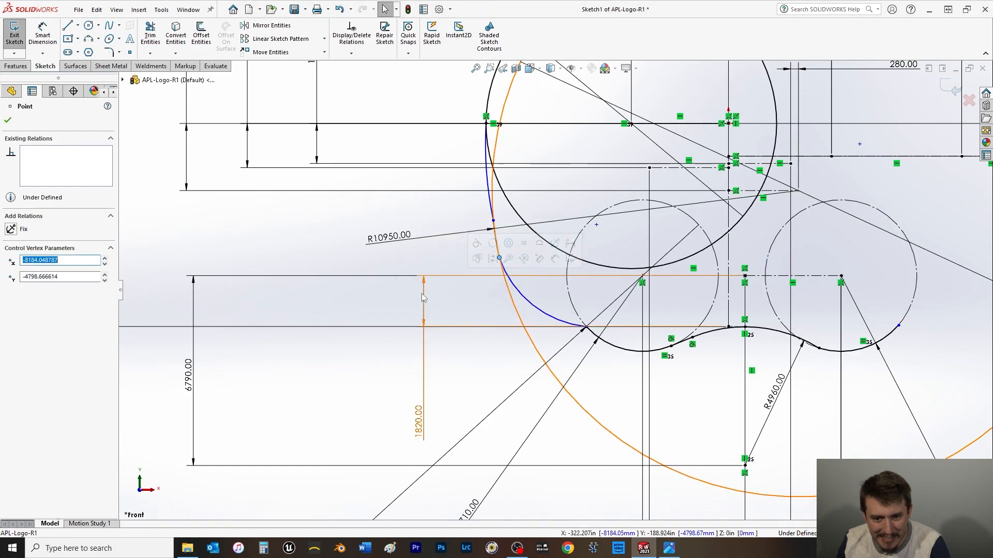
{"action": "left_click", "coordinate": [494, 321]}
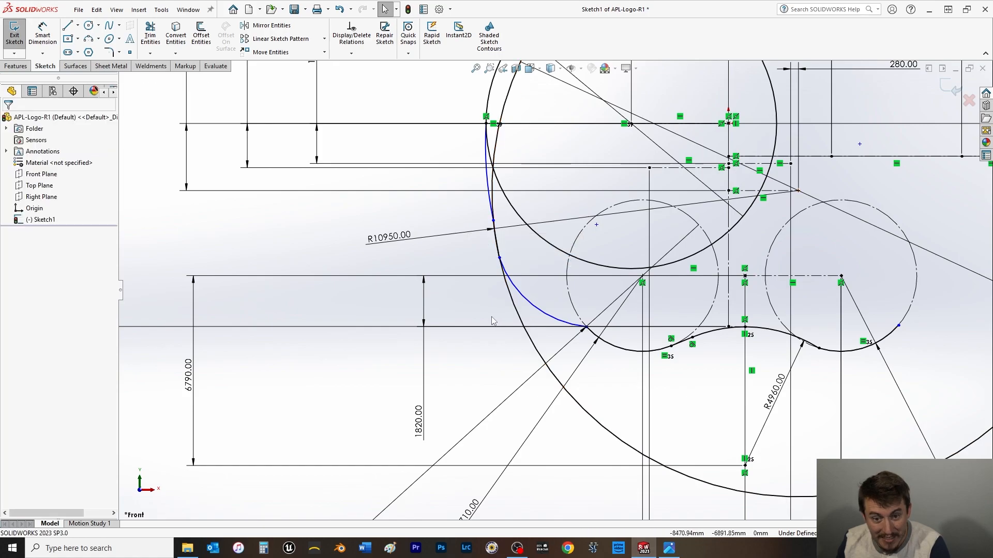
- Delete the two connecting arcs attached to the upper and lower ends of the R10950 arc
{"action": "scroll", "coordinate": [492, 321], "scroll_direction": "up", "scroll_amount": 3}
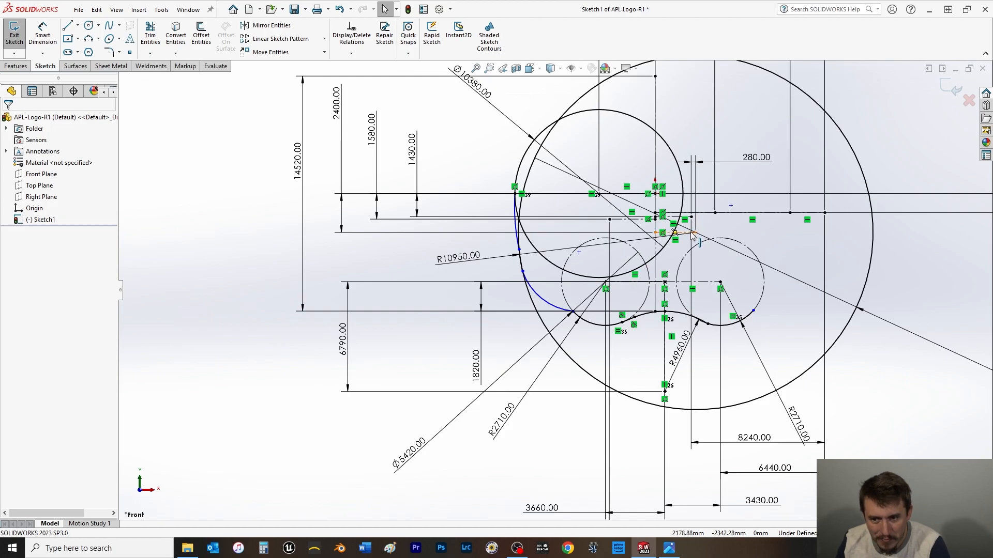
{"action": "scroll", "coordinate": [693, 236], "scroll_direction": "up", "scroll_amount": 2}
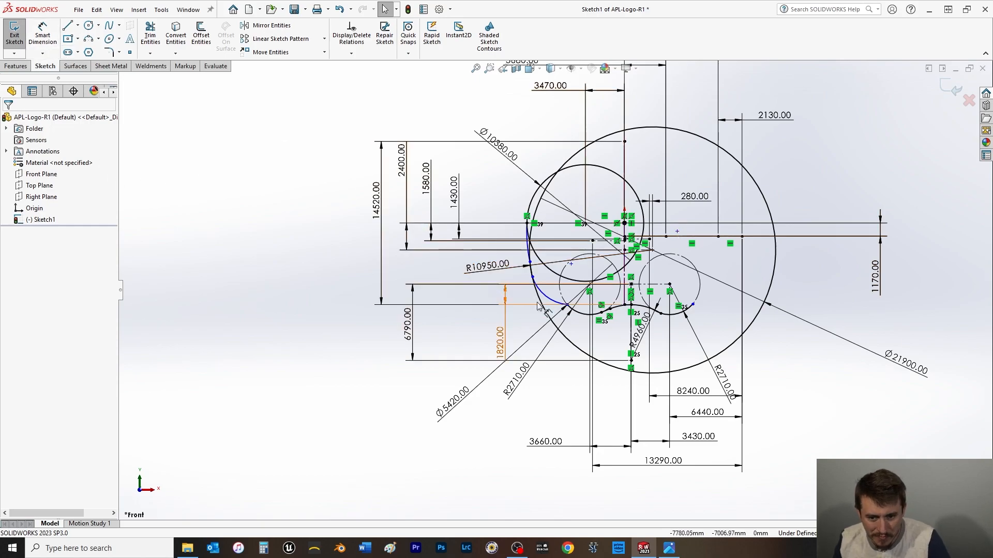
{"action": "left_click", "coordinate": [531, 272]}
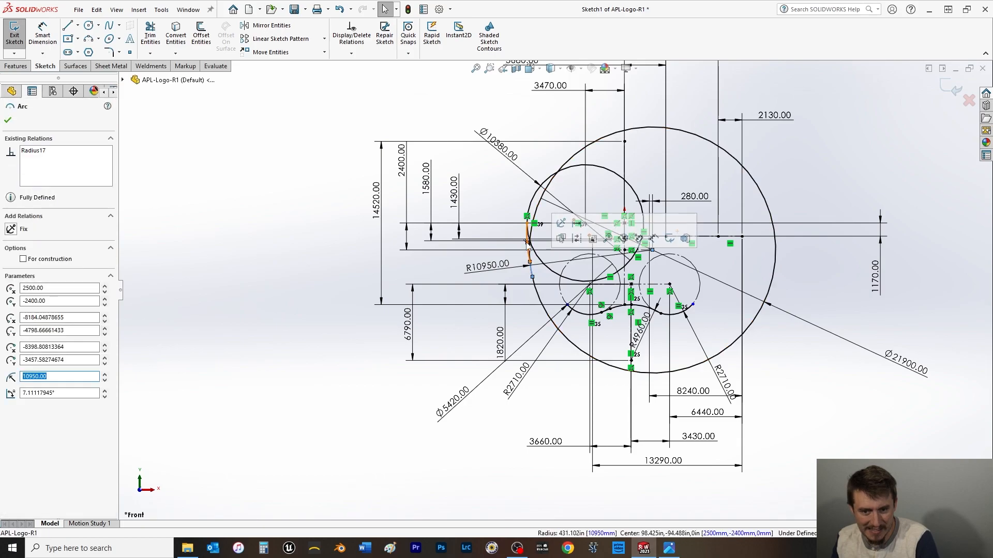
{"action": "key", "text": "Escape"}
{"action": "scroll", "coordinate": [543, 264], "scroll_direction": "down", "scroll_amount": 4}
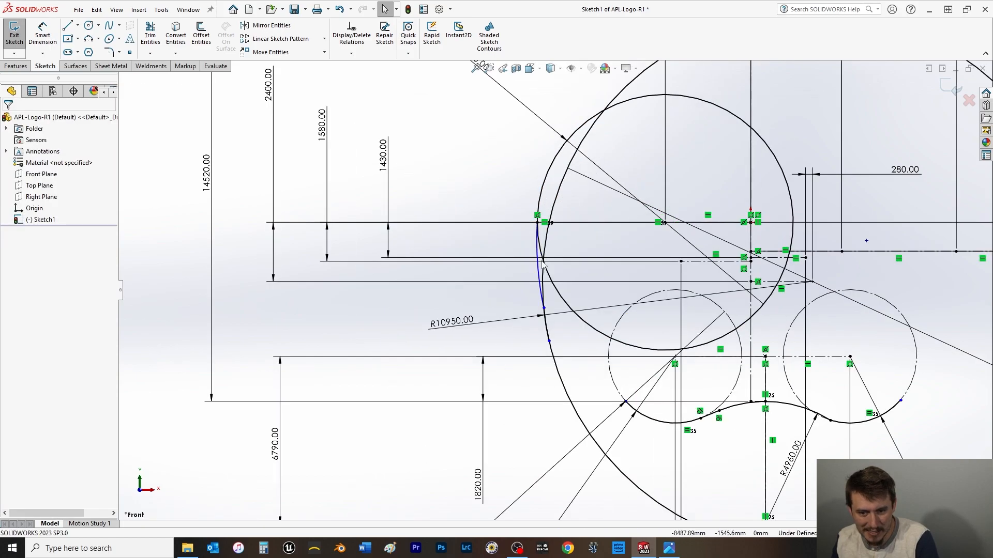
{"action": "left_click", "coordinate": [538, 253]}
{"action": "key", "text": "Delete"}
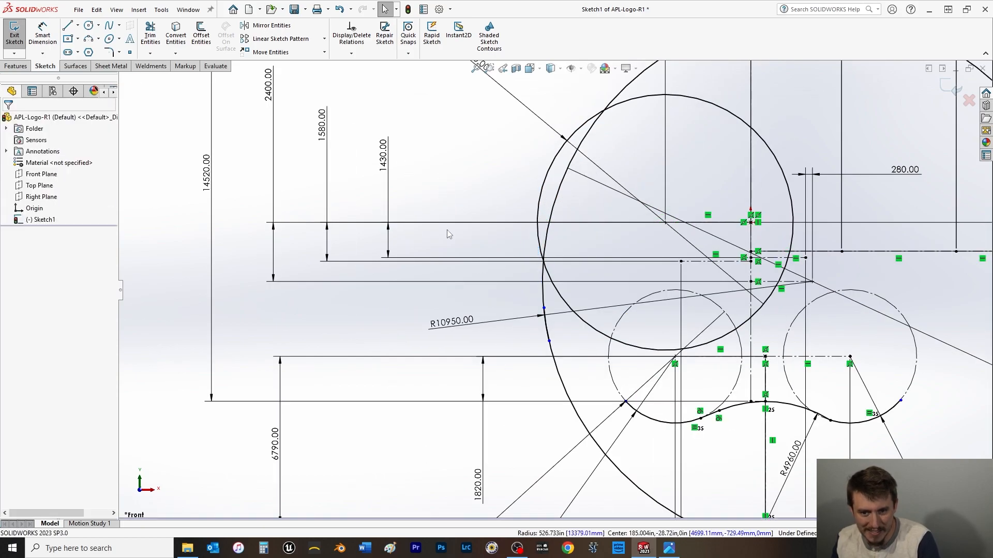
- Sketch a circle of about 6799 mm radius centered on the point 3680 mm right of and 1170 mm below the origin
{"action": "left_click", "coordinate": [88, 24]}
{"action": "scroll", "coordinate": [555, 290], "scroll_direction": "up", "scroll_amount": 3}
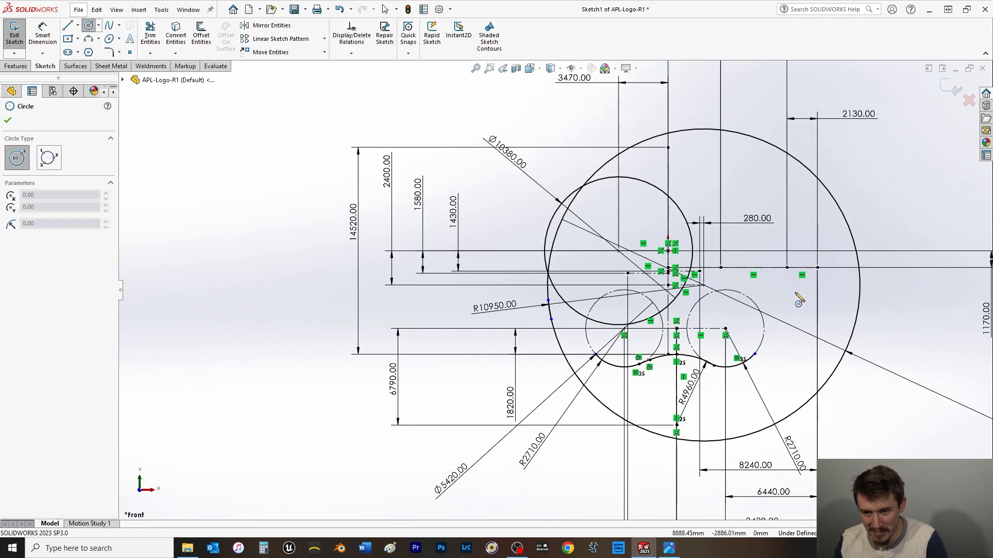
{"action": "left_click", "coordinate": [720, 268]}
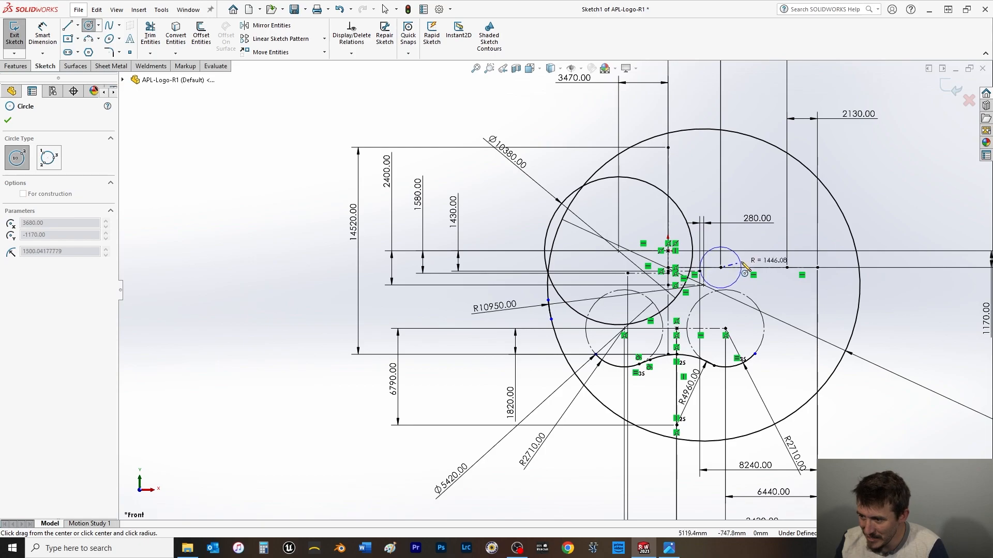
{"action": "left_click", "coordinate": [772, 187]}
{"action": "left_click", "coordinate": [9, 120]}
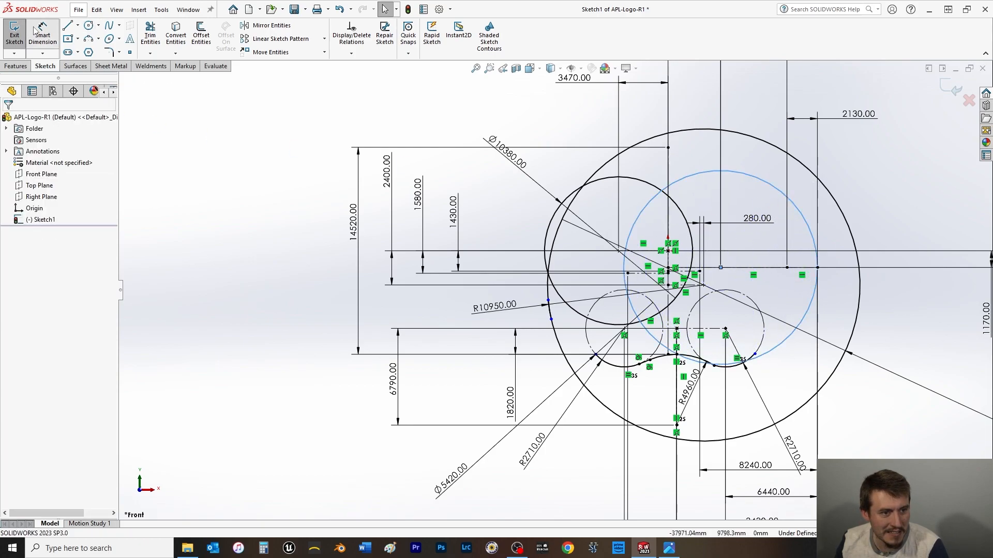
- Dimension the new circle's diameter as 6370*2 mm
{"action": "left_click", "coordinate": [42, 35]}
{"action": "left_click", "coordinate": [748, 175]}
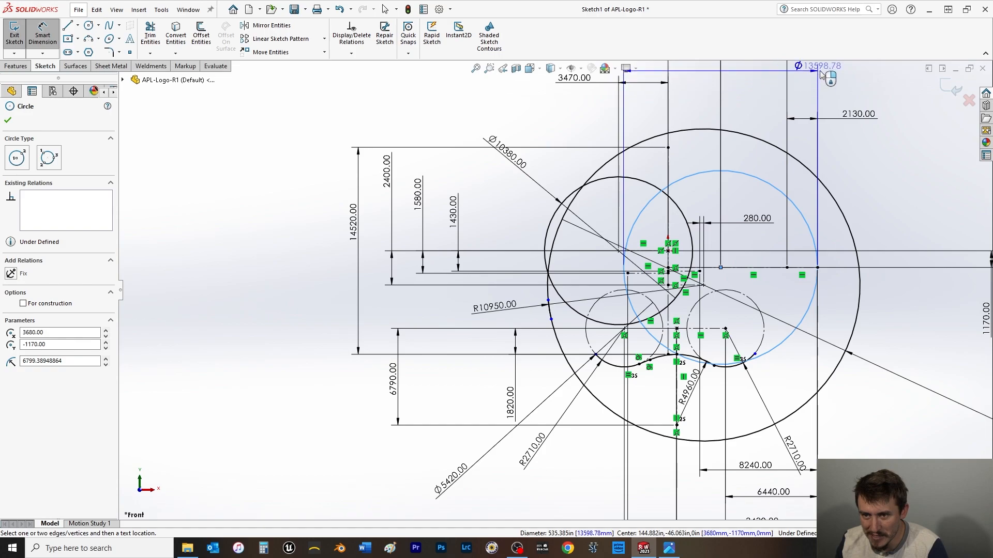
{"action": "left_click", "coordinate": [858, 85]}
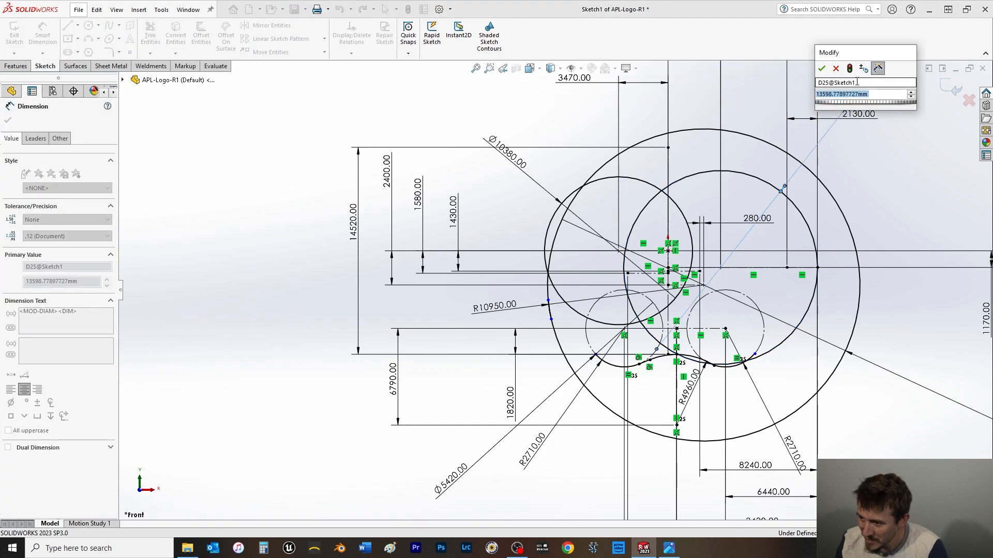
{"action": "type", "text": "6370*2"}
{"action": "key", "text": "Return"}
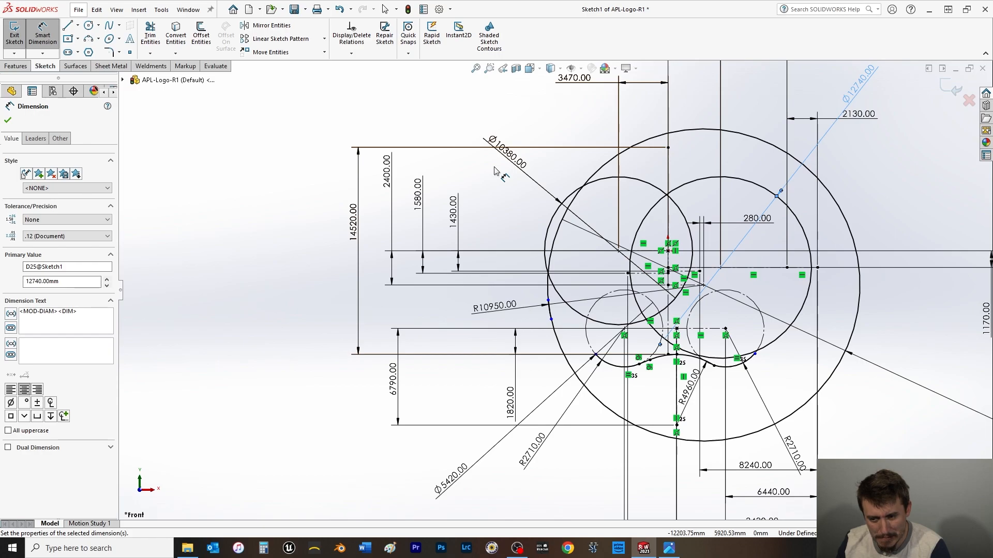
- Set the radius of the R10950 arc to 1095 mm
{"action": "scroll", "coordinate": [837, 381], "scroll_direction": "up", "scroll_amount": 2}
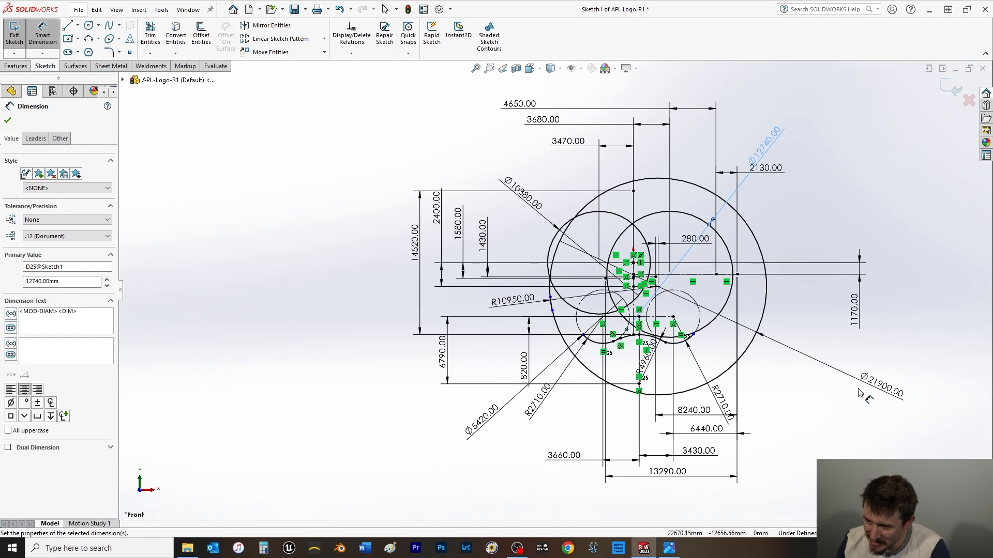
{"action": "left_click", "coordinate": [513, 303]}
{"action": "double_click", "coordinate": [513, 304]}
{"action": "left_click", "coordinate": [479, 314]}
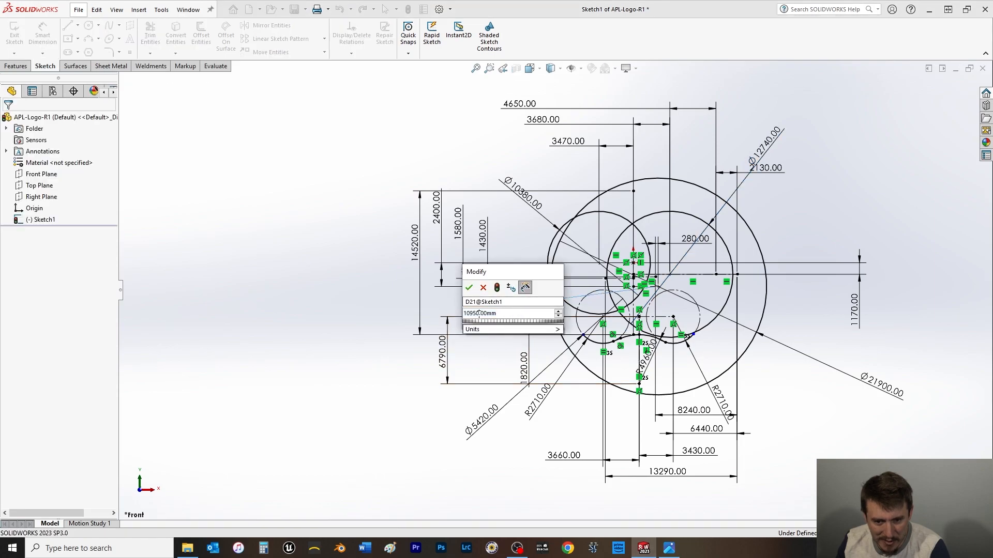
{"action": "left_click", "coordinate": [552, 316]}
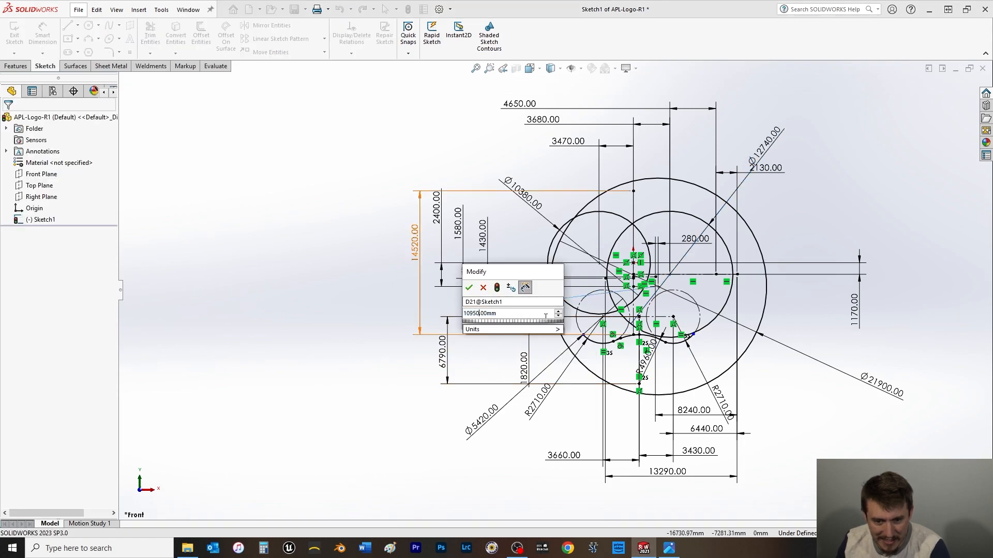
{"action": "key", "text": "BackSpace"}
{"action": "key", "text": "BackSpace"}
{"action": "key", "text": "BackSpace"}
{"action": "key", "text": "BackSpace"}
{"action": "key", "text": "BackSpace"}
{"action": "key", "text": "BackSpace"}
{"action": "key", "text": "Return"}
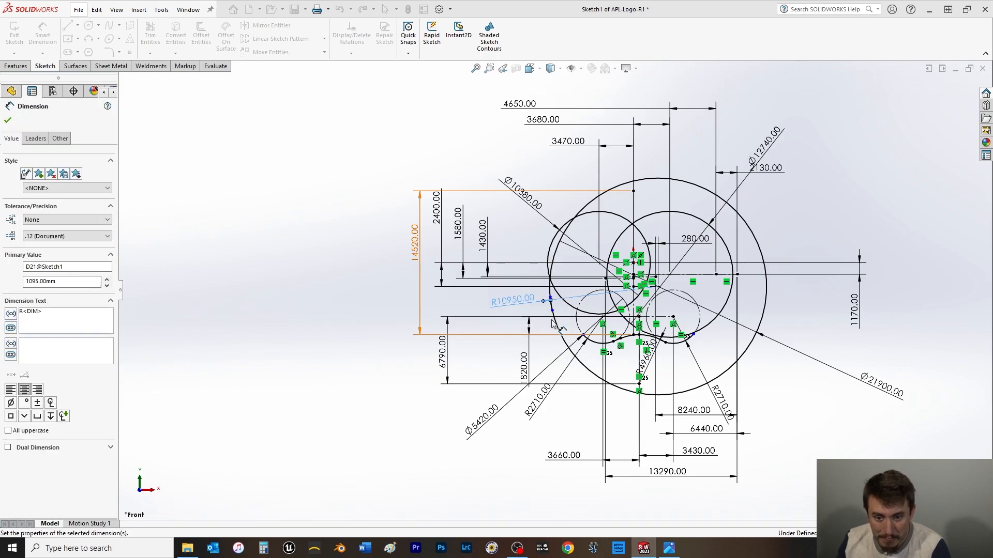
- Lengthen the small R1095 arc by moving its lower endpoint to about X 1548 mm, Y -2941 mm
{"action": "scroll", "coordinate": [537, 326], "scroll_direction": "down", "scroll_amount": 5}
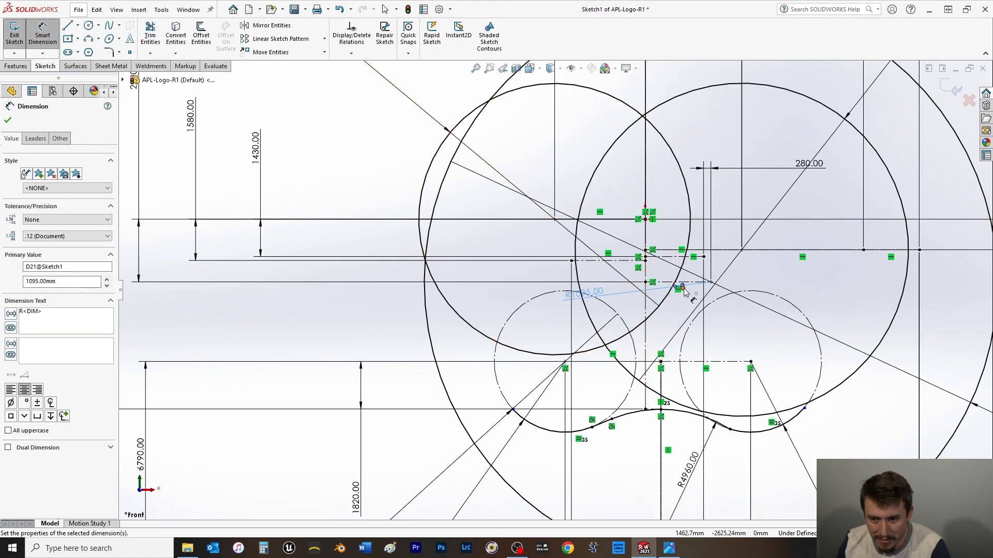
{"action": "left_click", "coordinate": [683, 287]}
{"action": "scroll", "coordinate": [684, 293], "scroll_direction": "down", "scroll_amount": 8}
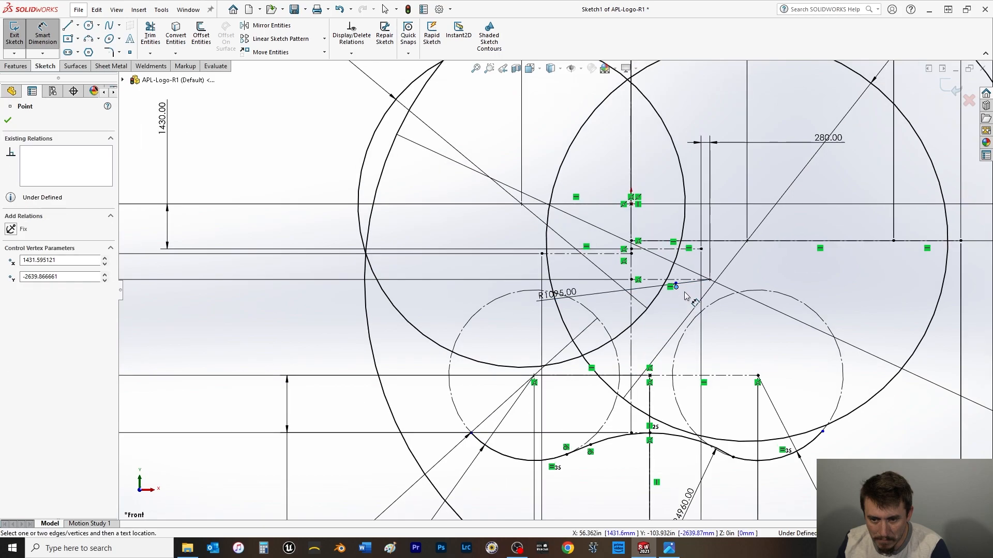
{"action": "left_click", "coordinate": [42, 37]}
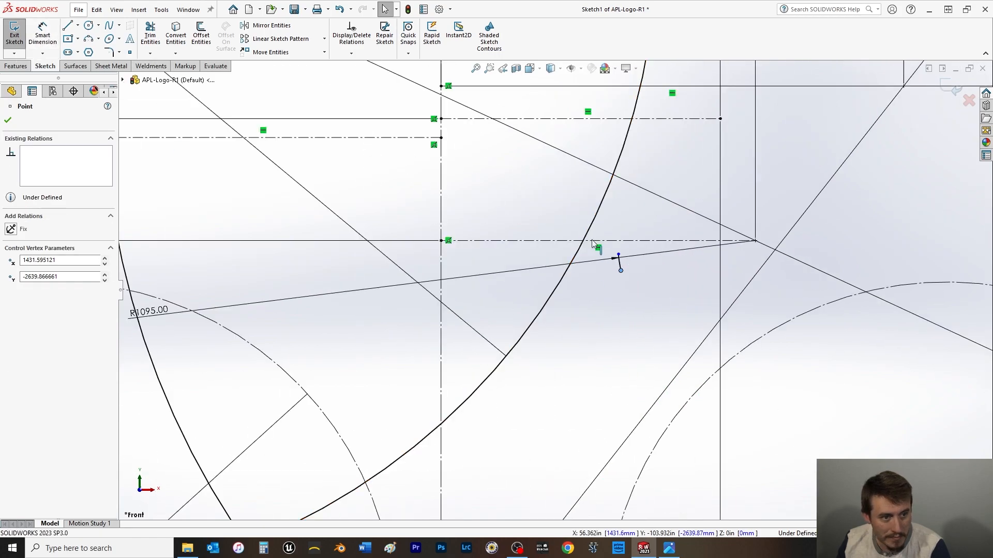
{"action": "left_click", "coordinate": [496, 221]}
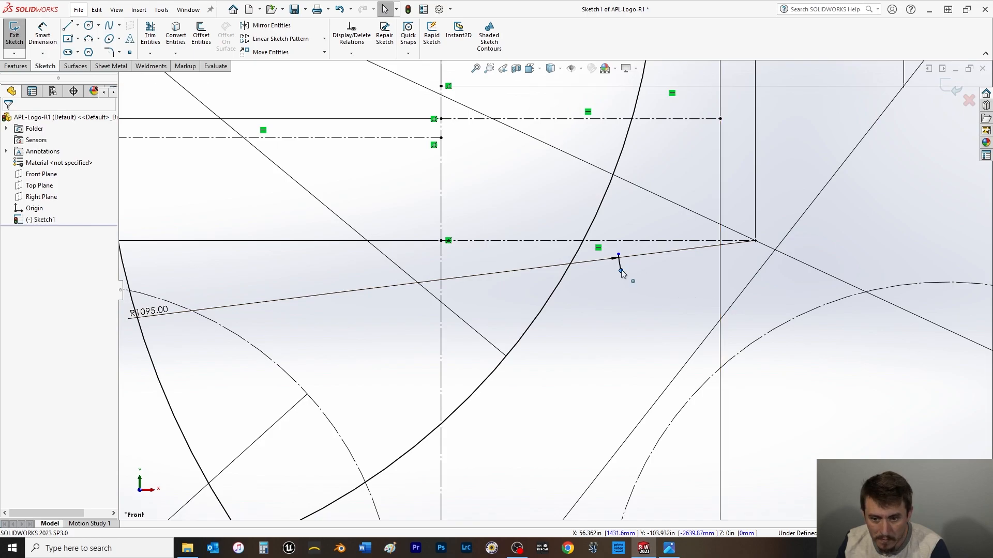
{"action": "left_click", "coordinate": [629, 305]}
{"action": "scroll", "coordinate": [630, 315], "scroll_direction": "up", "scroll_amount": 5}
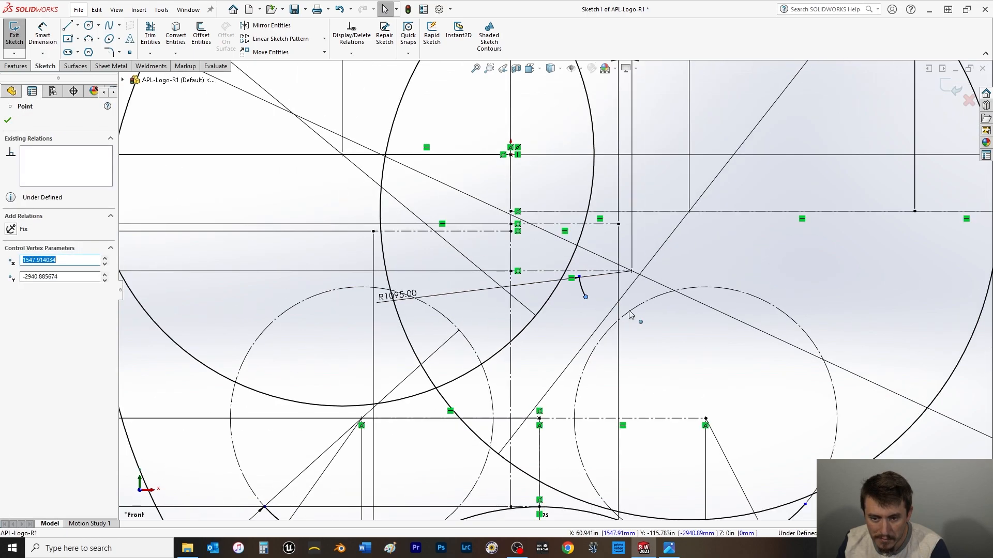
- Set the R1095 arc's radius to 10950 mm
{"action": "double_click", "coordinate": [363, 305]}
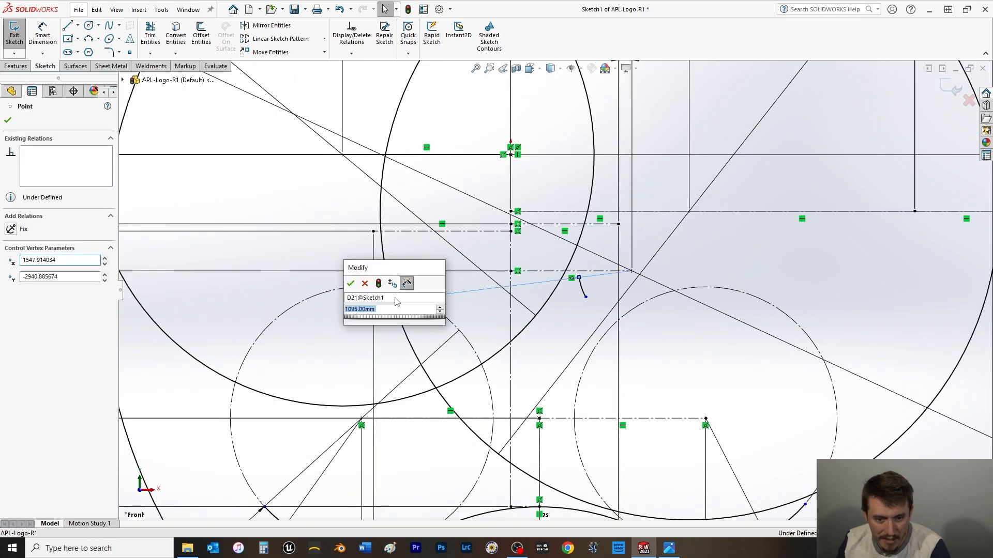
{"action": "left_click", "coordinate": [356, 310]}
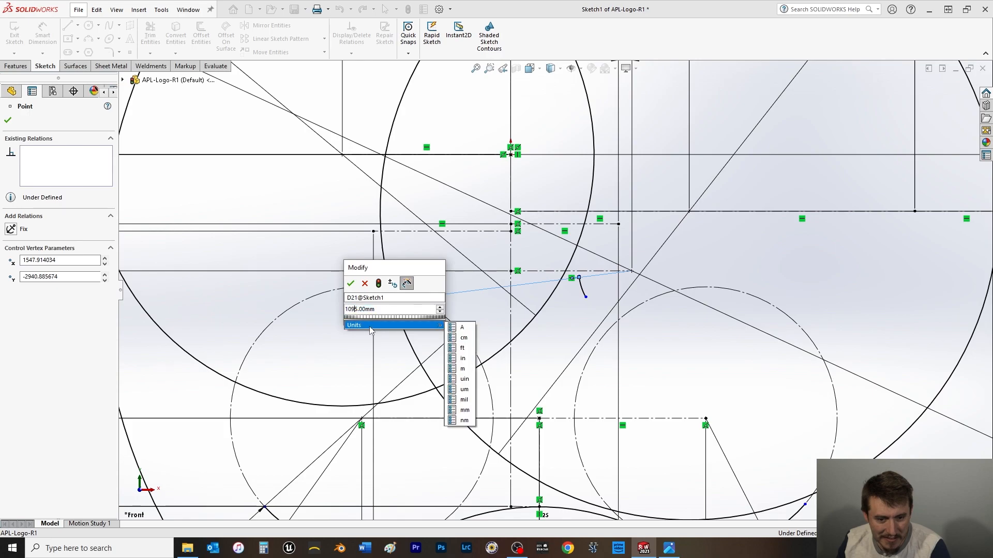
{"action": "type", "text": "0"}
{"action": "key", "text": "Return"}
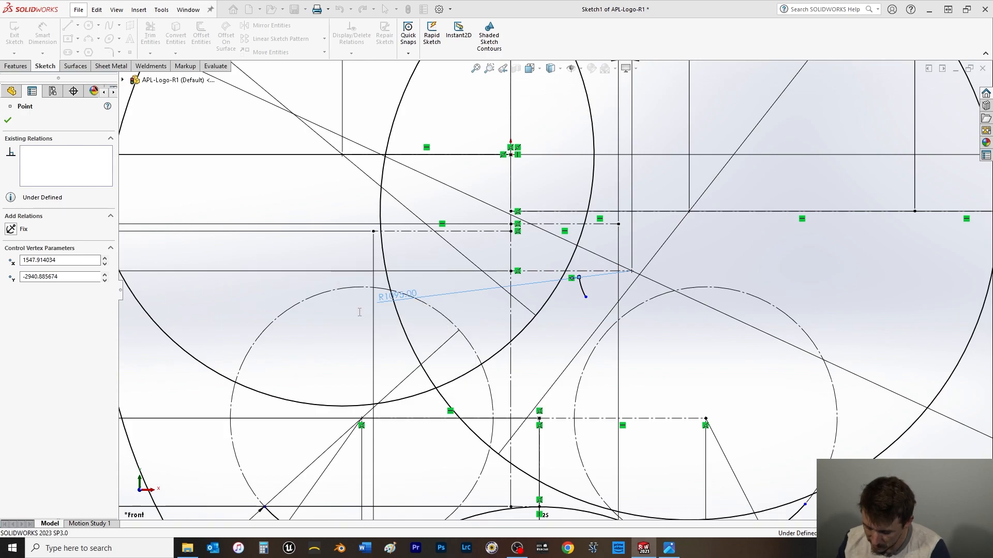
{"action": "key", "text": "f"}
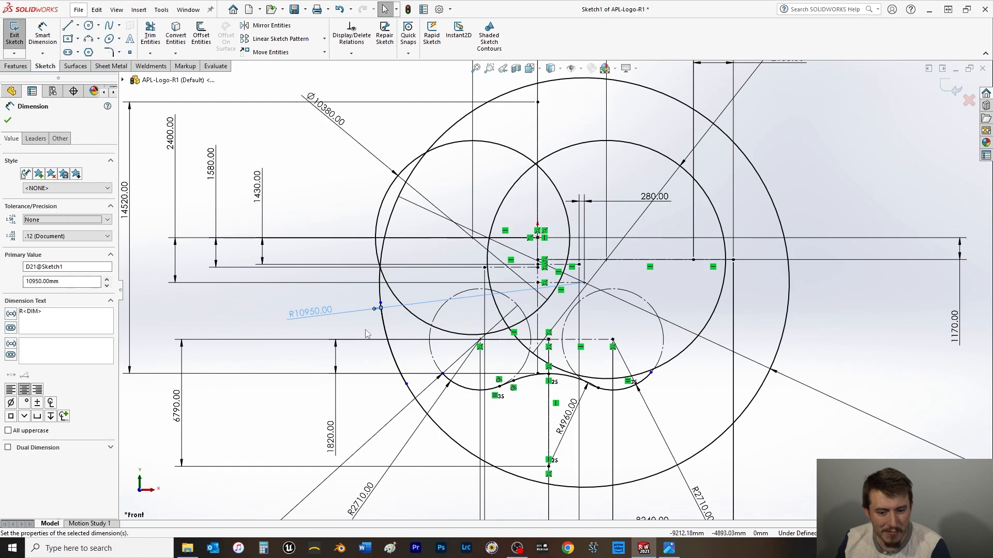
{"action": "key", "text": "f"}
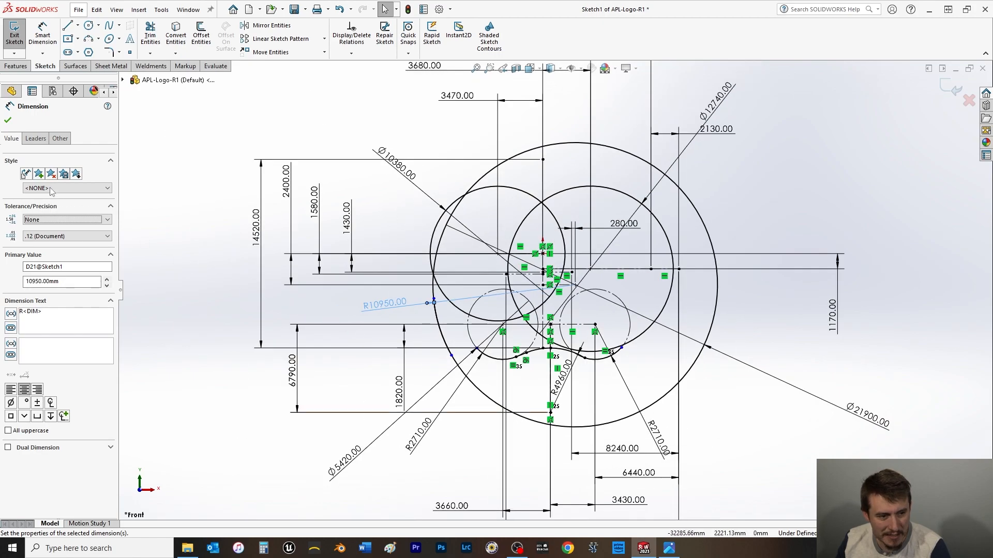
{"action": "left_click", "coordinate": [8, 120]}
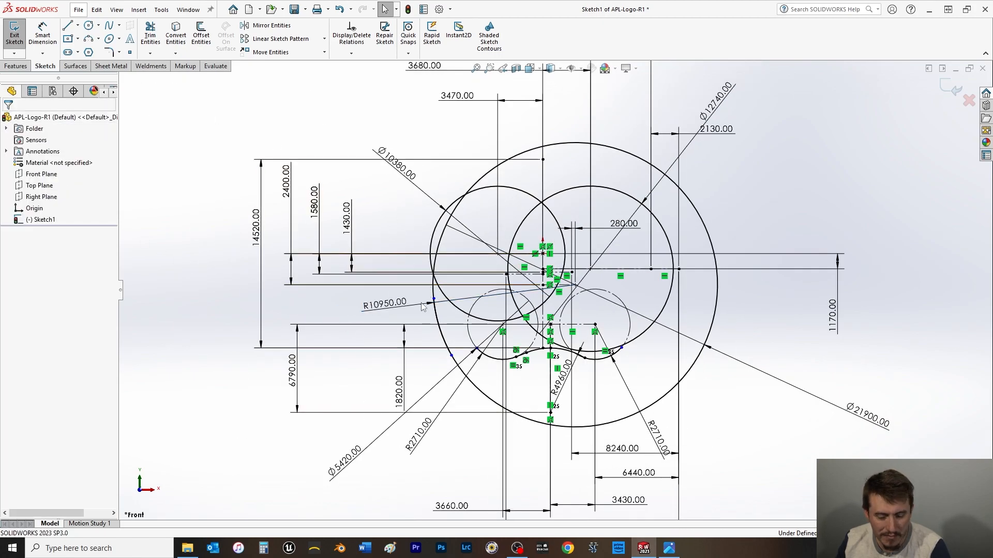
{"action": "scroll", "coordinate": [417, 309], "scroll_direction": "up", "scroll_amount": 1}
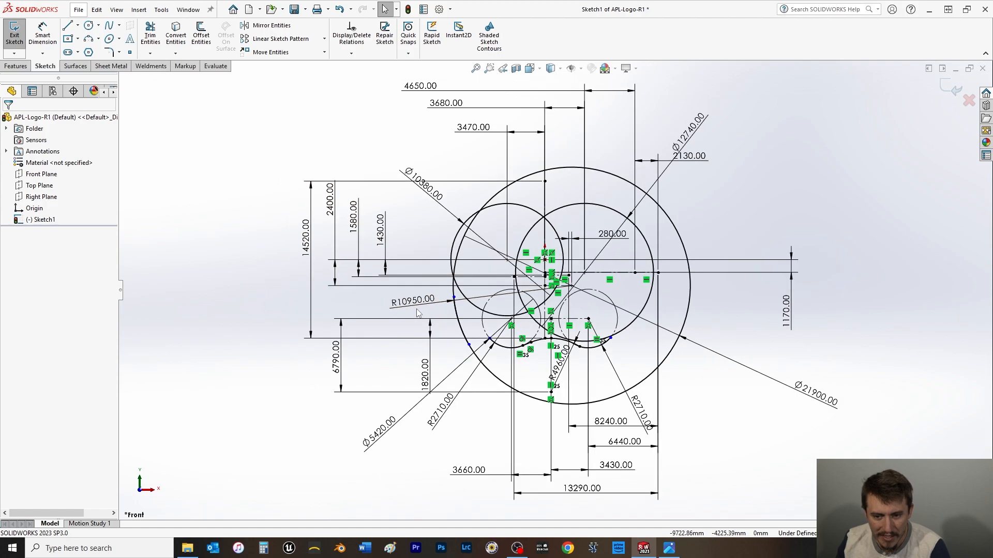
{"action": "scroll", "coordinate": [292, 270], "scroll_direction": "up", "scroll_amount": 1}
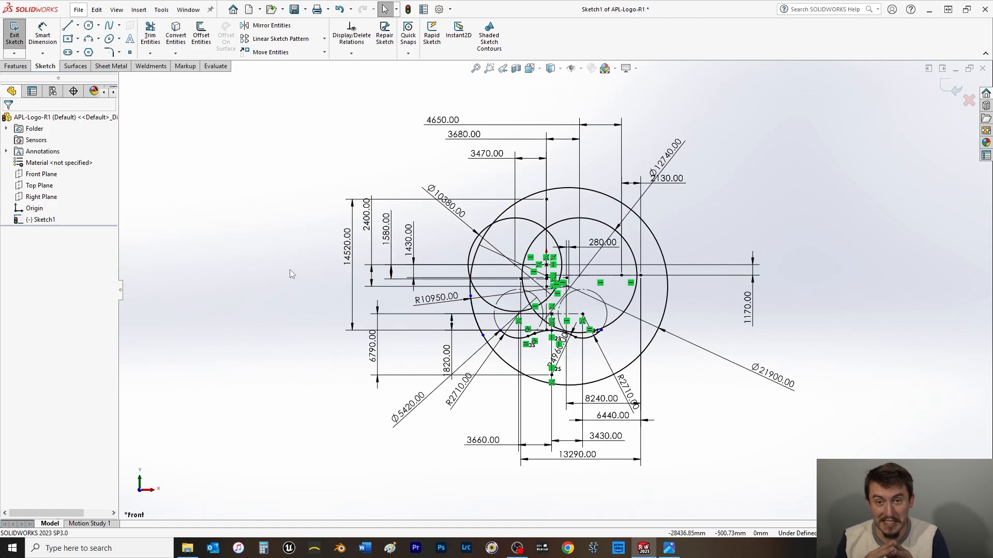